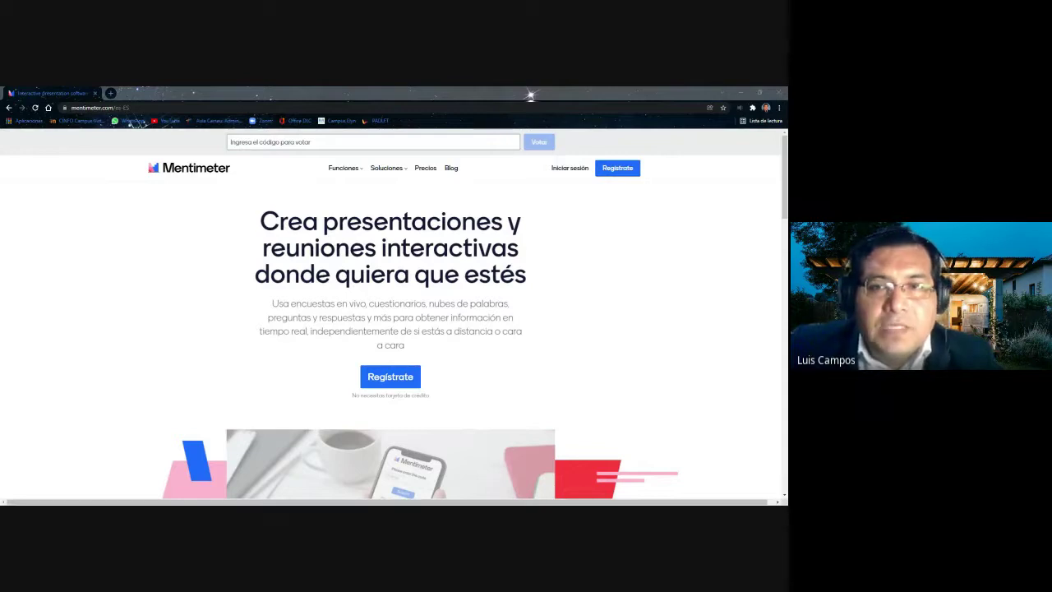
- Bring the Mentimeter browser forward and open the 'Crea una cuenta gratuita' sign-up page via Regístrate
{"action": "left_click", "coordinate": [530, 95]}
{"action": "left_click", "coordinate": [66, 164]}
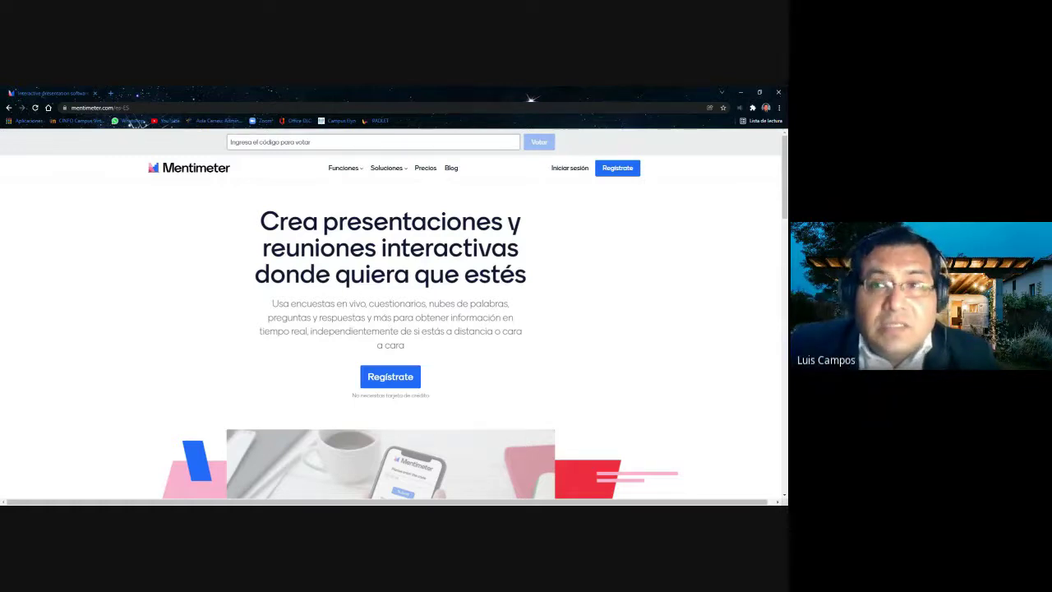
{"action": "left_click", "coordinate": [618, 170]}
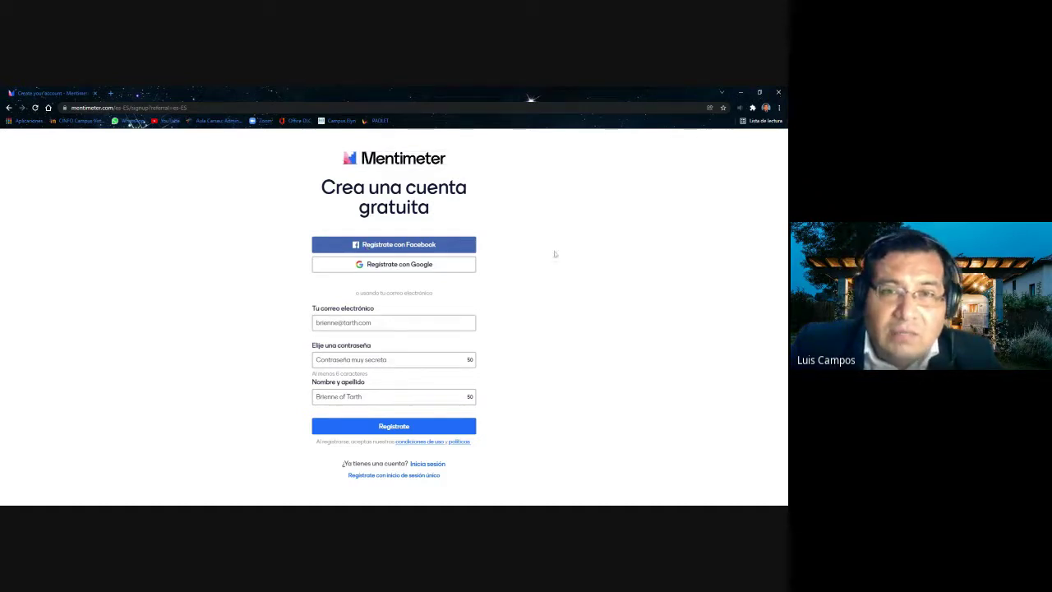
- Start registering through 'Regístrate con Google'
{"action": "left_click", "coordinate": [386, 268]}
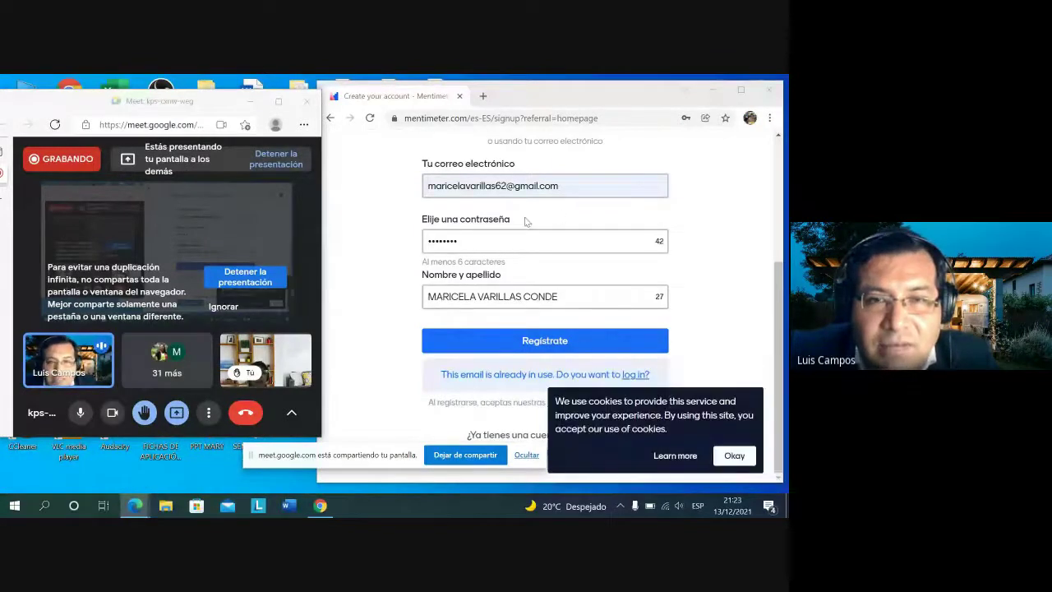
- Retry 'Regístrate con Google', then resubmit the filled e-mail sign-up form
{"action": "scroll", "coordinate": [526, 222], "scroll_direction": "up", "scroll_amount": 3}
{"action": "left_click", "coordinate": [512, 285]}
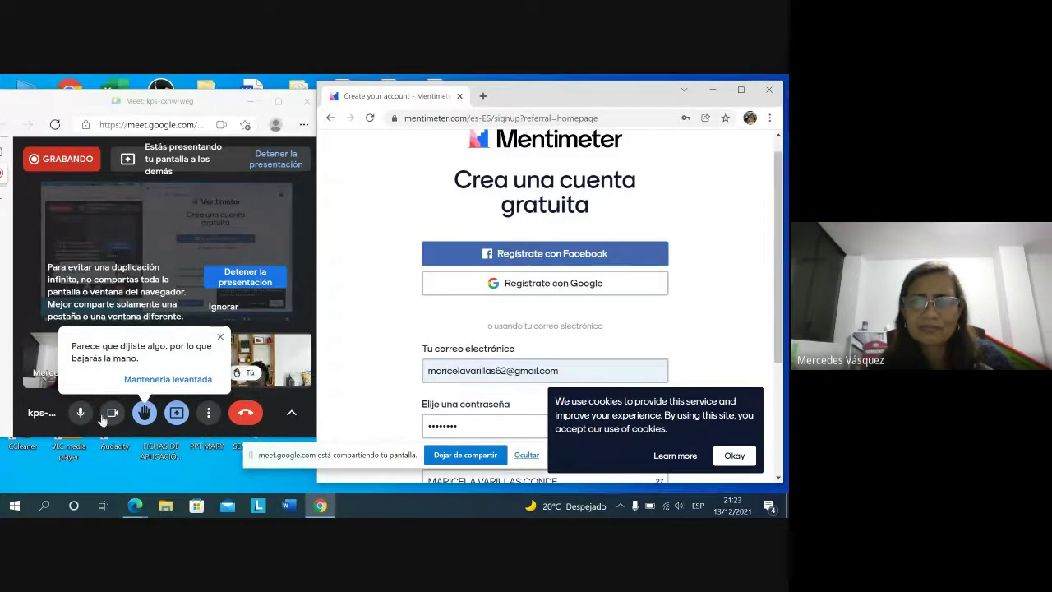
{"action": "left_click", "coordinate": [221, 337]}
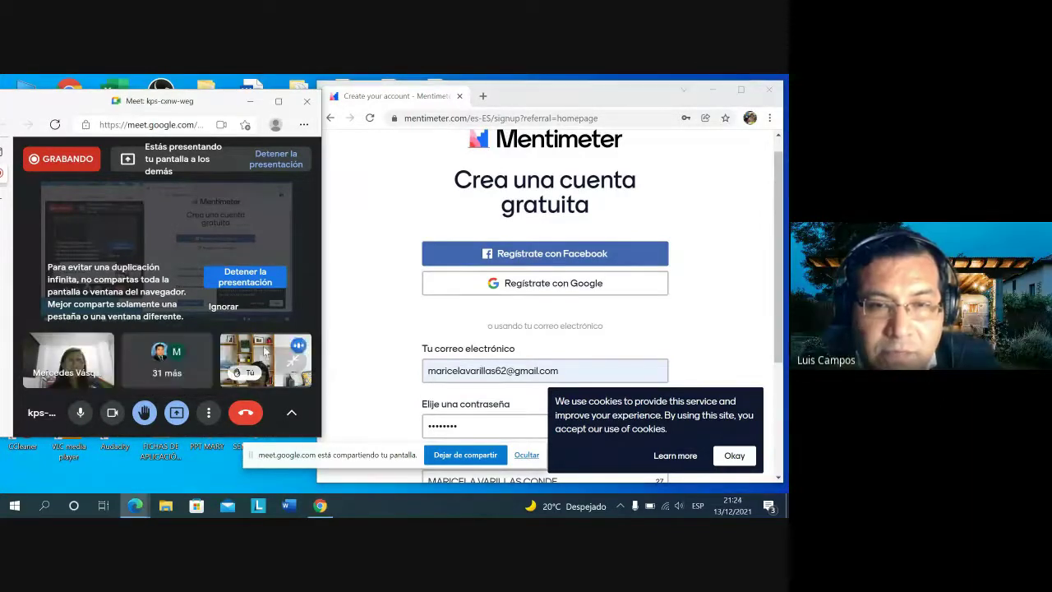
{"action": "scroll", "coordinate": [427, 351], "scroll_direction": "down", "scroll_amount": 3}
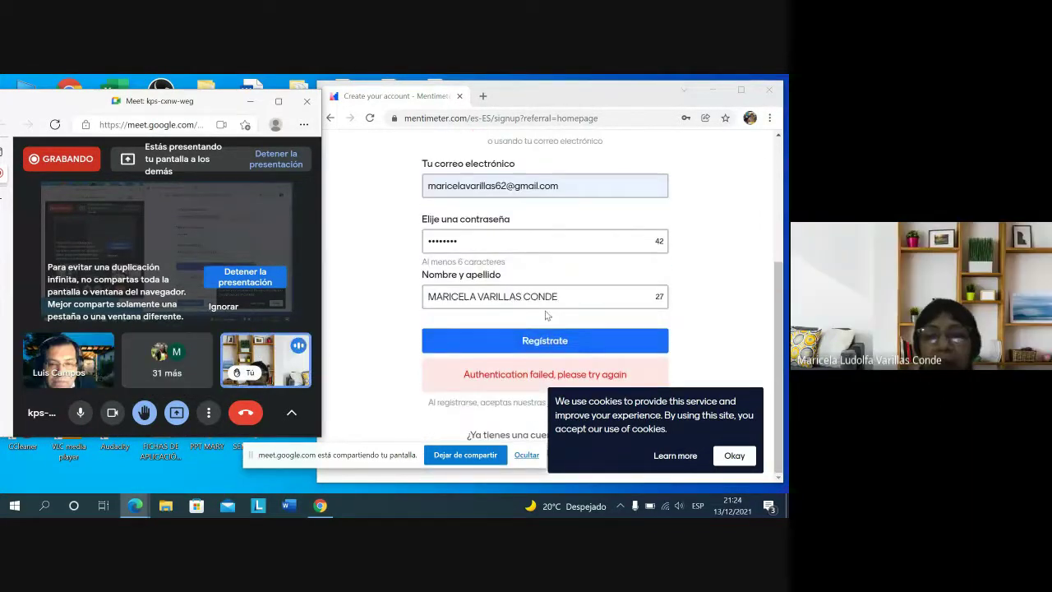
{"action": "left_click", "coordinate": [540, 303]}
{"action": "left_click", "coordinate": [575, 340]}
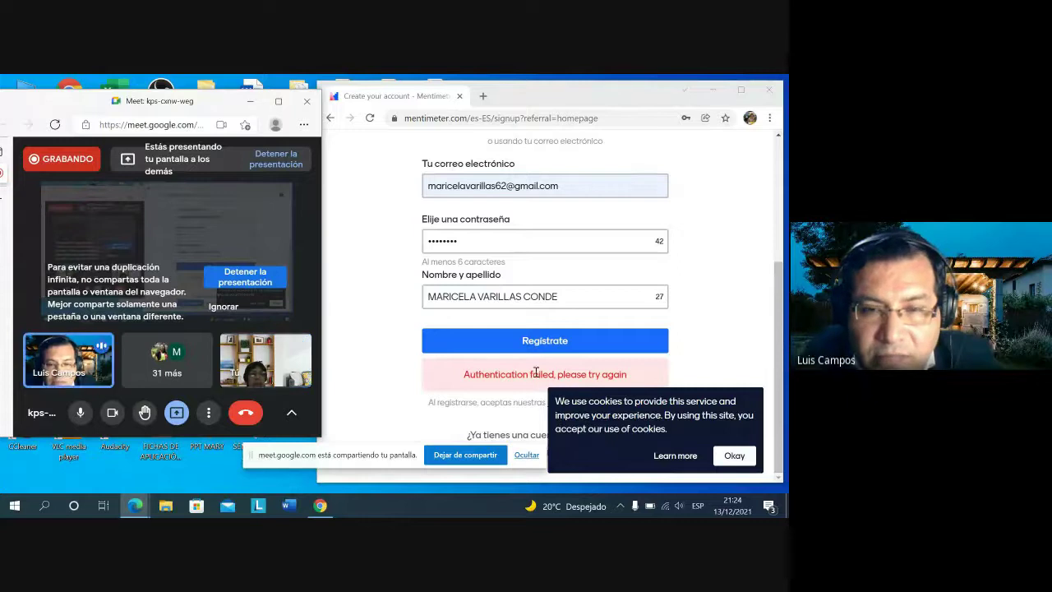
- Accept the cookie notice, close the screen-sharing notification, and check the entered e-mail
{"action": "left_click", "coordinate": [737, 456]}
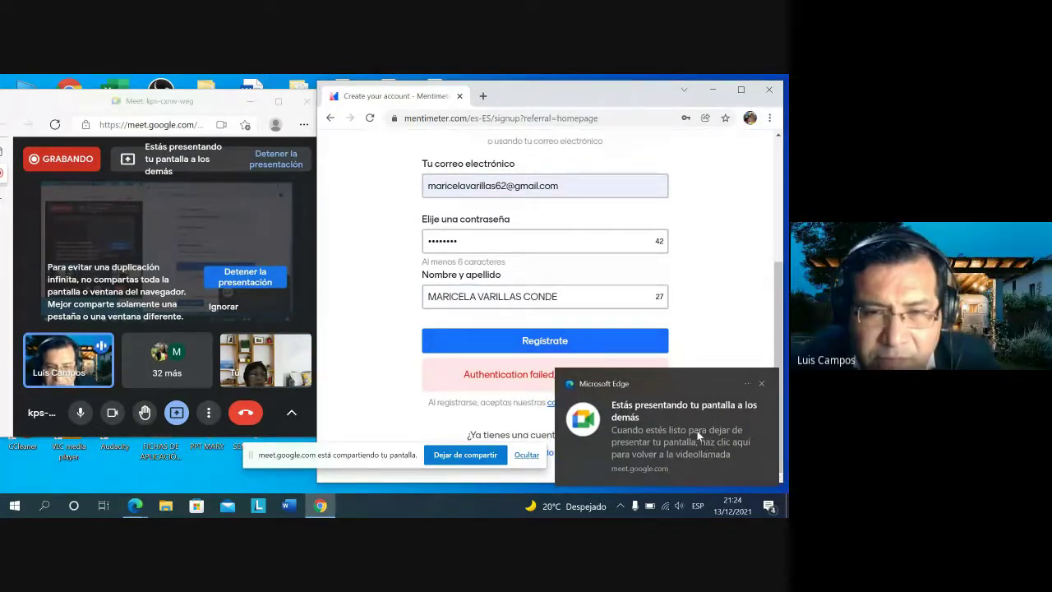
{"action": "left_click", "coordinate": [760, 384]}
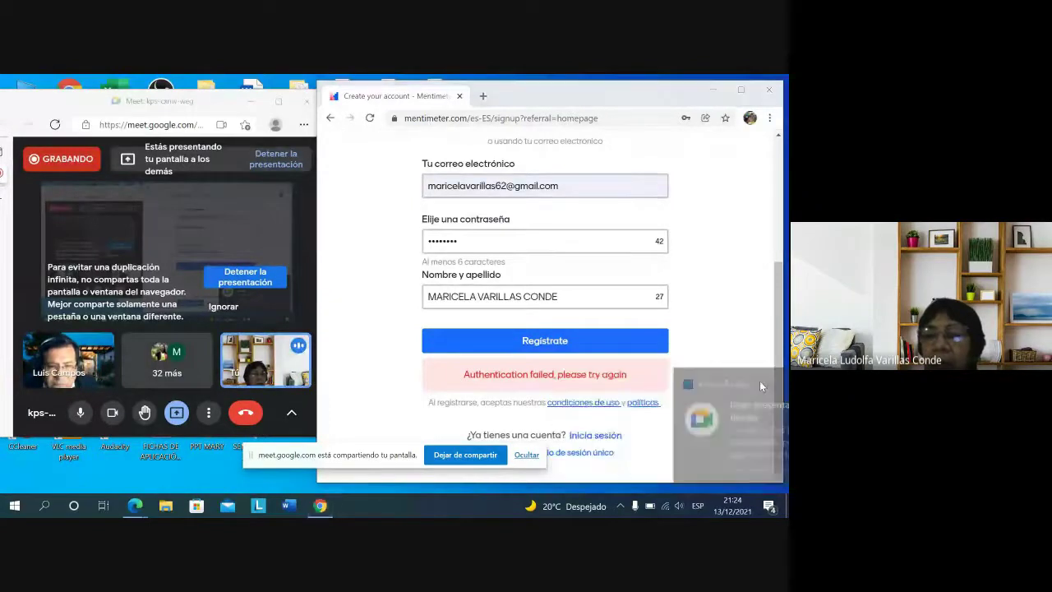
{"action": "scroll", "coordinate": [566, 397], "scroll_direction": "up", "scroll_amount": 3}
{"action": "left_click", "coordinate": [567, 391]}
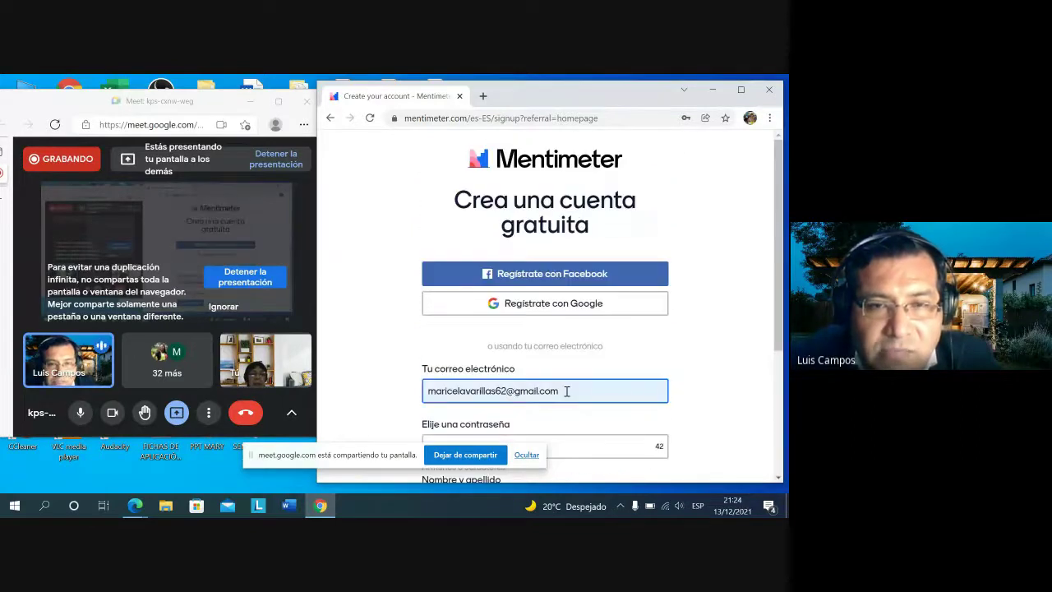
{"action": "left_click", "coordinate": [559, 163]}
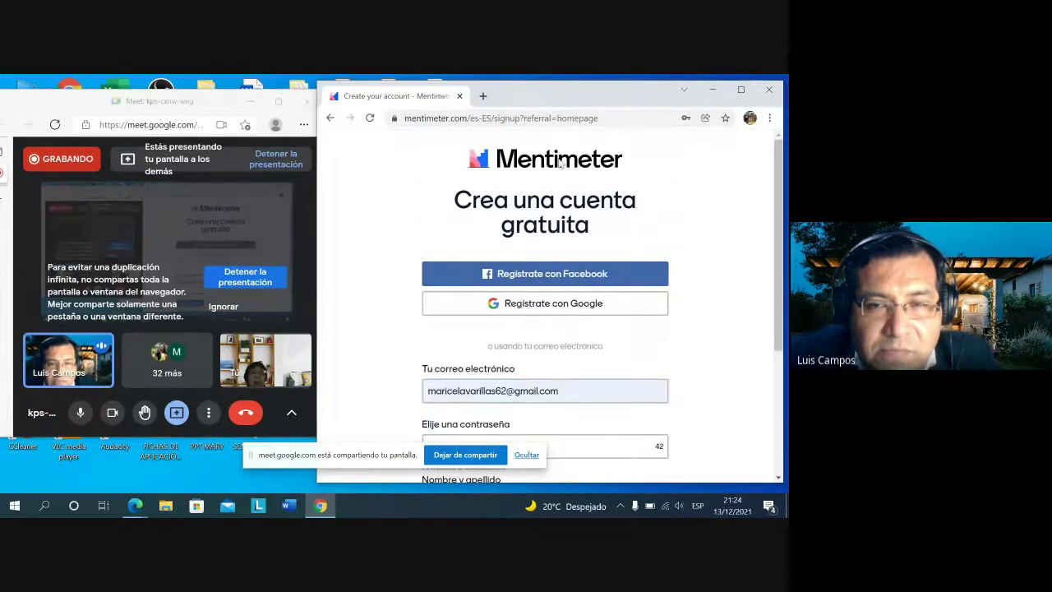
- Close the sign-up browser, minimize the Meet window, and launch Chrome via the desktop shortcut's Abrir
{"action": "left_click", "coordinate": [460, 96]}
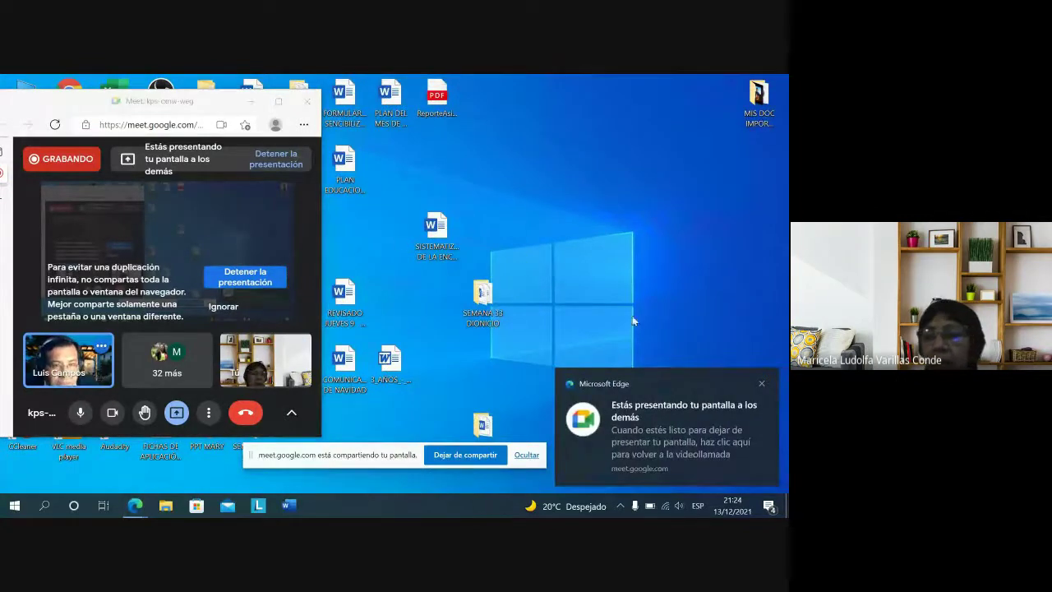
{"action": "left_click", "coordinate": [760, 384]}
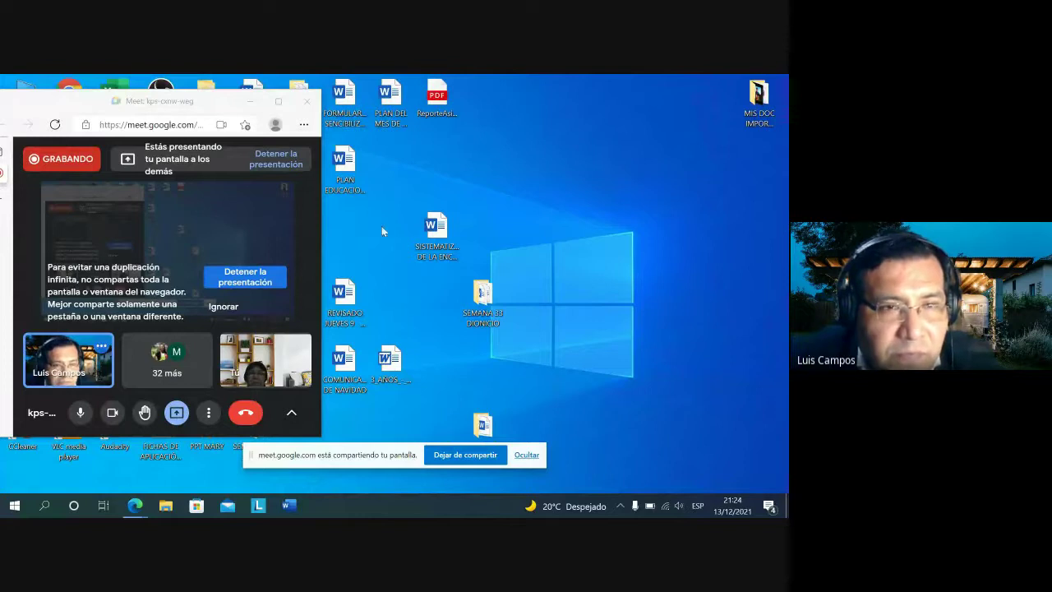
{"action": "left_click", "coordinate": [313, 235]}
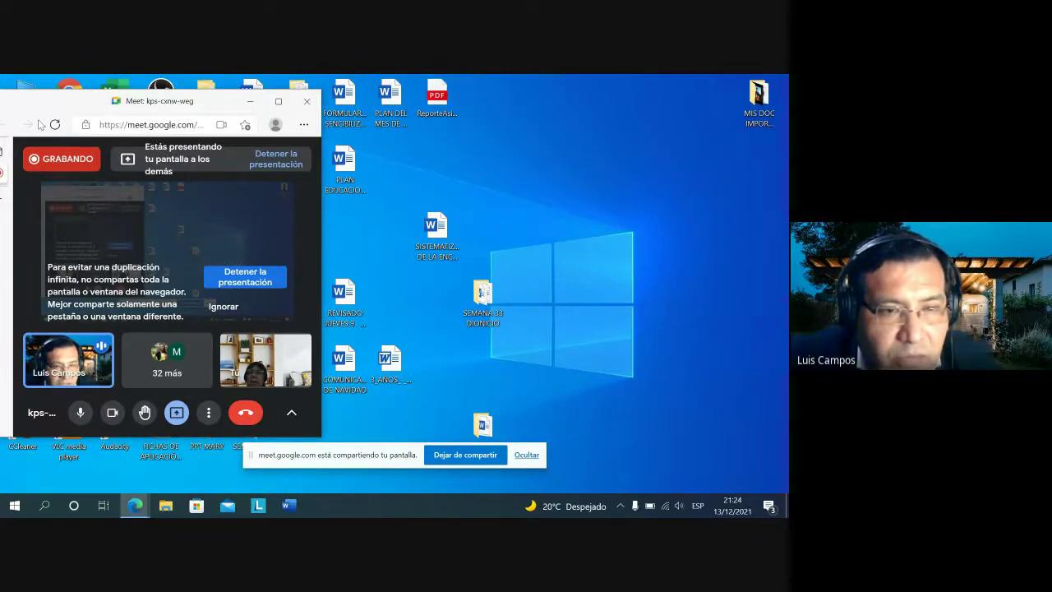
{"action": "left_click", "coordinate": [250, 101]}
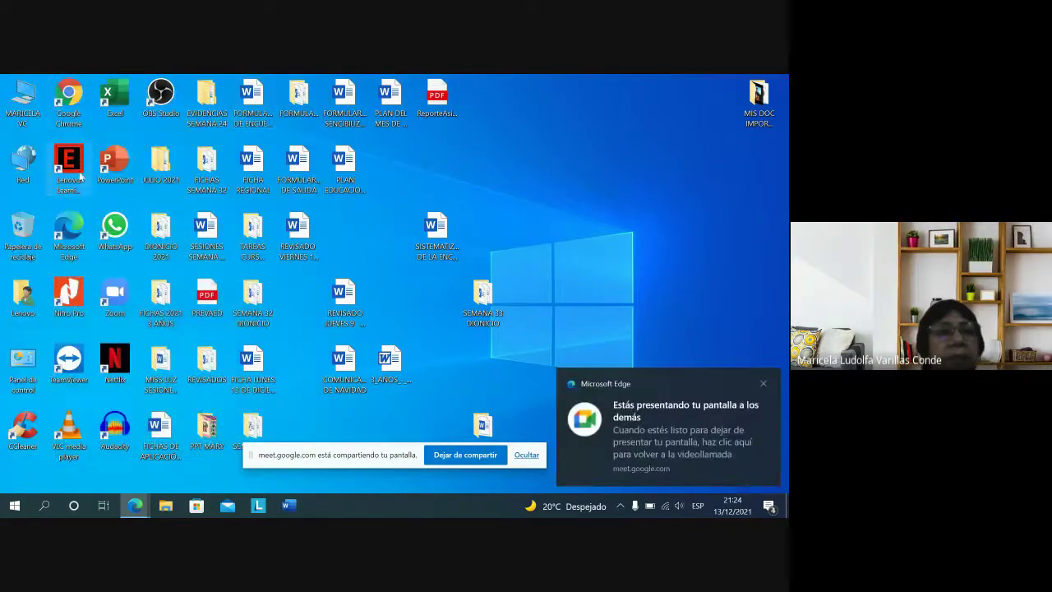
{"action": "right_click", "coordinate": [75, 106]}
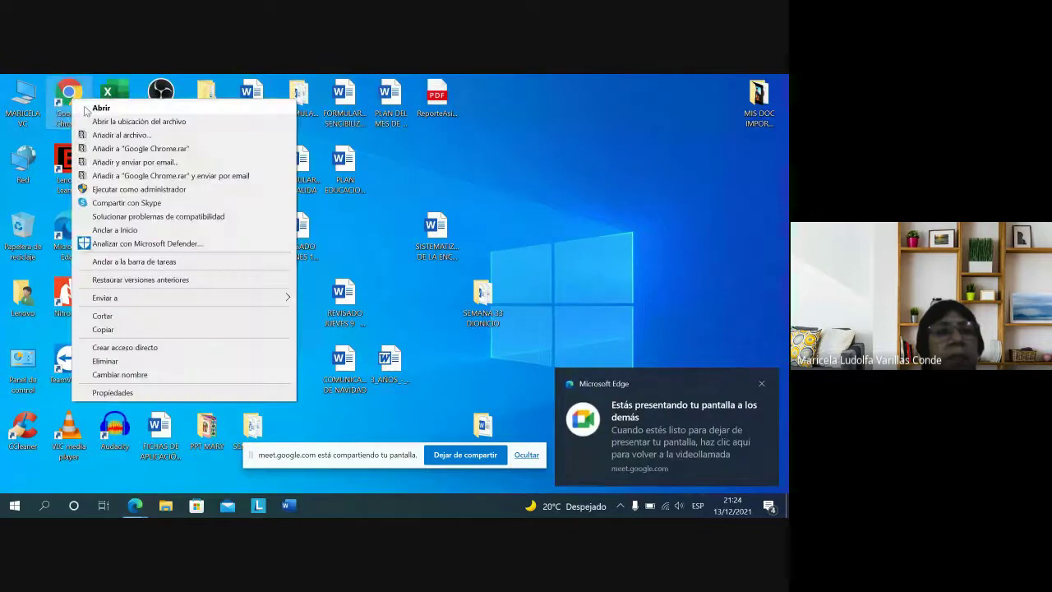
{"action": "left_click", "coordinate": [101, 108]}
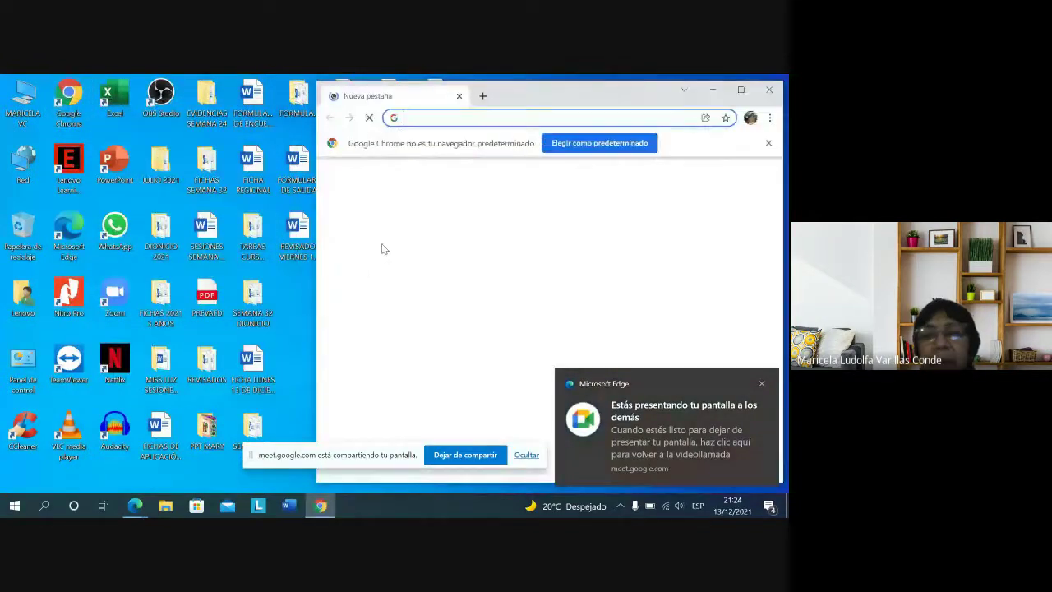
- Go to mentimeter.com, landing on the Spanish homepage (mentimeter.com/es-ES)
{"action": "left_click", "coordinate": [412, 116]}
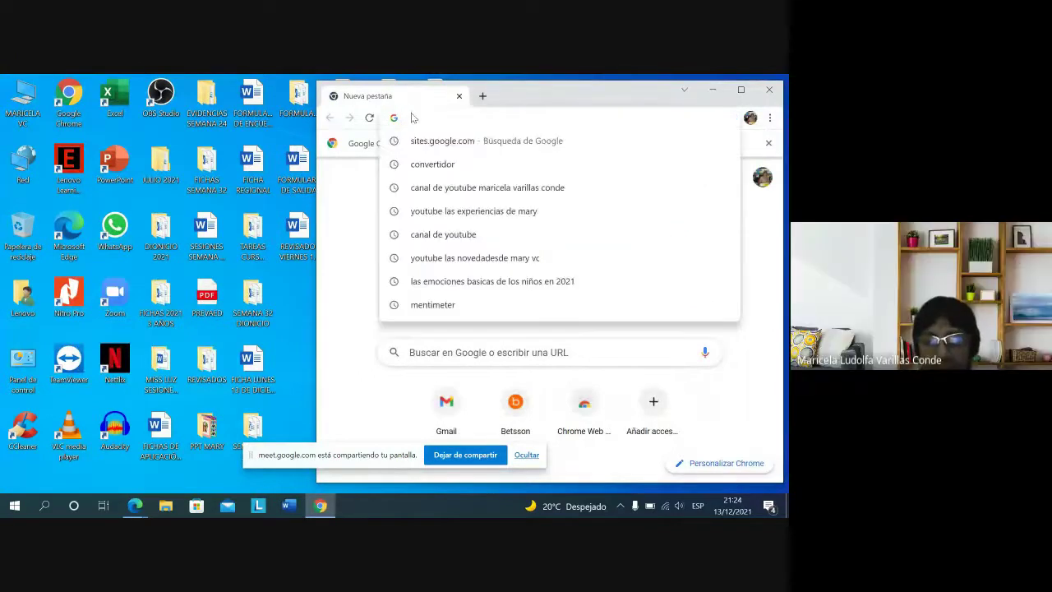
{"action": "type", "text": "ment"}
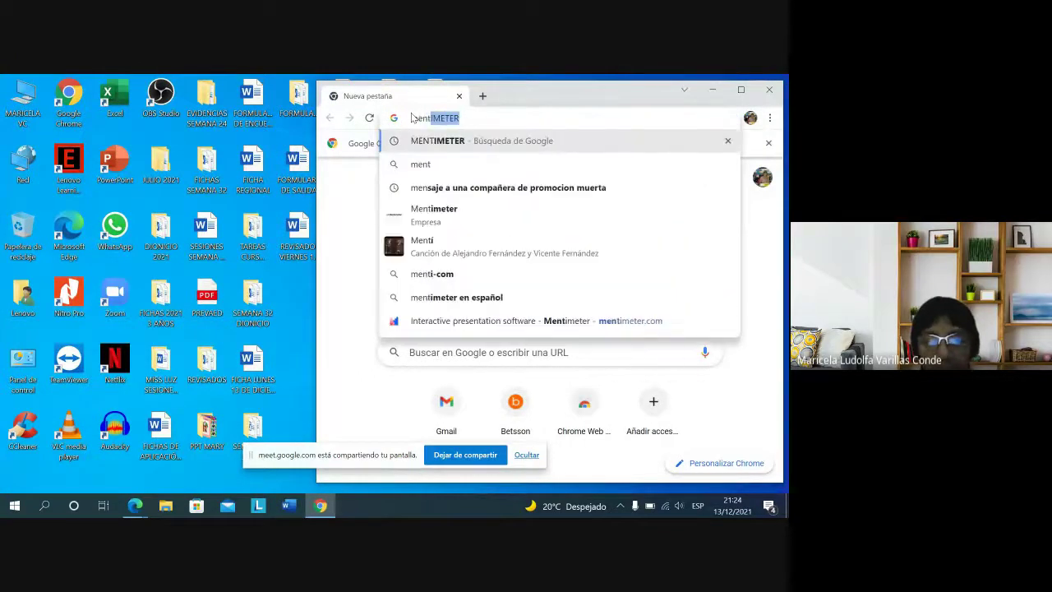
{"action": "type", "text": "imeter"}
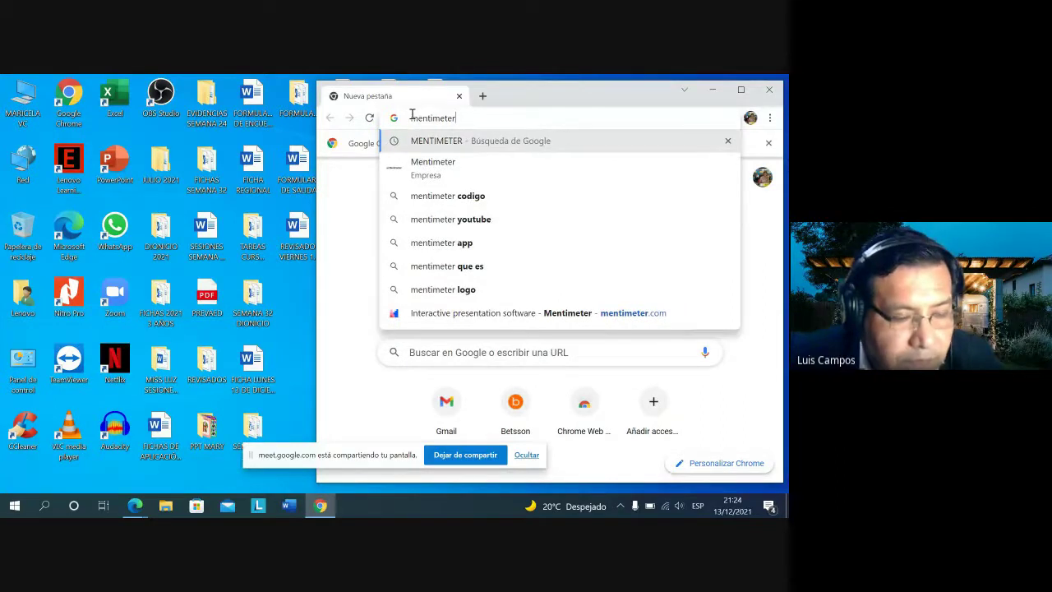
{"action": "type", "text": ".com"}
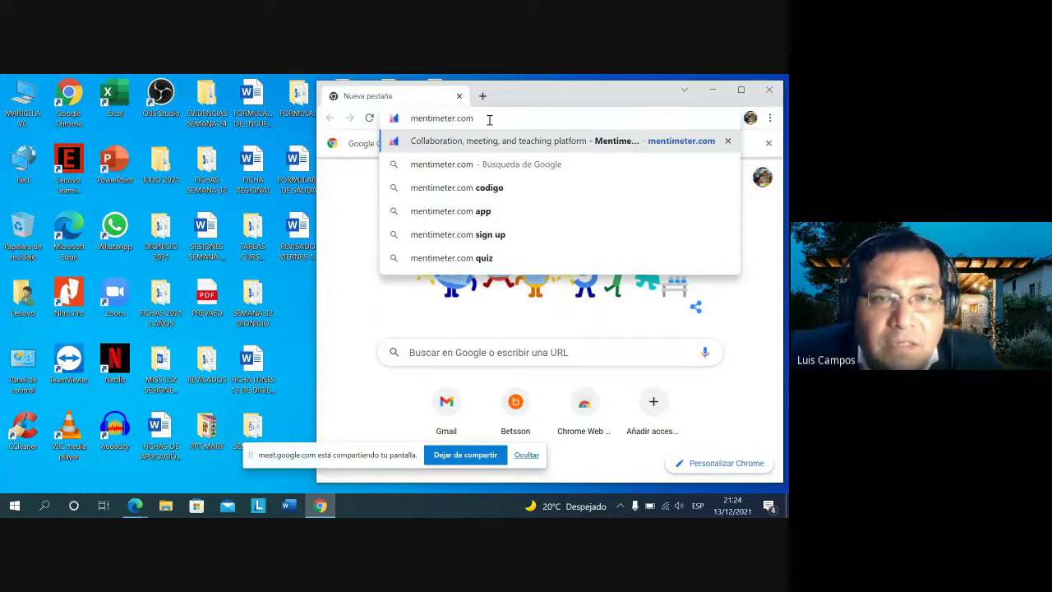
{"action": "key", "text": "Return"}
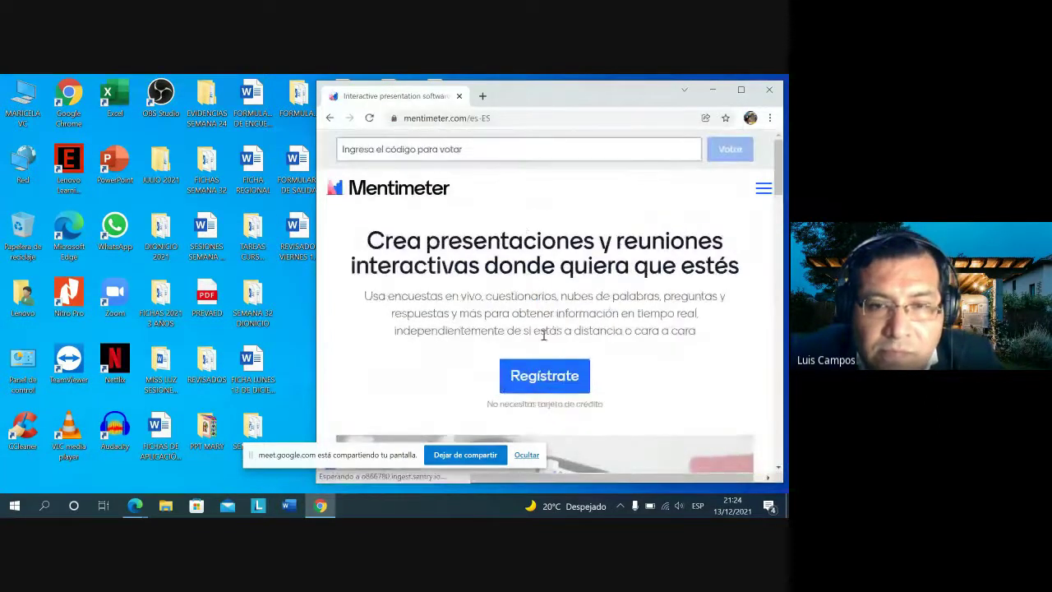
- Open the Regístrate sign-up form and try 'Regístrate con Google' twice
{"action": "left_click", "coordinate": [552, 375]}
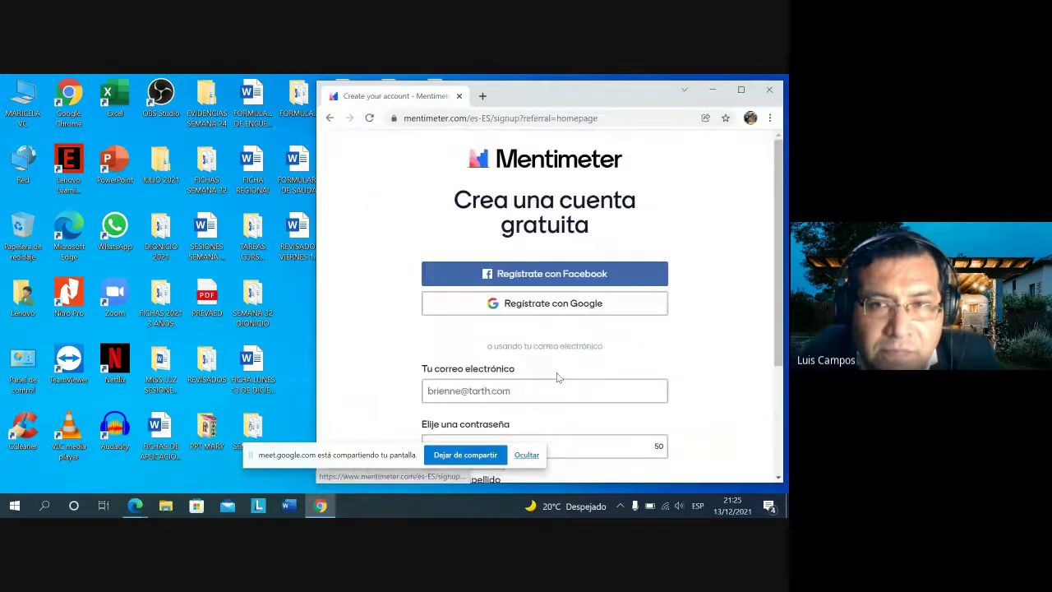
{"action": "left_click", "coordinate": [525, 304]}
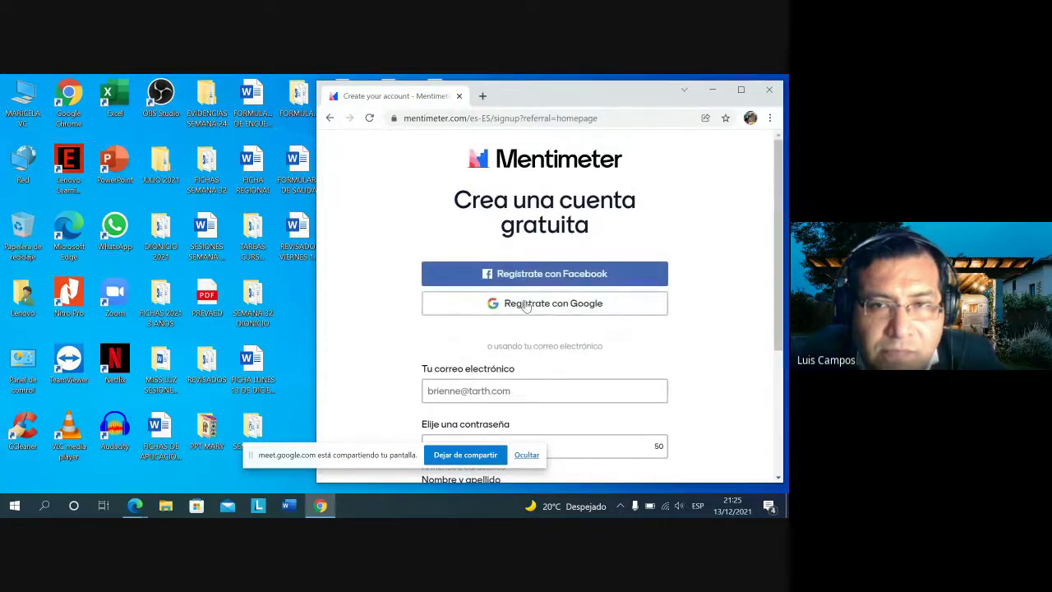
{"action": "scroll", "coordinate": [516, 359], "scroll_direction": "down", "scroll_amount": 3}
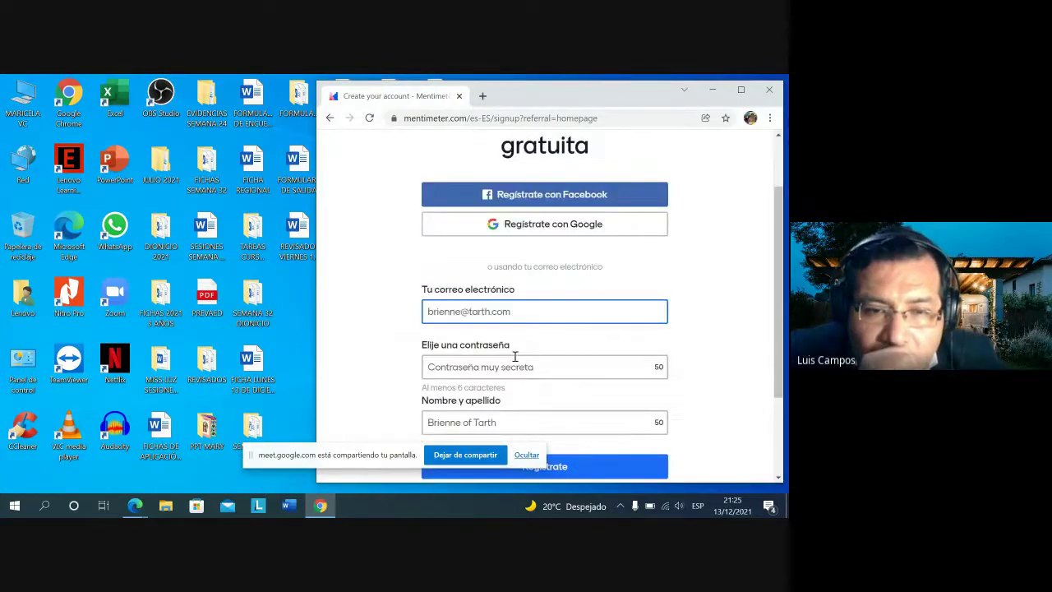
{"action": "left_click", "coordinate": [527, 189]}
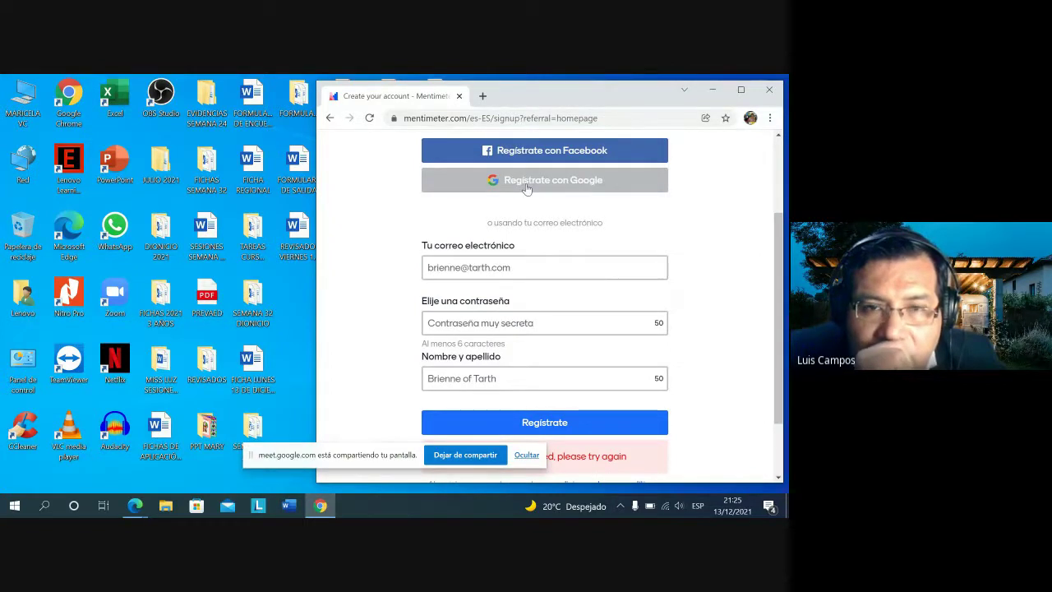
- Check the password field, maximize Chrome, and retry 'Regístrate con Google'
{"action": "left_click", "coordinate": [514, 321]}
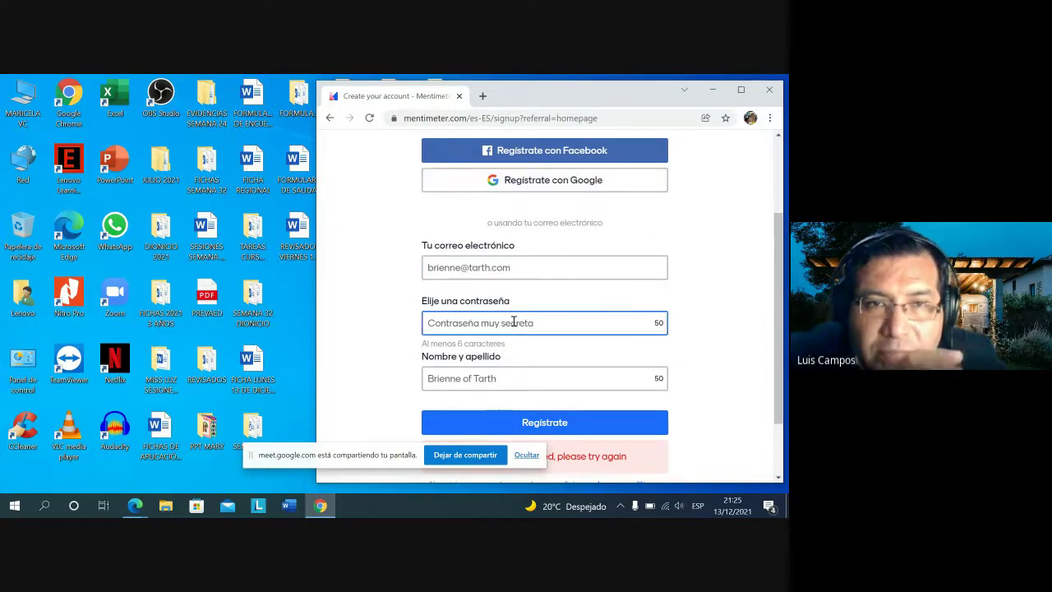
{"action": "scroll", "coordinate": [514, 321], "scroll_direction": "up", "scroll_amount": 2}
{"action": "left_click", "coordinate": [514, 322]}
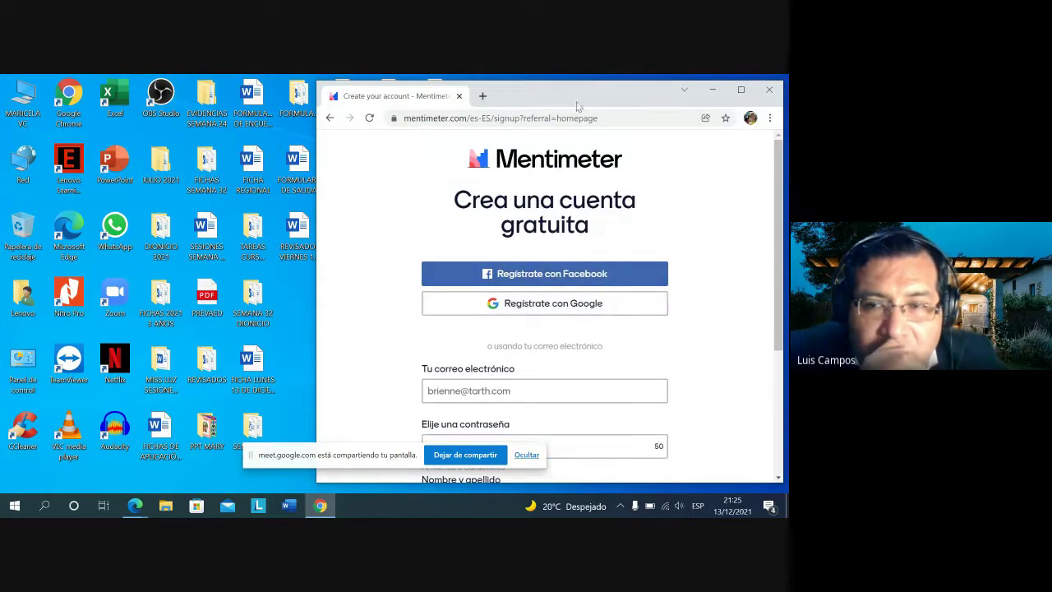
{"action": "left_click", "coordinate": [742, 90]}
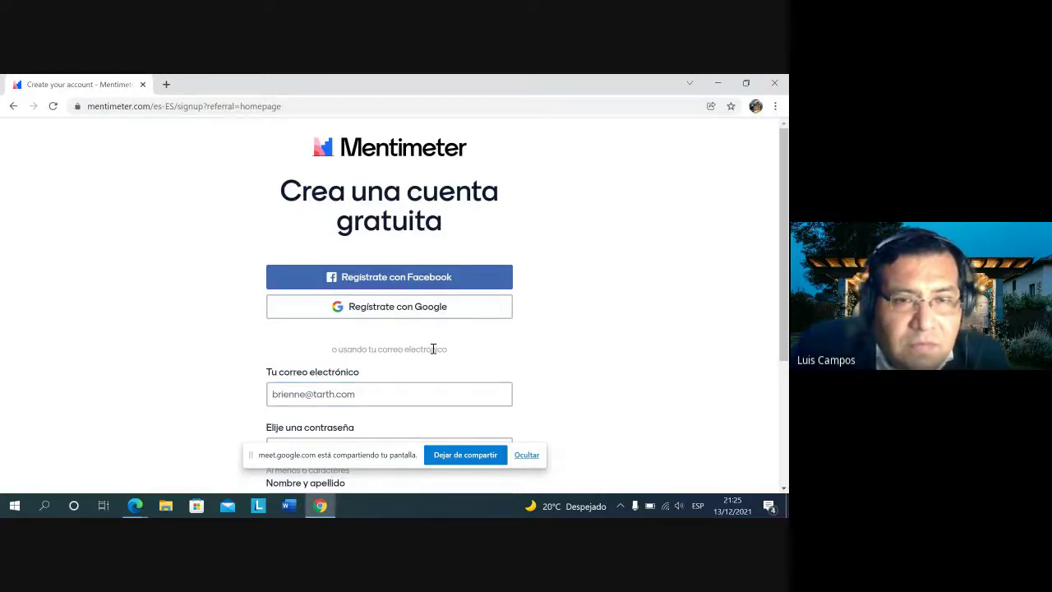
{"action": "left_click", "coordinate": [400, 307]}
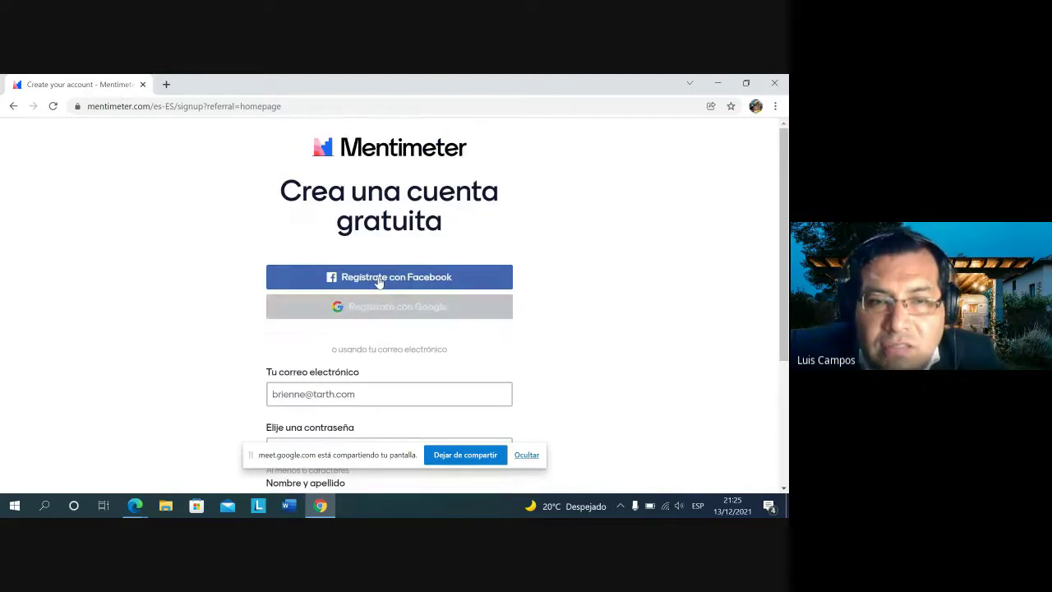
- Turn on sync for the signed-in Chrome profile with 'Activar sincronización' and 'Sí, acepto'
{"action": "left_click", "coordinate": [755, 107]}
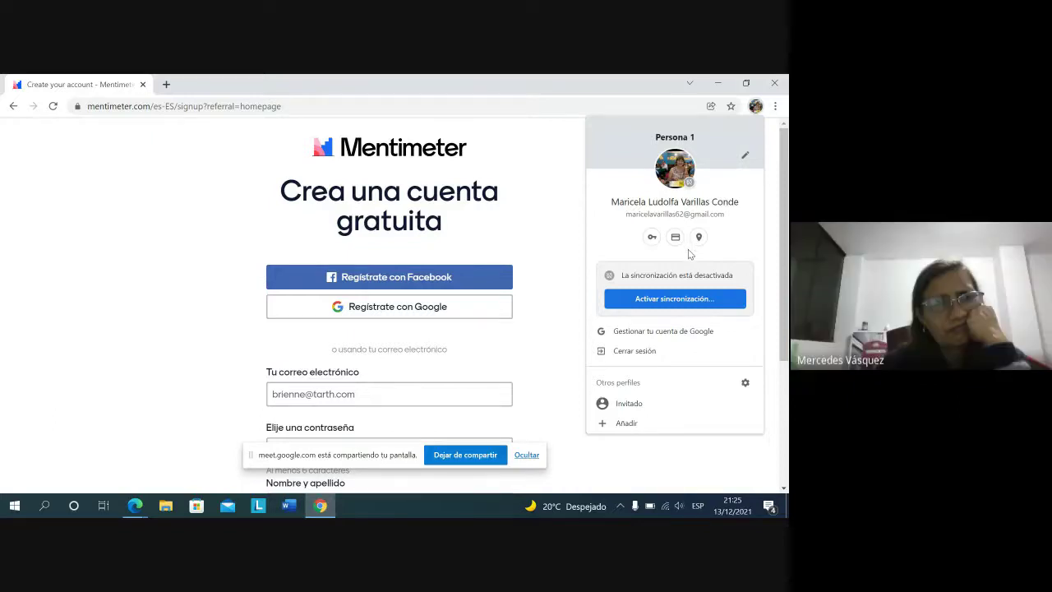
{"action": "left_click", "coordinate": [699, 301]}
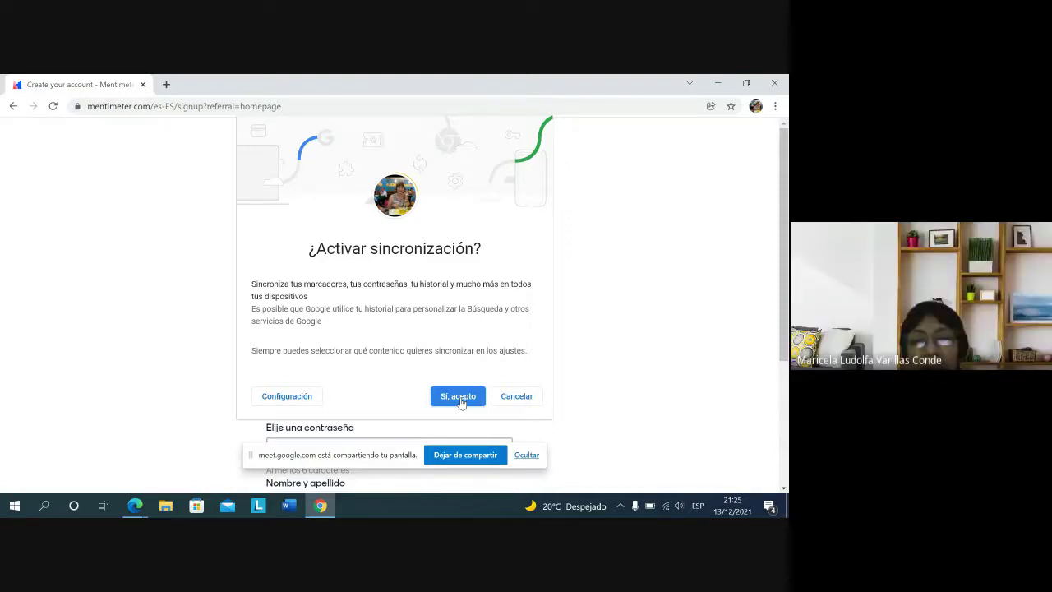
{"action": "left_click", "coordinate": [458, 398]}
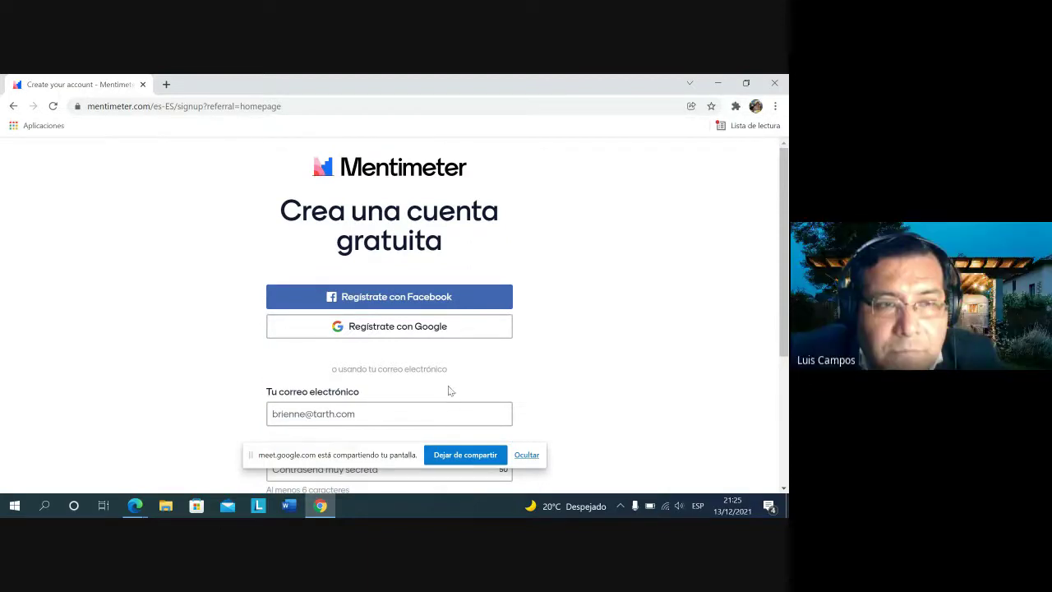
- Retry the Google sign-up twice and check Chrome's signed-in profile
{"action": "scroll", "coordinate": [449, 374], "scroll_direction": "down", "scroll_amount": 2}
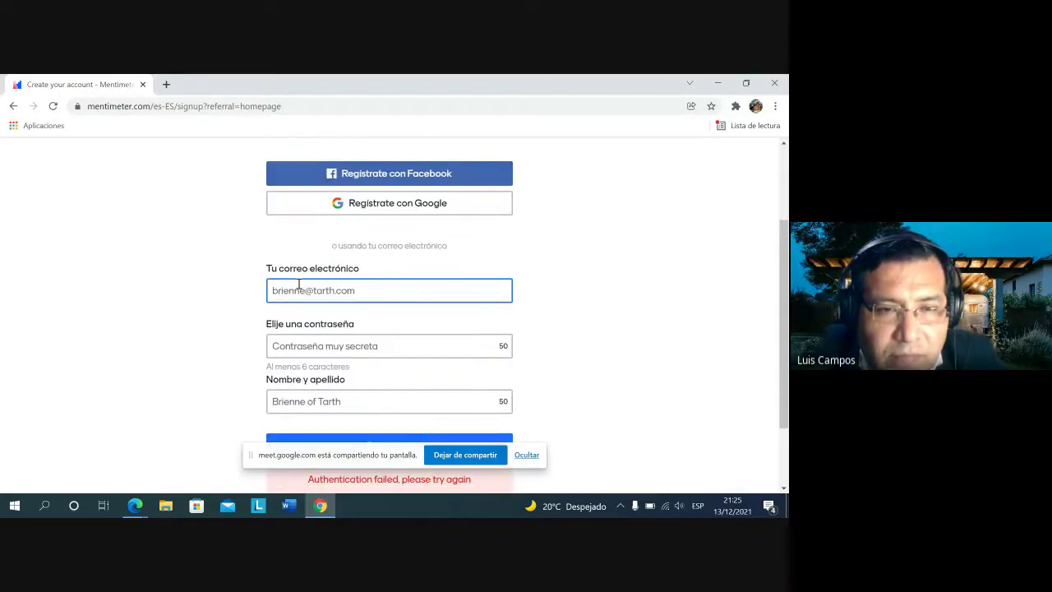
{"action": "left_click", "coordinate": [345, 206]}
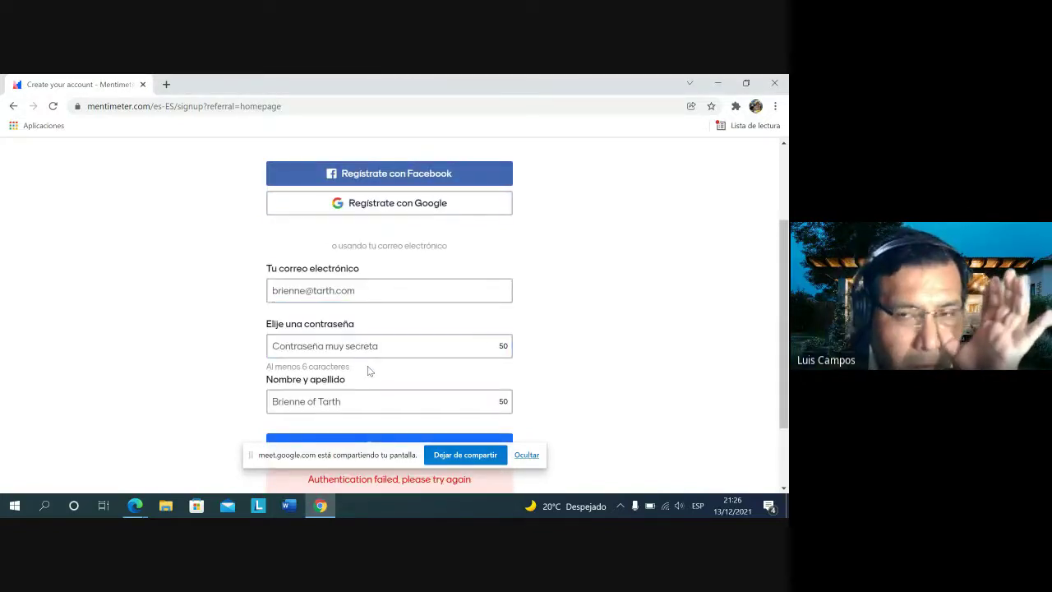
{"action": "scroll", "coordinate": [367, 365], "scroll_direction": "down", "scroll_amount": 2}
{"action": "scroll", "coordinate": [395, 364], "scroll_direction": "up", "scroll_amount": 3}
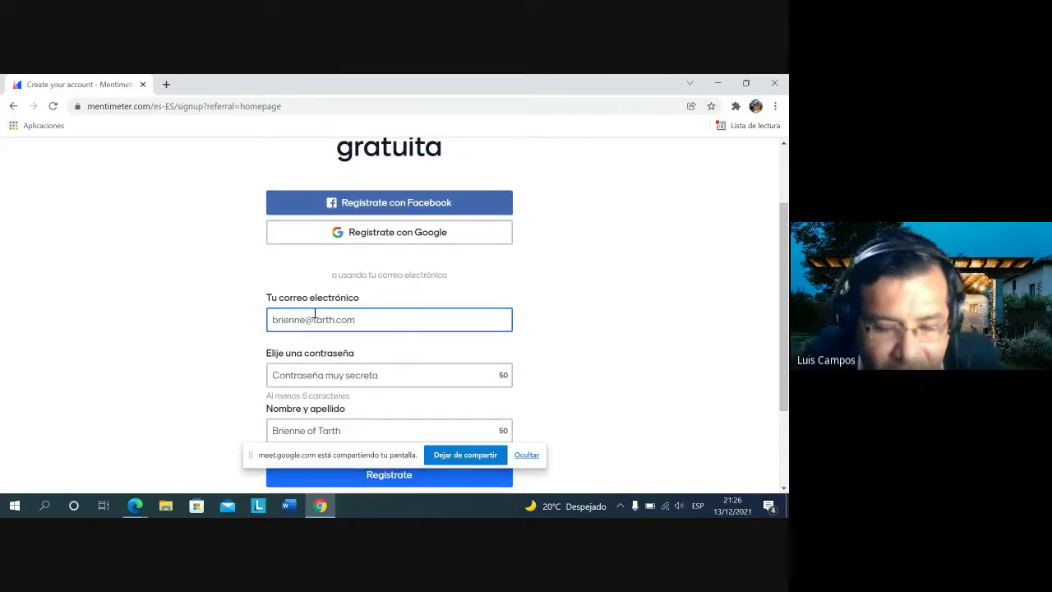
{"action": "left_click", "coordinate": [386, 233]}
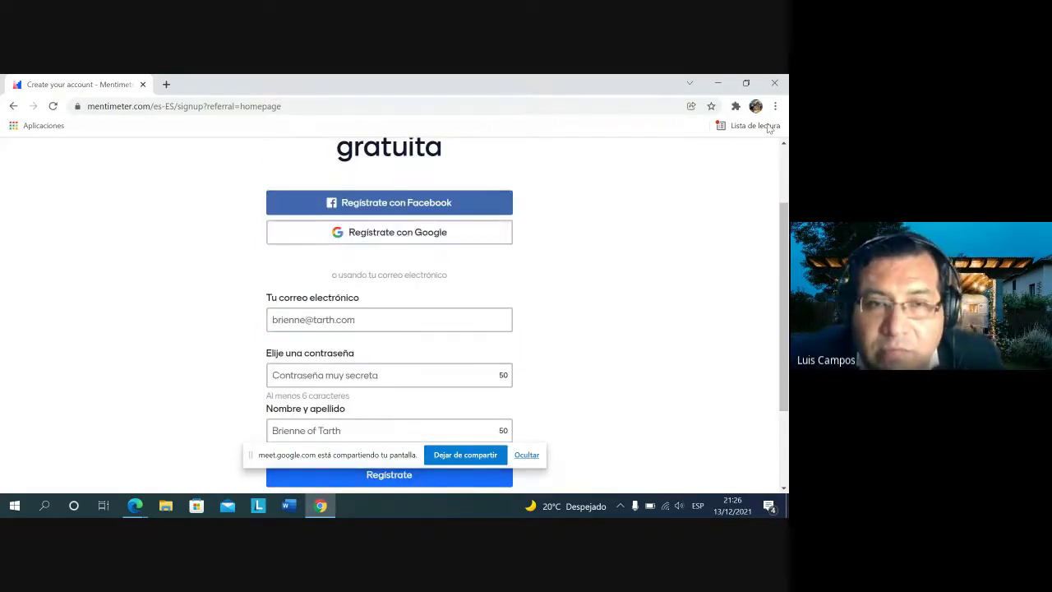
{"action": "left_click", "coordinate": [755, 107]}
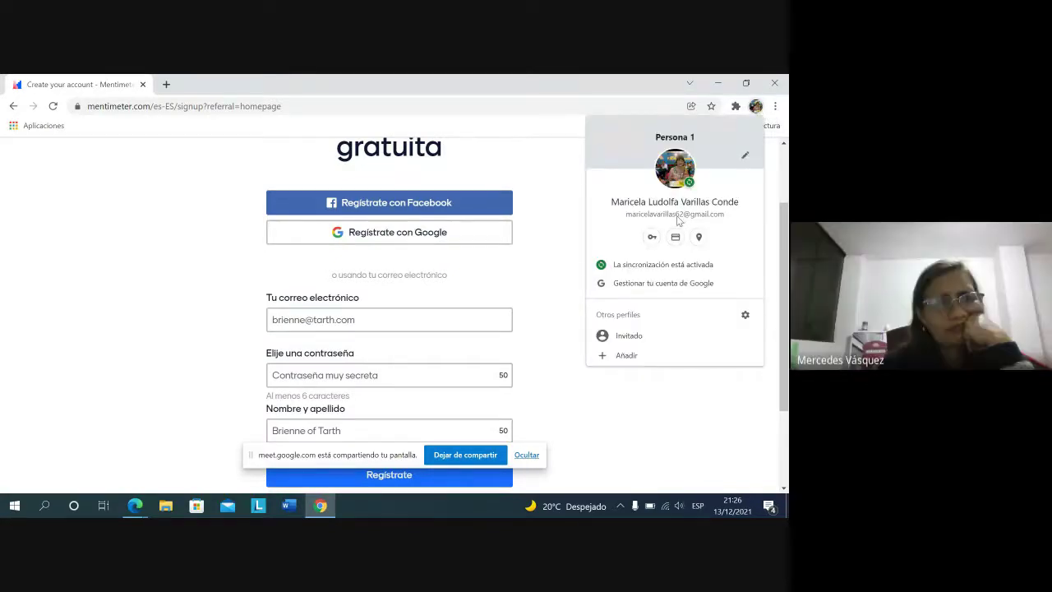
- Autofill the saved Gmail address, type a password, autofill the full name, and submit Regístrate
{"action": "left_click", "coordinate": [306, 318]}
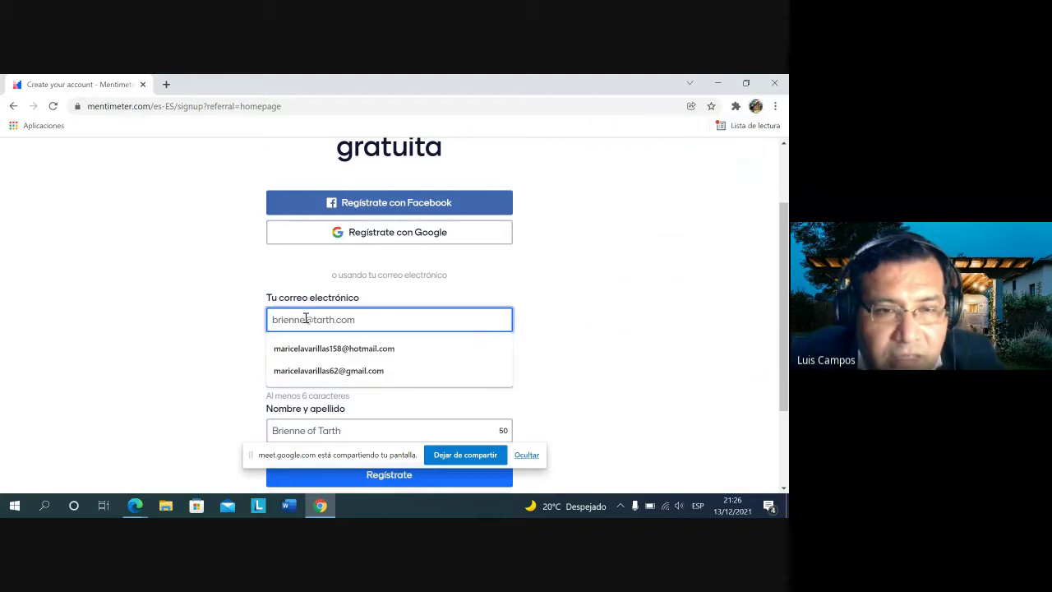
{"action": "left_click", "coordinate": [303, 371]}
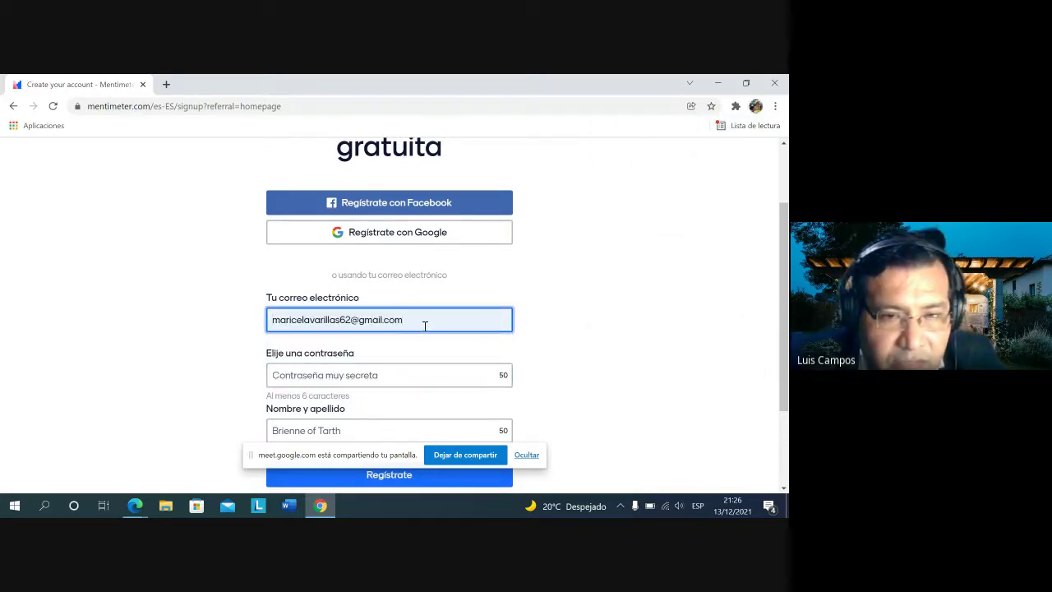
{"action": "left_click", "coordinate": [310, 375]}
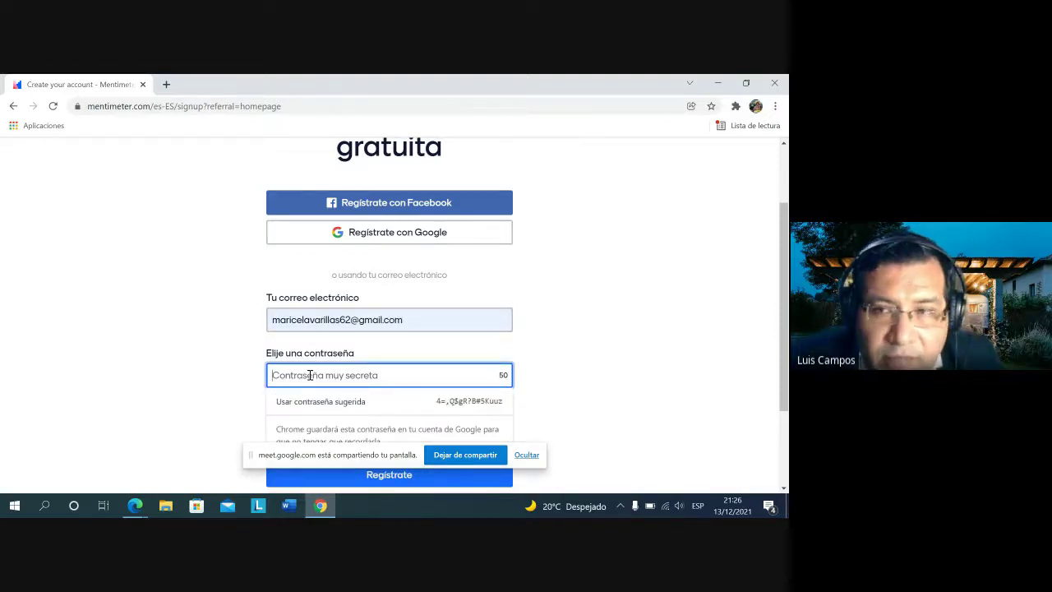
{"action": "type", "text": "••"}
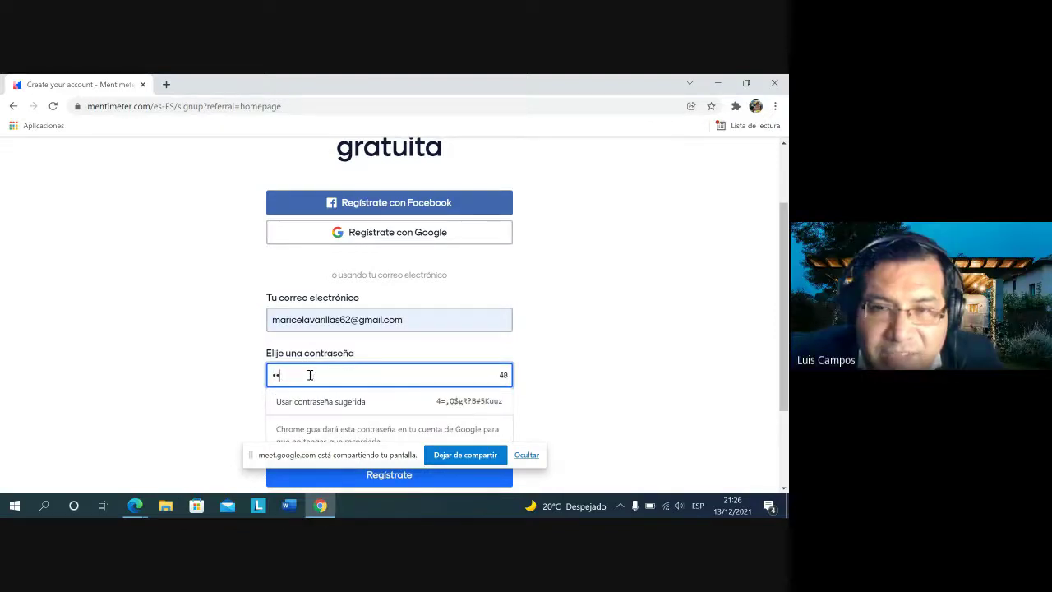
{"action": "type", "text": "••"}
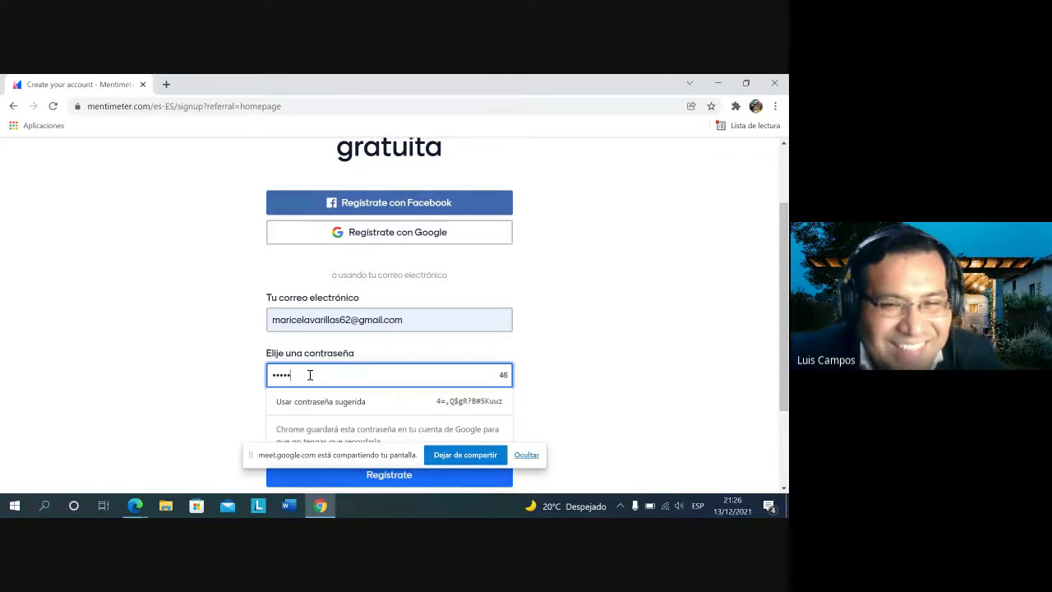
{"action": "type", "text": "••••"}
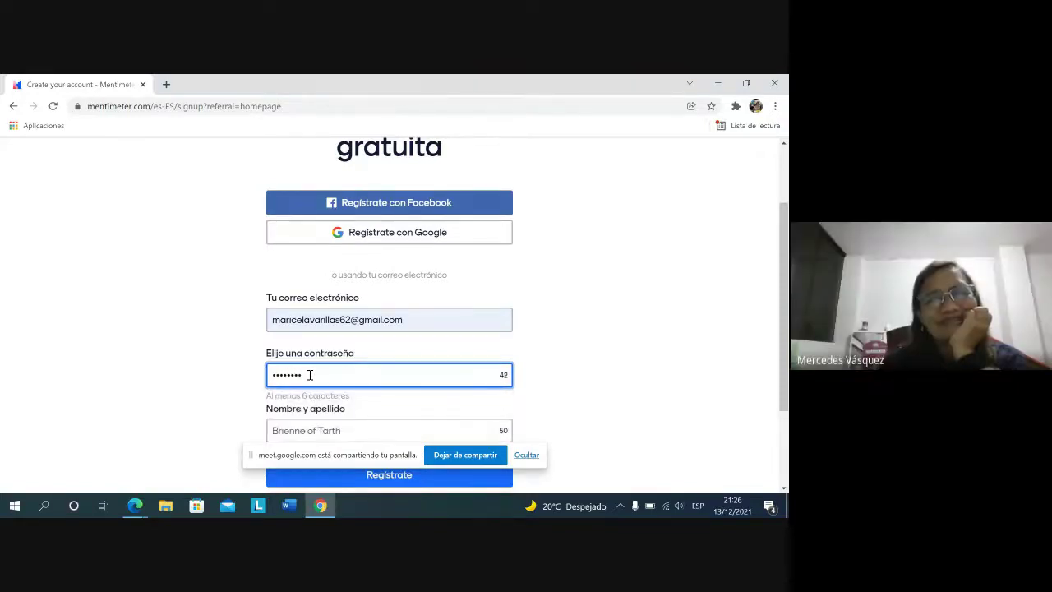
{"action": "scroll", "coordinate": [391, 385], "scroll_direction": "down", "scroll_amount": 2}
{"action": "left_click", "coordinate": [307, 308]}
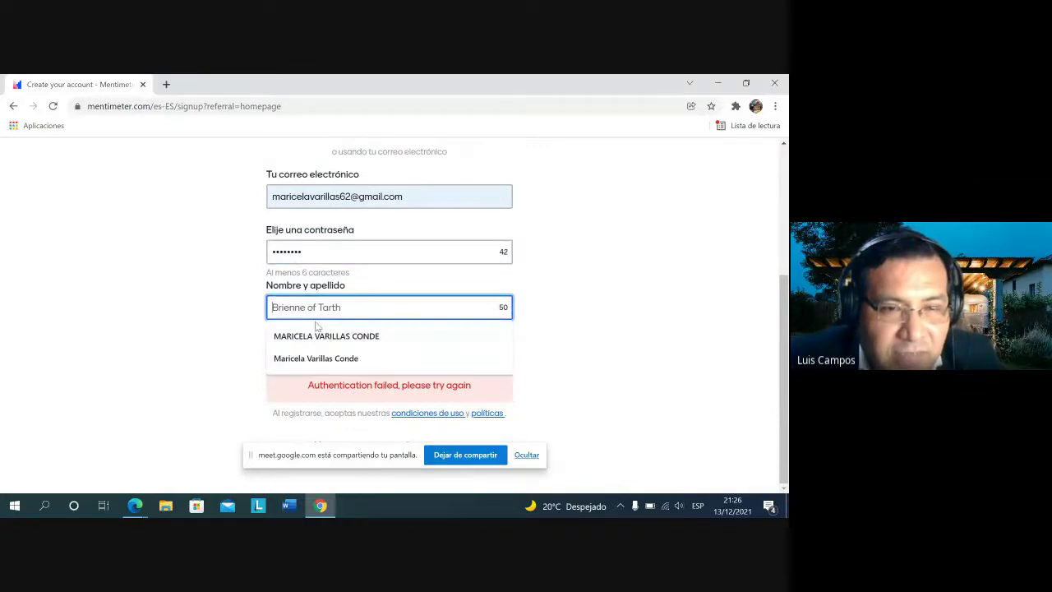
{"action": "left_click", "coordinate": [319, 339]}
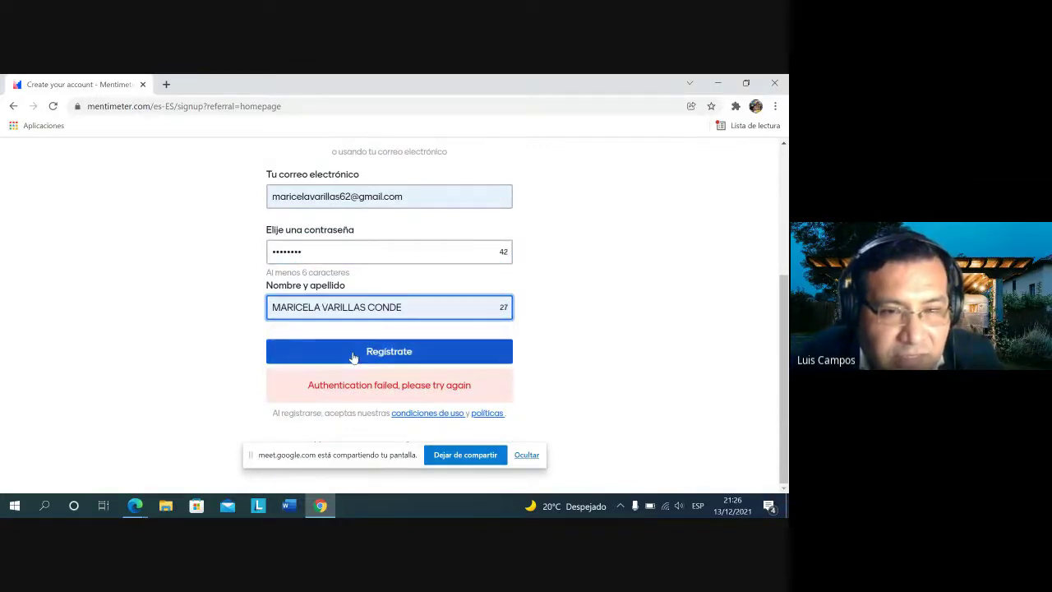
{"action": "left_click", "coordinate": [353, 356]}
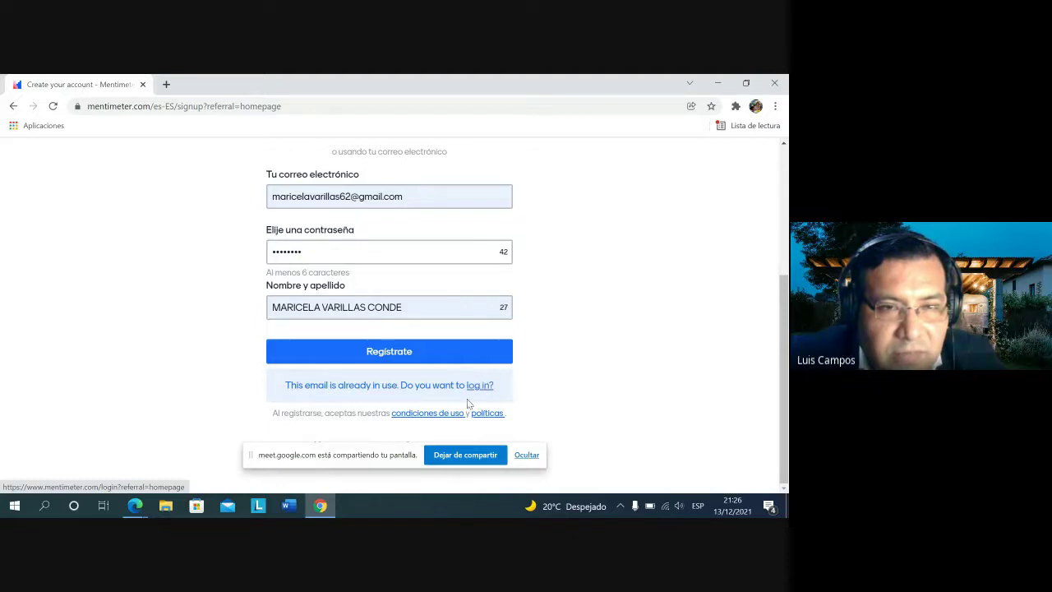
- Switch to the login page and try 'Inicia sesión con Google'
{"action": "left_click", "coordinate": [481, 388]}
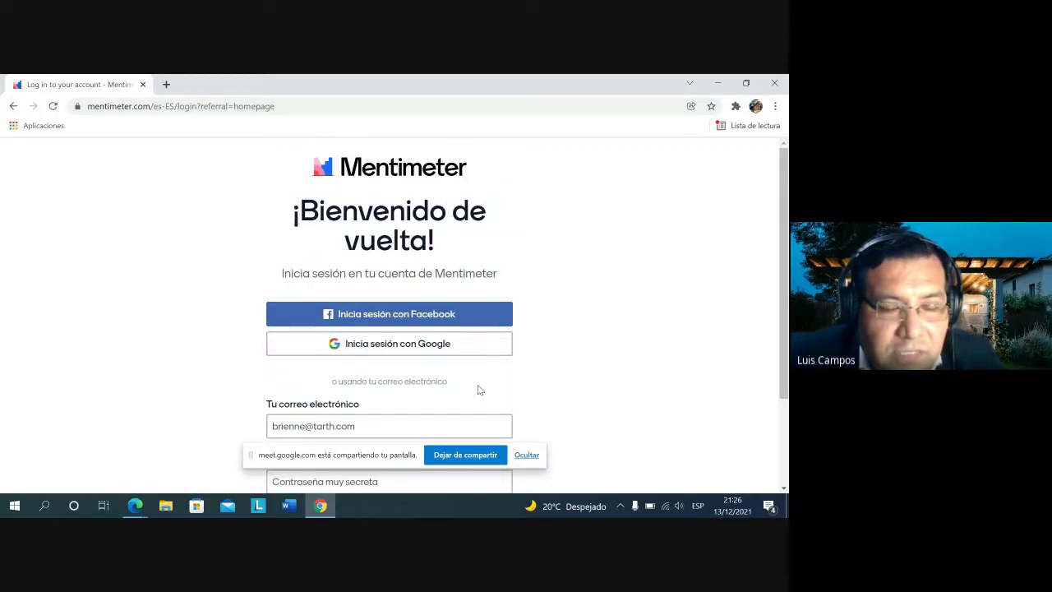
{"action": "left_click", "coordinate": [422, 353]}
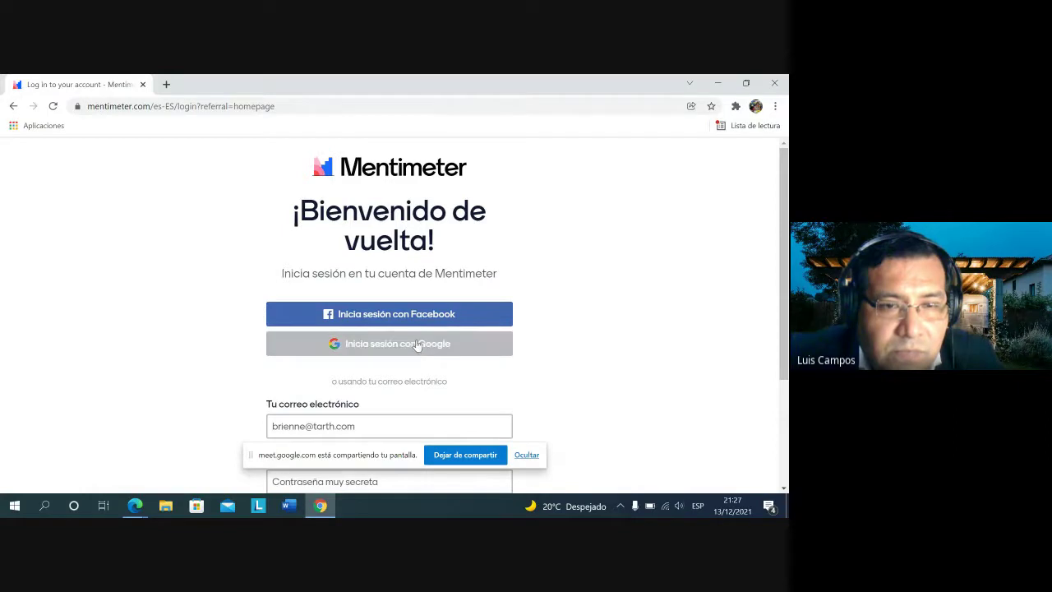
{"action": "scroll", "coordinate": [411, 337], "scroll_direction": "down", "scroll_amount": 2}
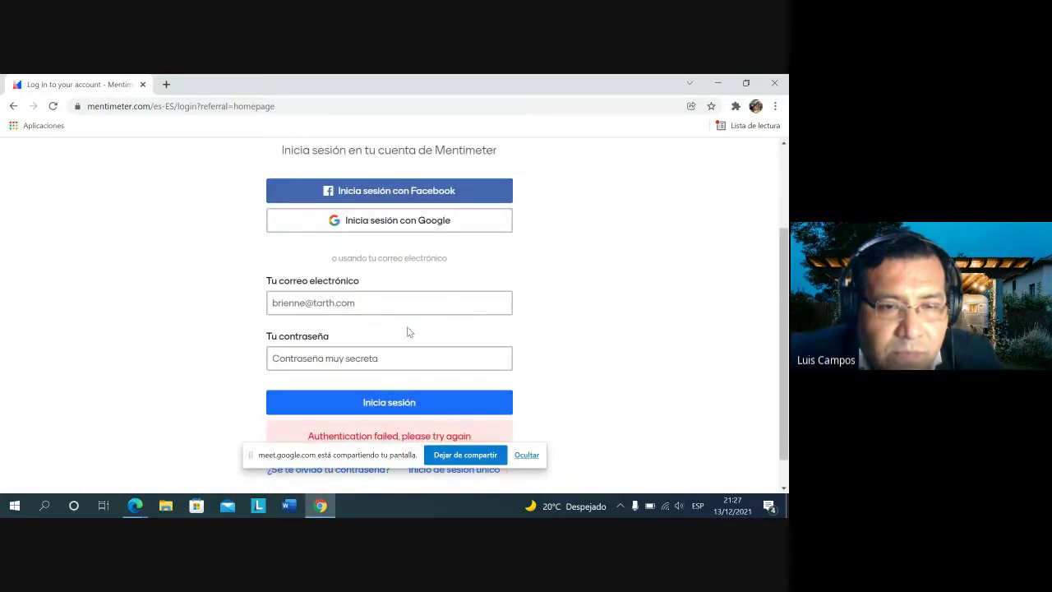
{"action": "scroll", "coordinate": [407, 328], "scroll_direction": "down", "scroll_amount": 1}
{"action": "scroll", "coordinate": [378, 329], "scroll_direction": "up", "scroll_amount": 3}
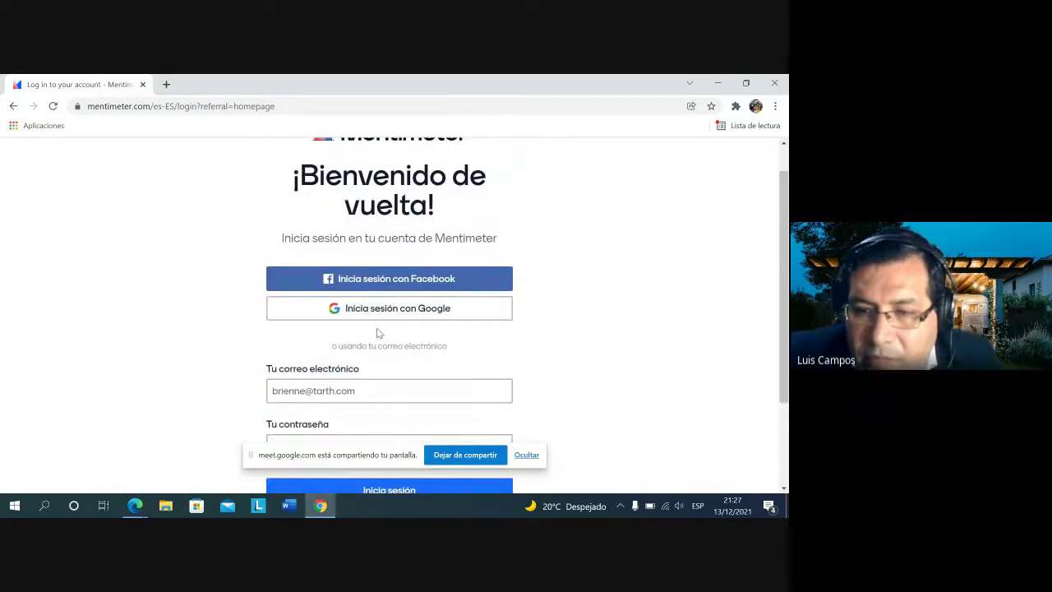
- Autofill the saved Gmail address, type the password, and submit Inicia sesión
{"action": "left_click", "coordinate": [293, 391]}
{"action": "left_click", "coordinate": [282, 393]}
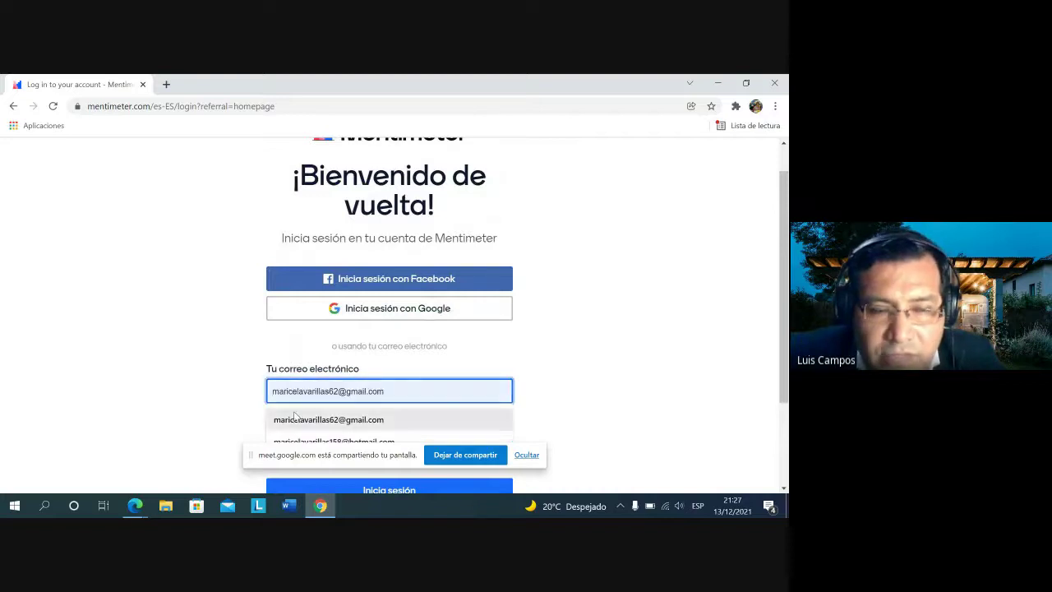
{"action": "left_click", "coordinate": [300, 421]}
{"action": "scroll", "coordinate": [304, 353], "scroll_direction": "down", "scroll_amount": 2}
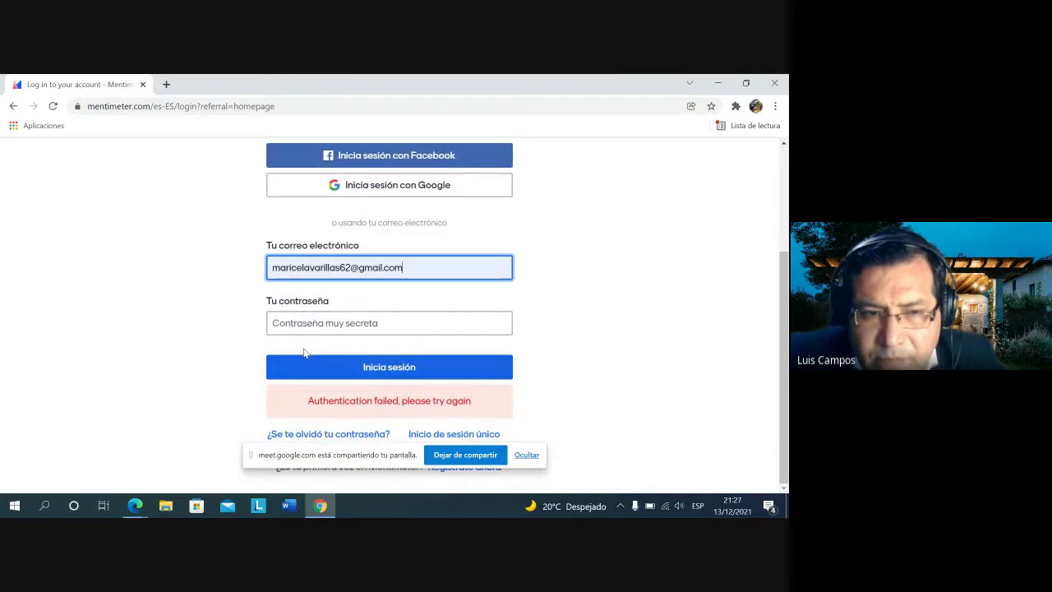
{"action": "left_click", "coordinate": [299, 323]}
{"action": "type", "text": "•••"}
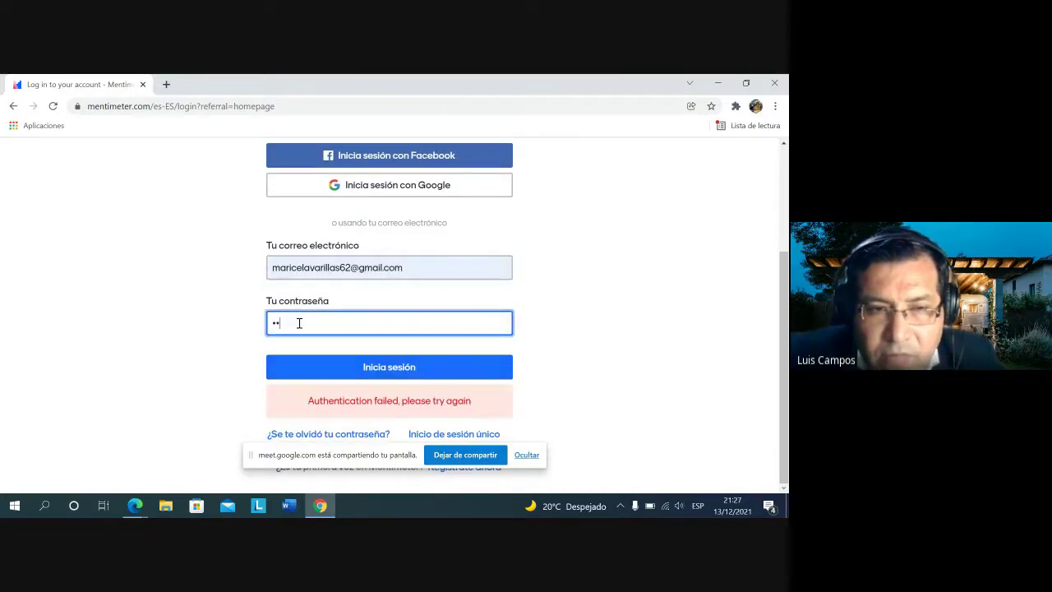
{"action": "type", "text": "••"}
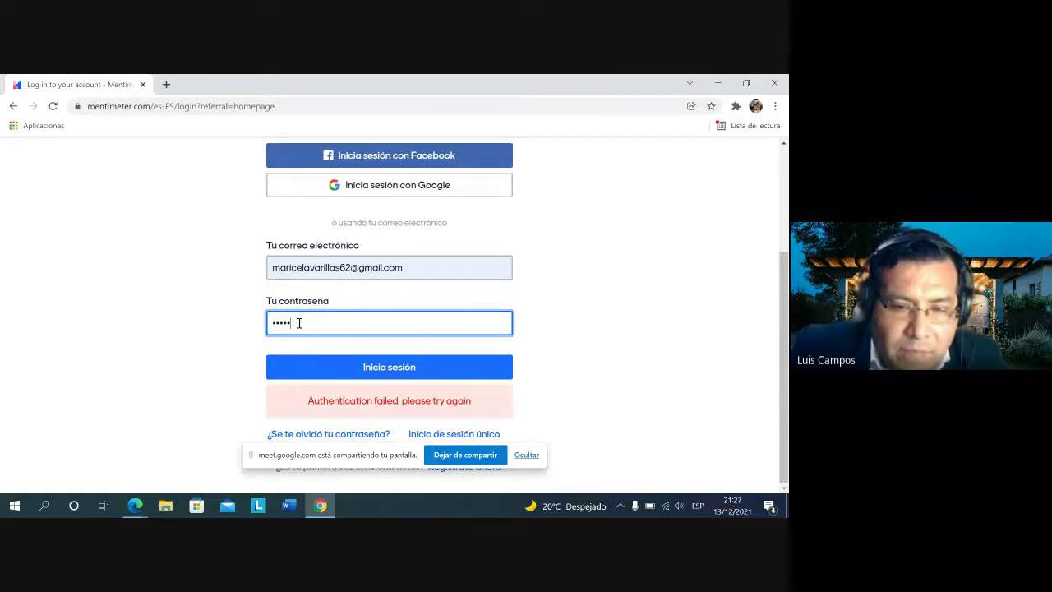
{"action": "type", "text": "•••"}
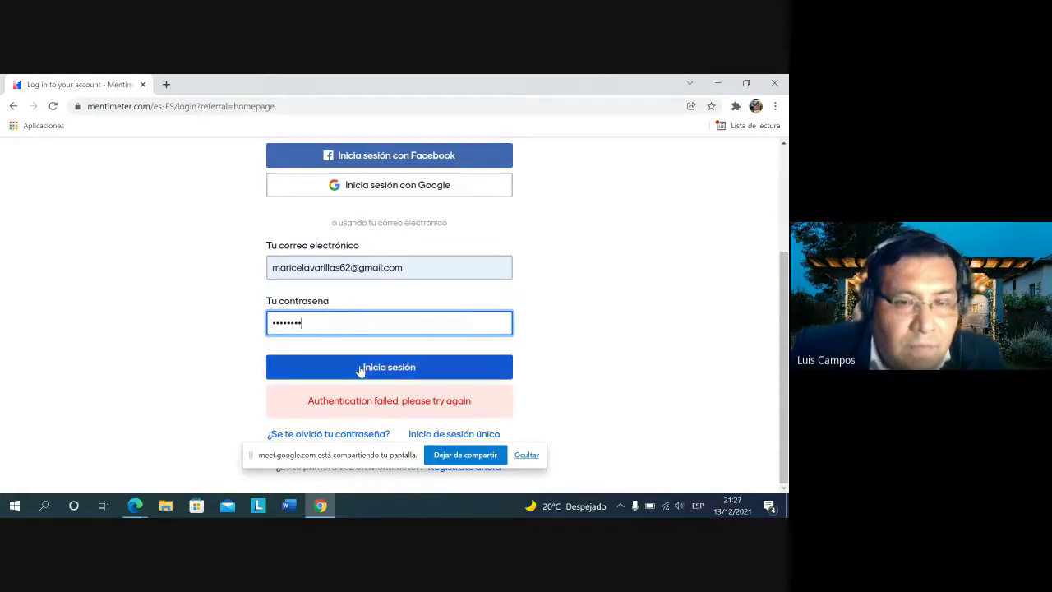
{"action": "left_click", "coordinate": [359, 367]}
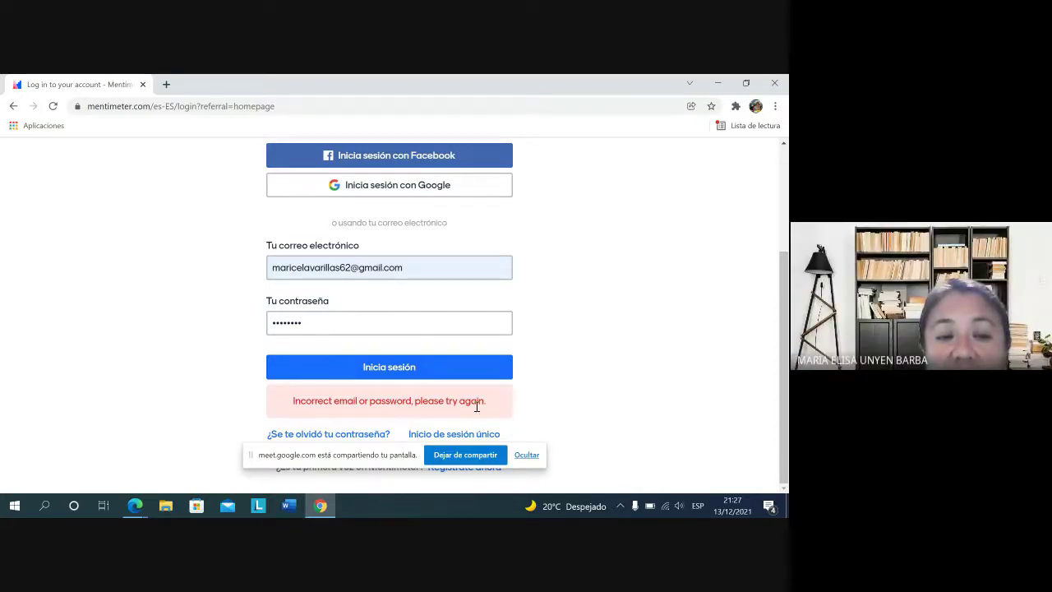
{"action": "left_click", "coordinate": [319, 325]}
{"action": "left_click_drag", "start_coordinate": [307, 322], "coordinate": [262, 326]}
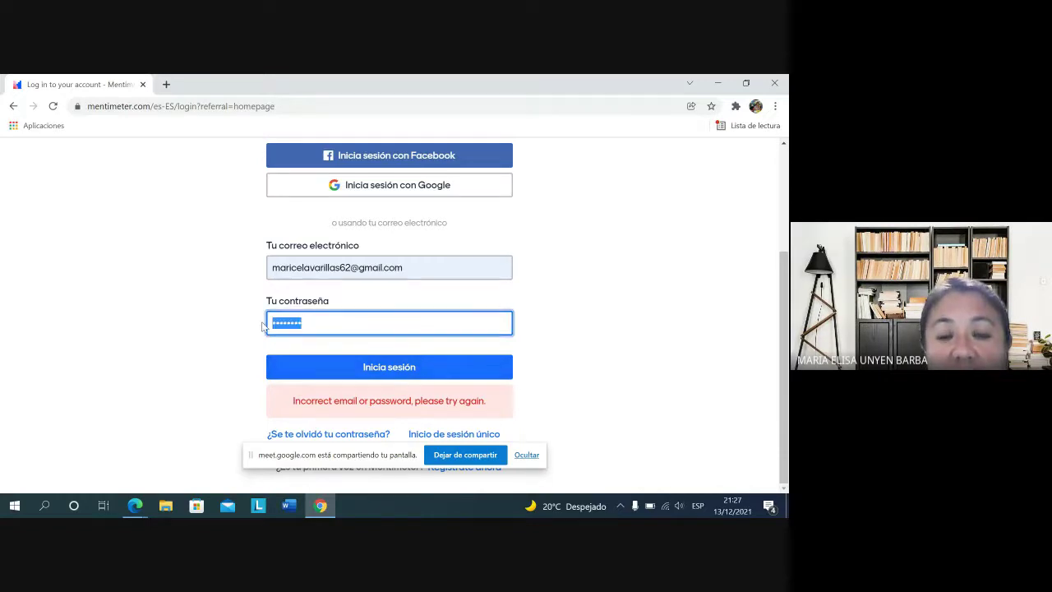
{"action": "key", "text": "BackSpace"}
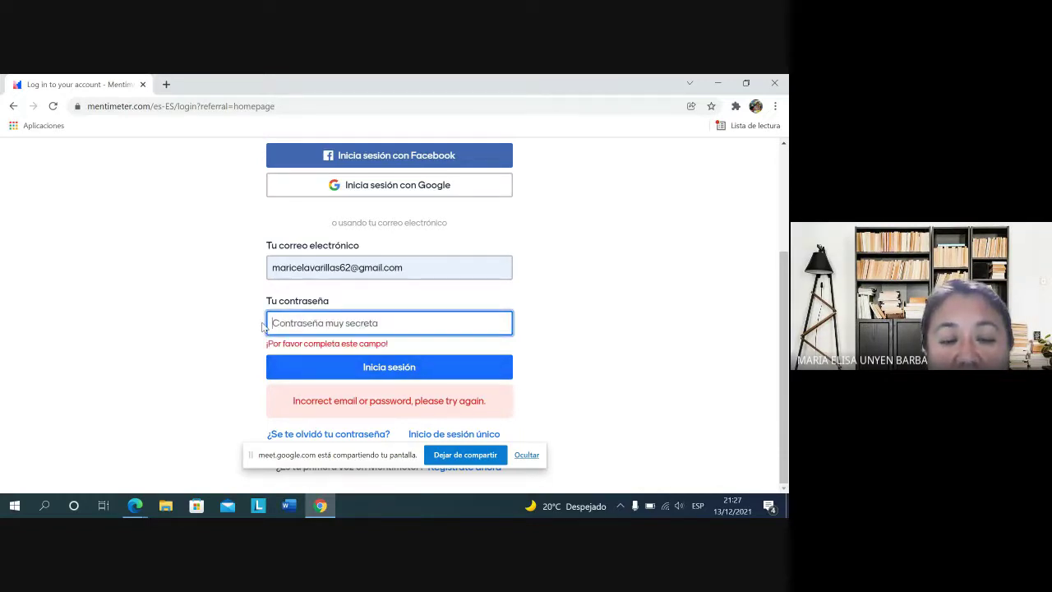
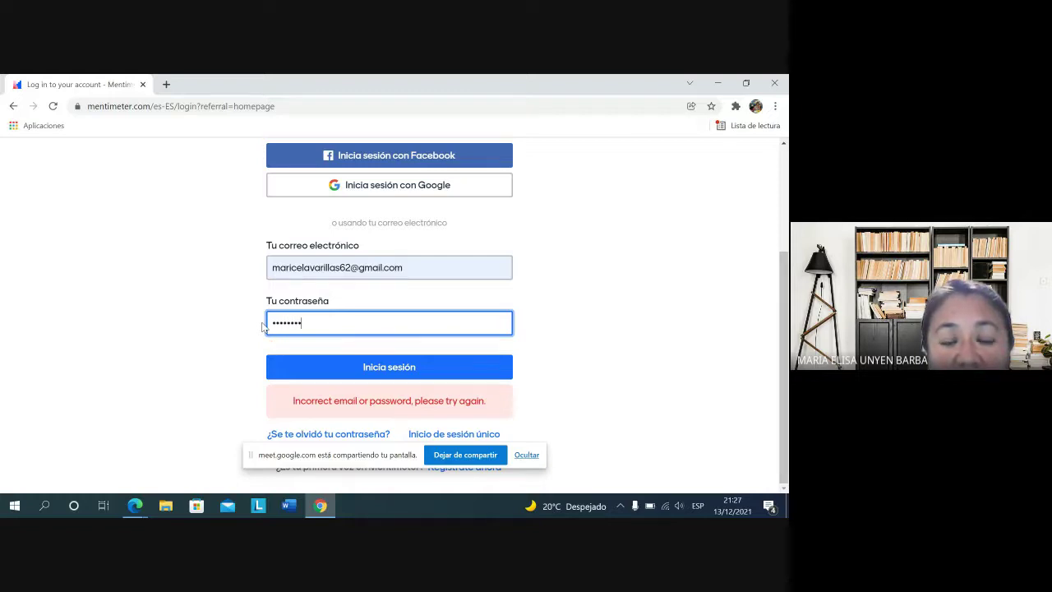
{"action": "left_click", "coordinate": [366, 370]}
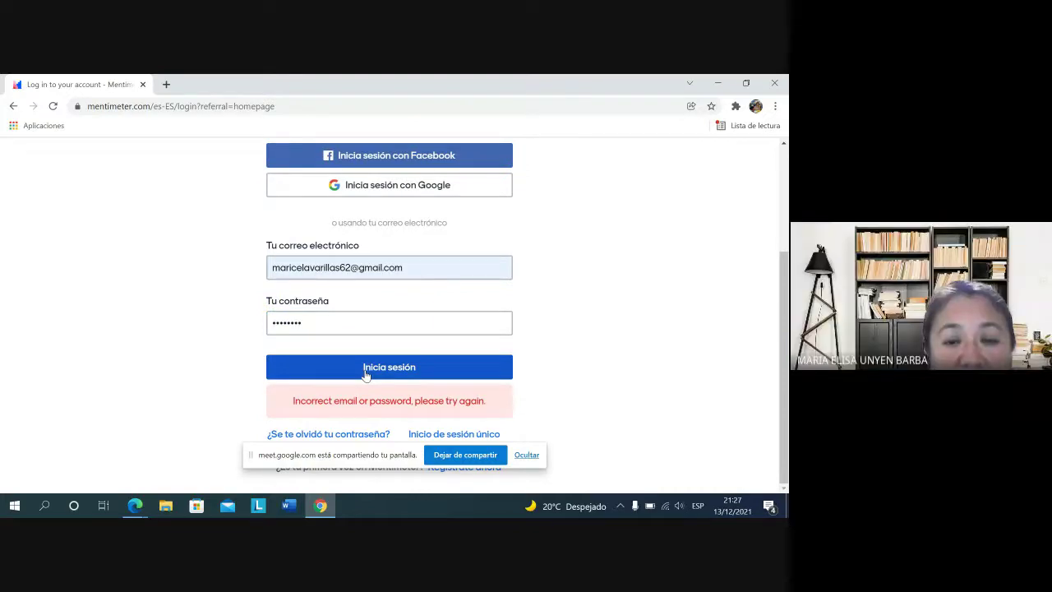
{"action": "left_click", "coordinate": [314, 322]}
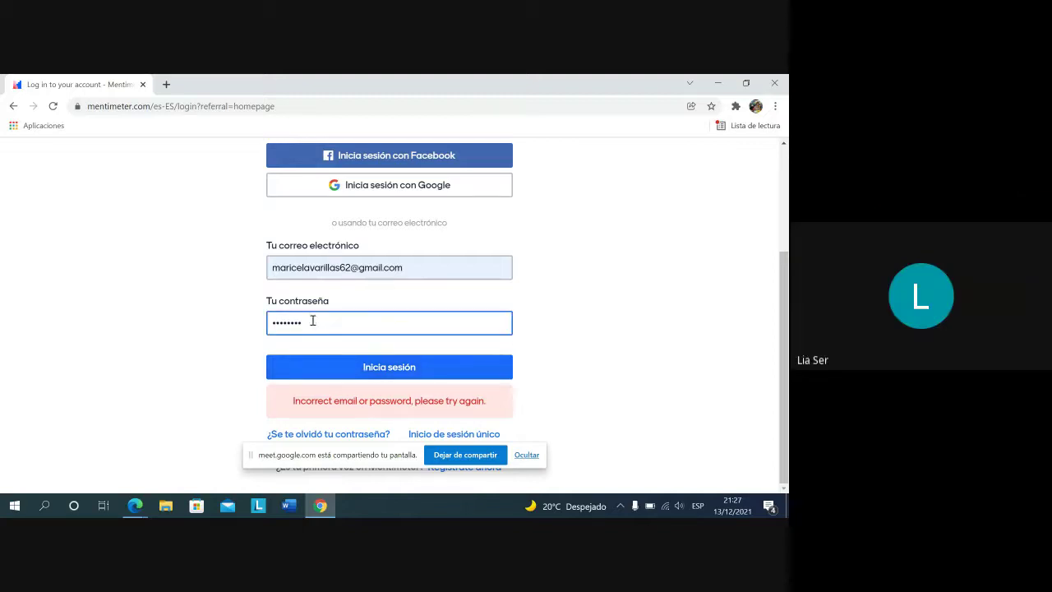
{"action": "left_click_drag", "start_coordinate": [313, 321], "coordinate": [271, 322]}
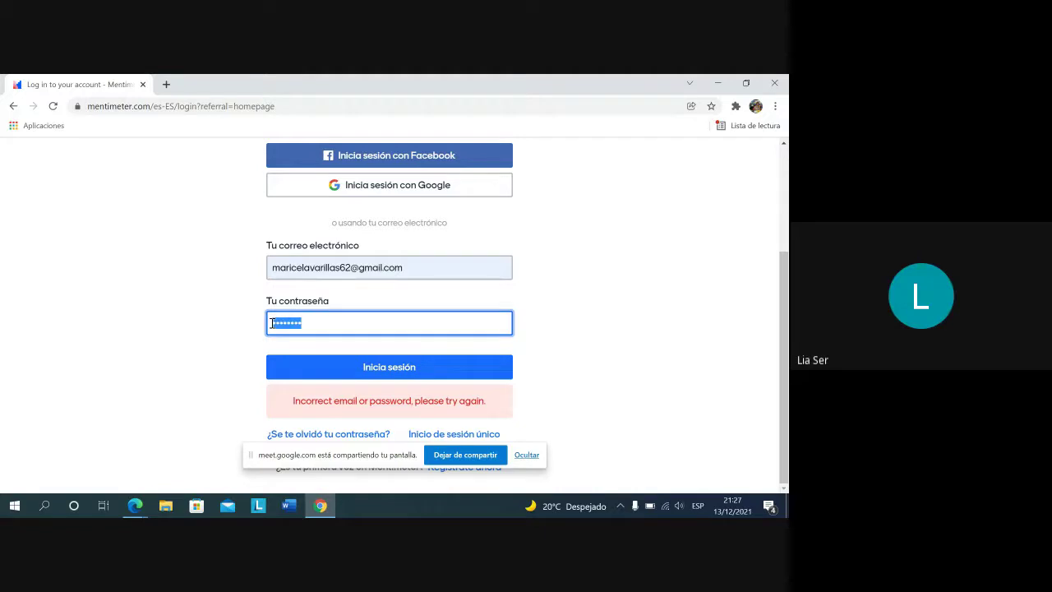
{"action": "key", "text": "BackSpace"}
{"action": "type", "text": "••••"}
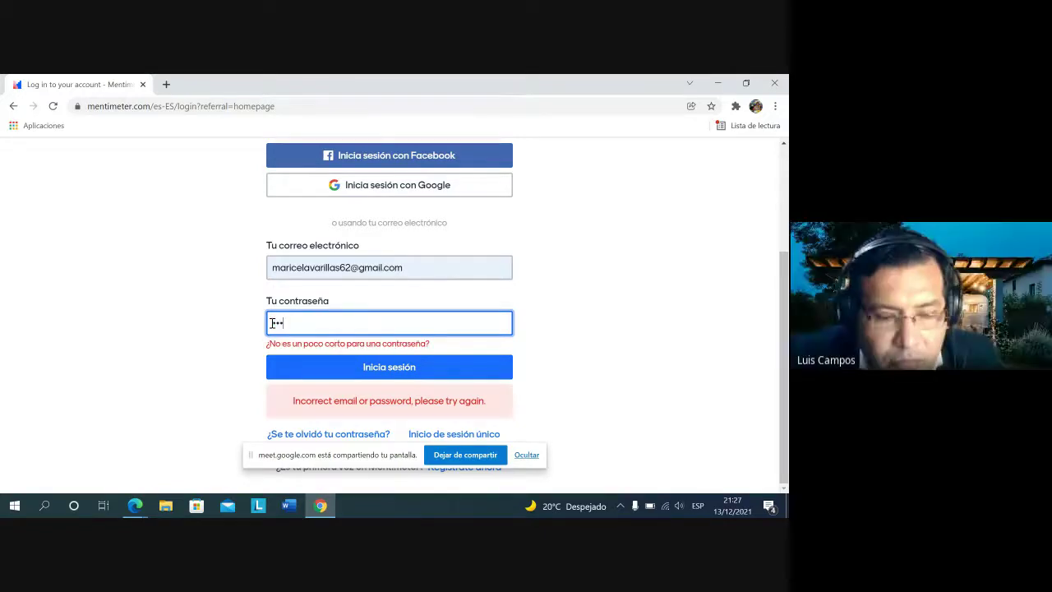
{"action": "type", "text": "••••"}
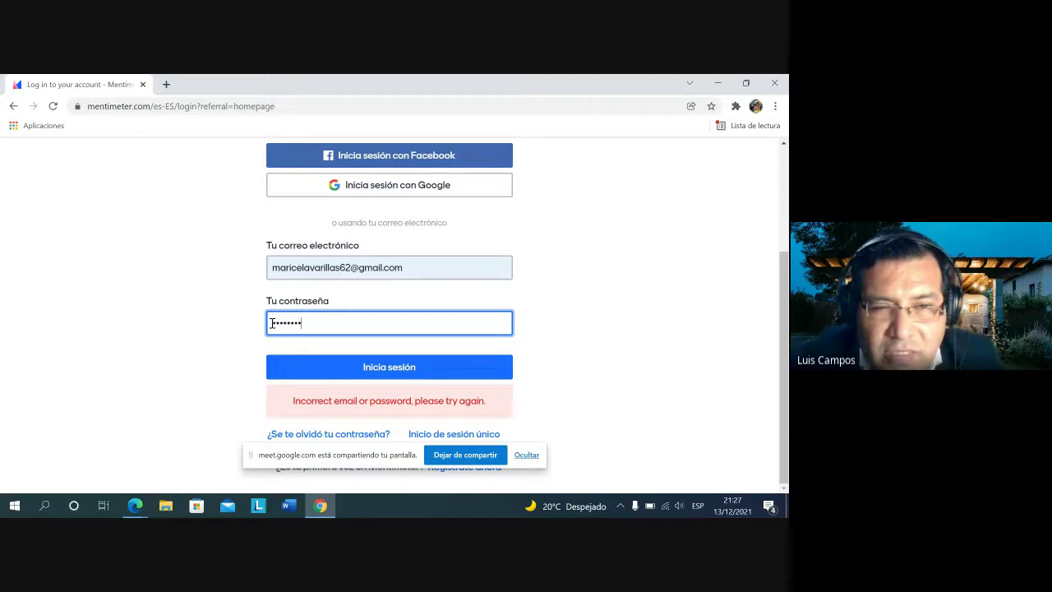
{"action": "left_click", "coordinate": [378, 372]}
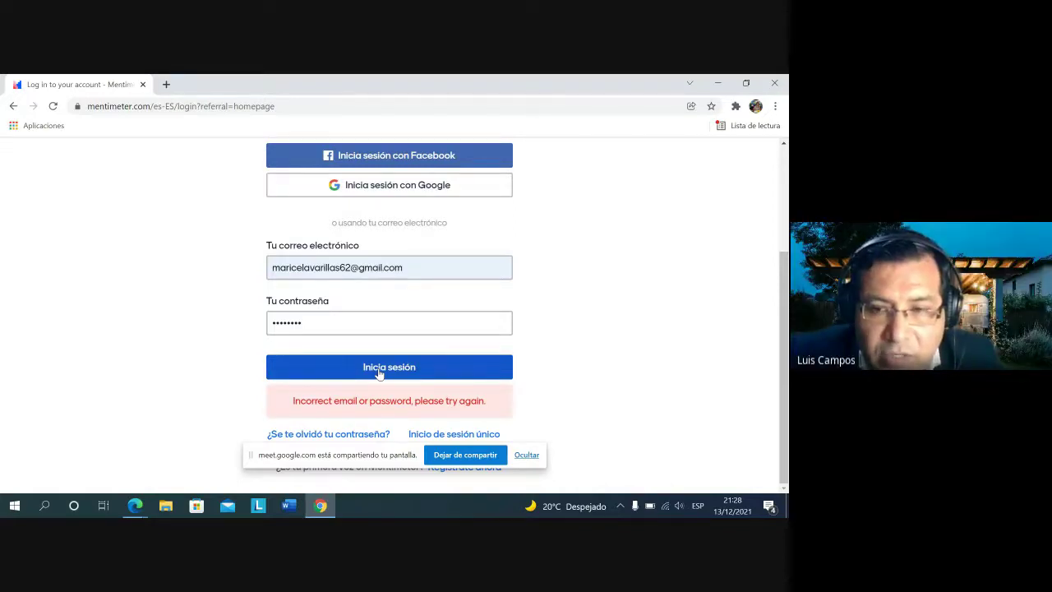
{"action": "left_click", "coordinate": [379, 370]}
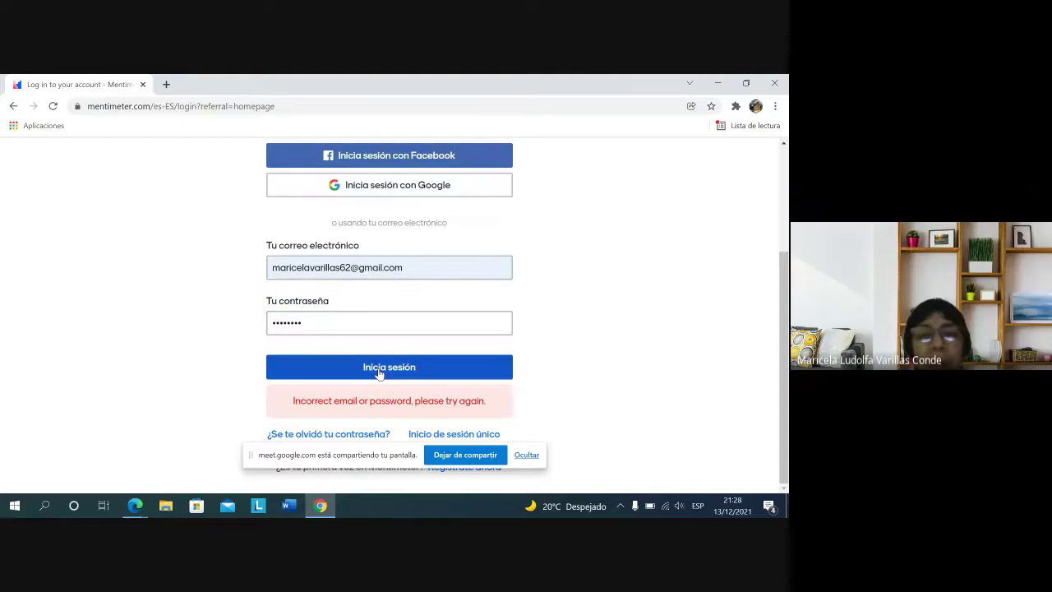
{"action": "left_click", "coordinate": [319, 326]}
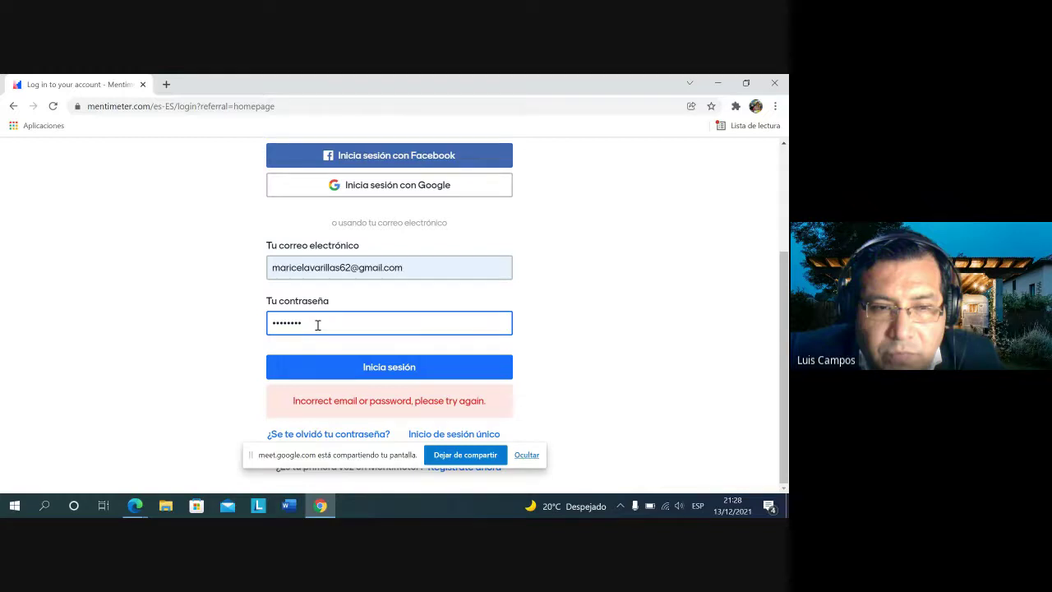
{"action": "left_click", "coordinate": [351, 370]}
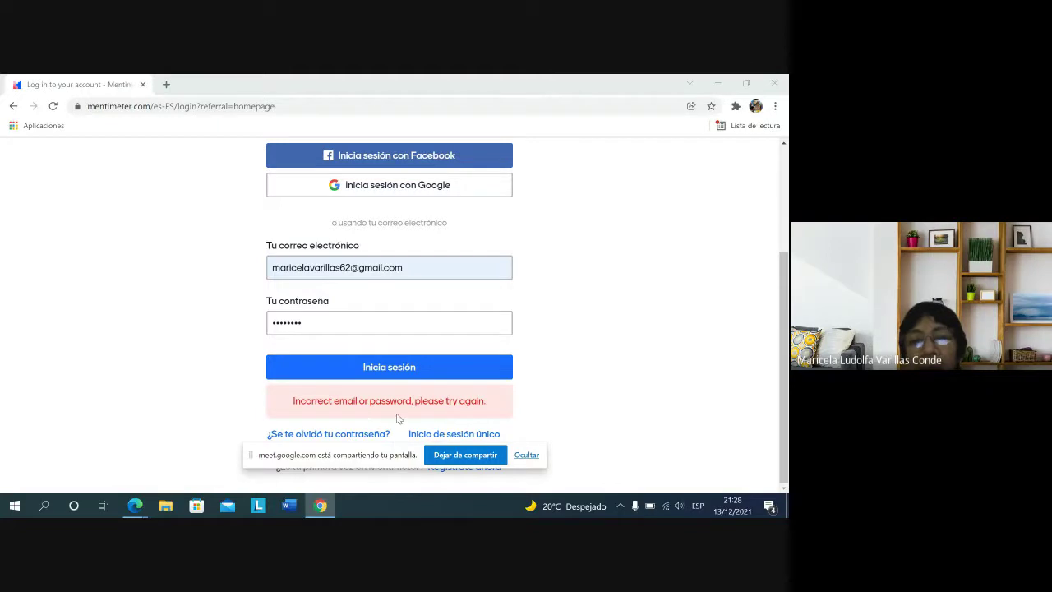
- From '¿Se te olvidó tu contraseña?', autofill the saved account e-mail and submit Reset password
{"action": "left_click", "coordinate": [341, 436]}
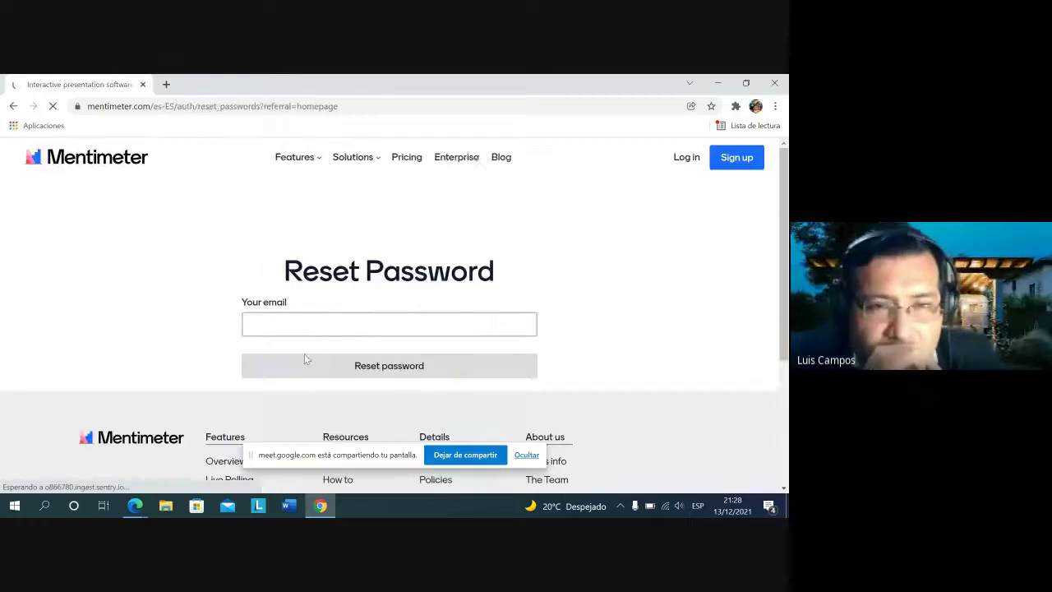
{"action": "left_click", "coordinate": [278, 319]}
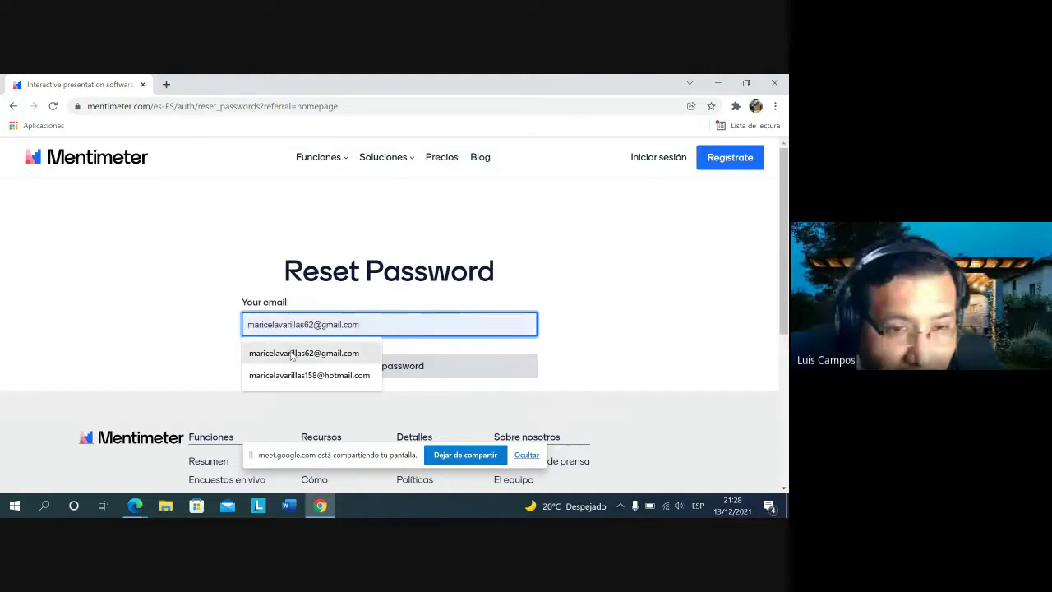
{"action": "left_click", "coordinate": [291, 353]}
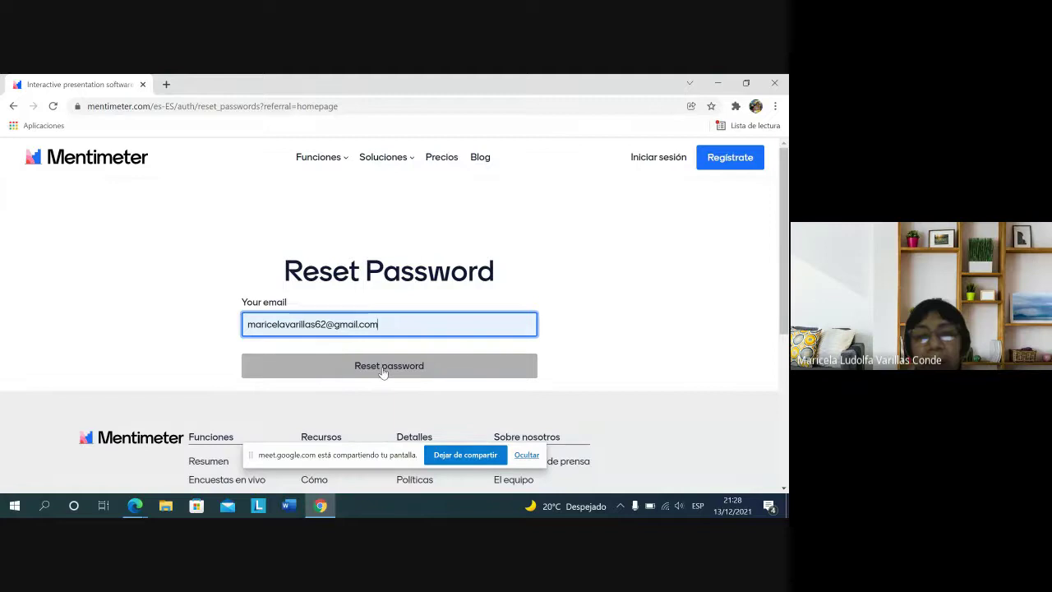
{"action": "scroll", "coordinate": [382, 373], "scroll_direction": "down", "scroll_amount": 2}
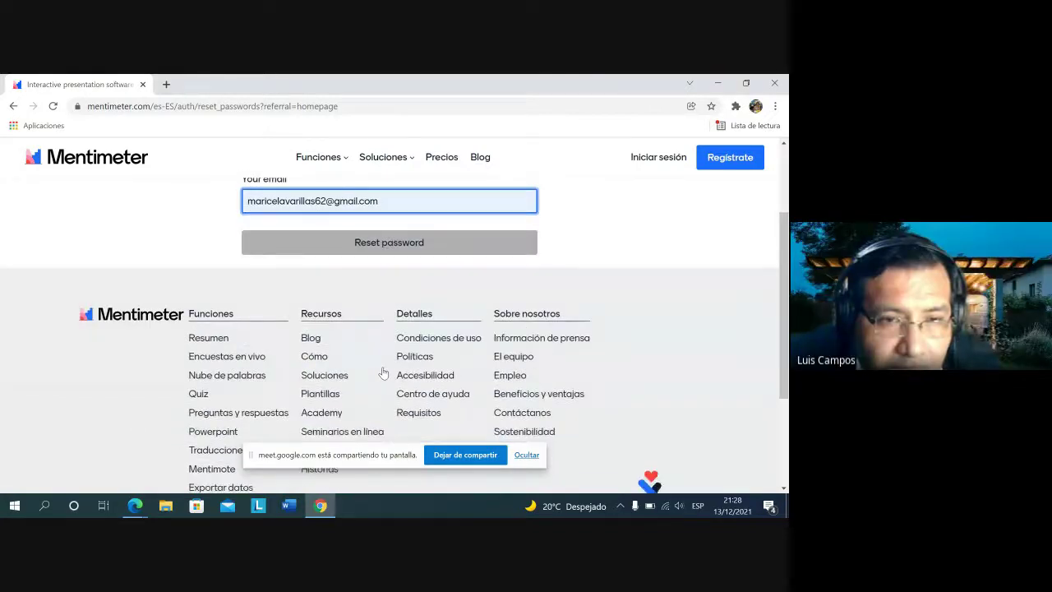
{"action": "left_click", "coordinate": [373, 243]}
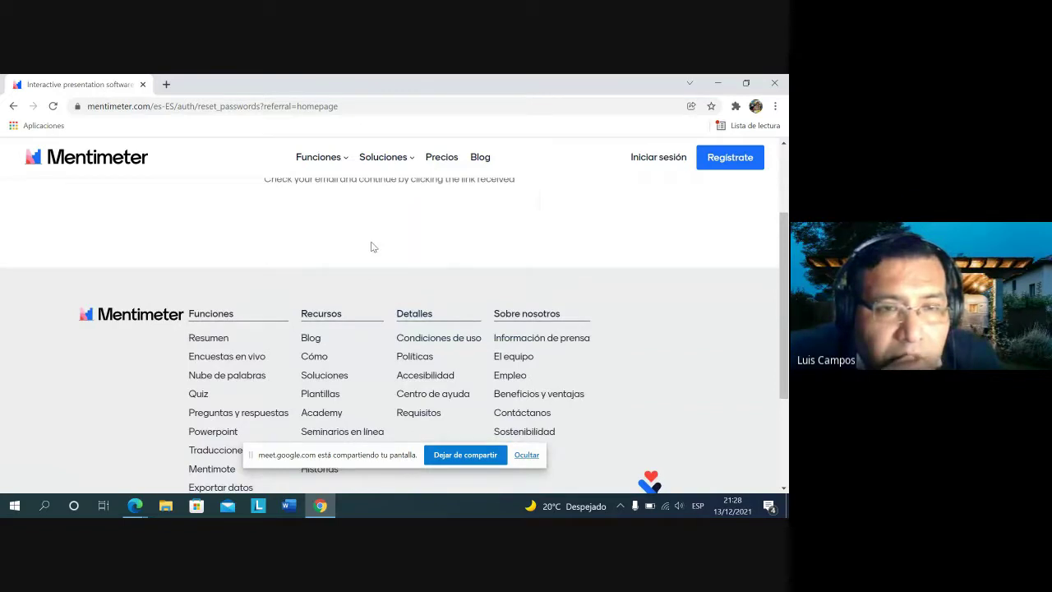
{"action": "scroll", "coordinate": [374, 271], "scroll_direction": "up", "scroll_amount": 1}
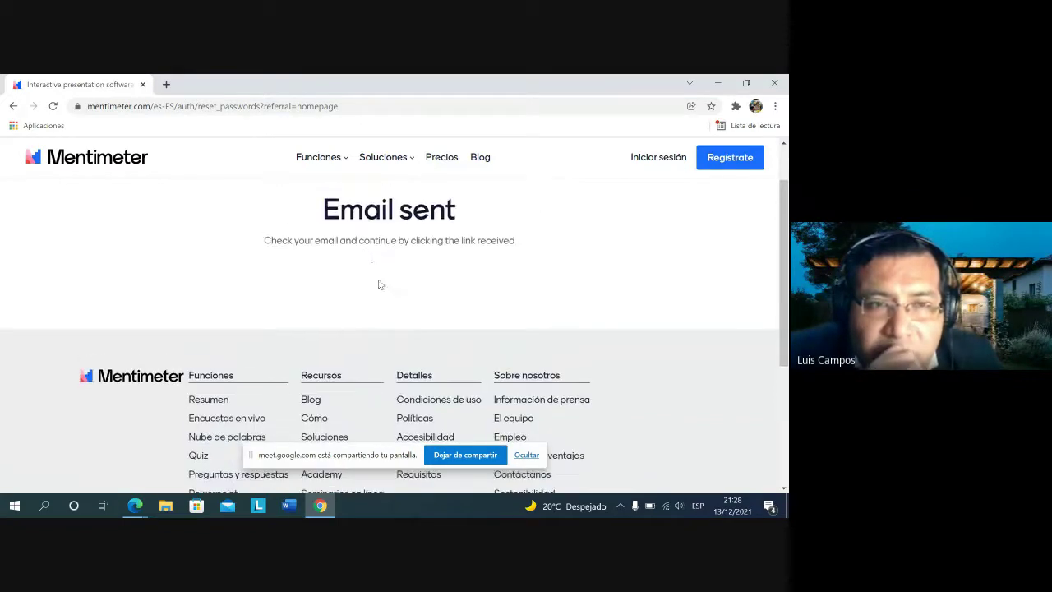
{"action": "scroll", "coordinate": [380, 292], "scroll_direction": "up", "scroll_amount": 1}
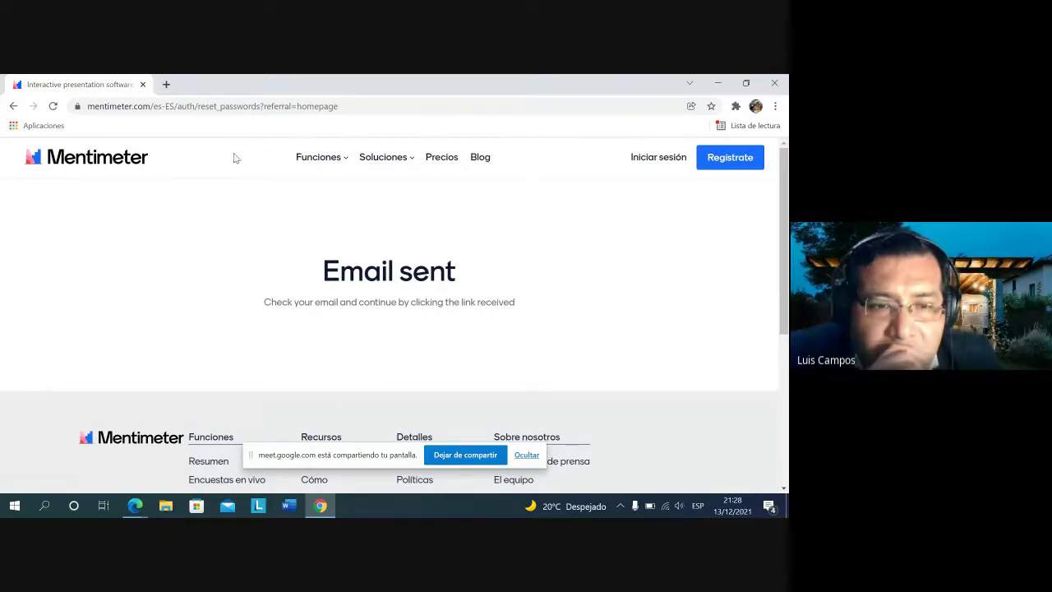
- Open Gmail in a new Chrome tab to reach the Mentimeter Reset Password email
{"action": "left_click", "coordinate": [166, 84]}
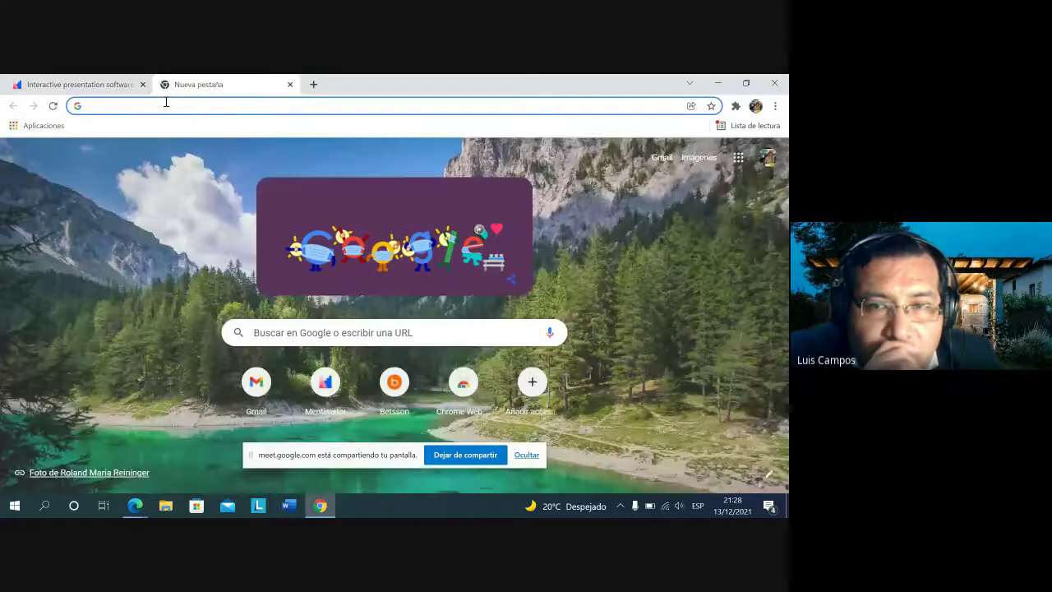
{"action": "left_click", "coordinate": [166, 104]}
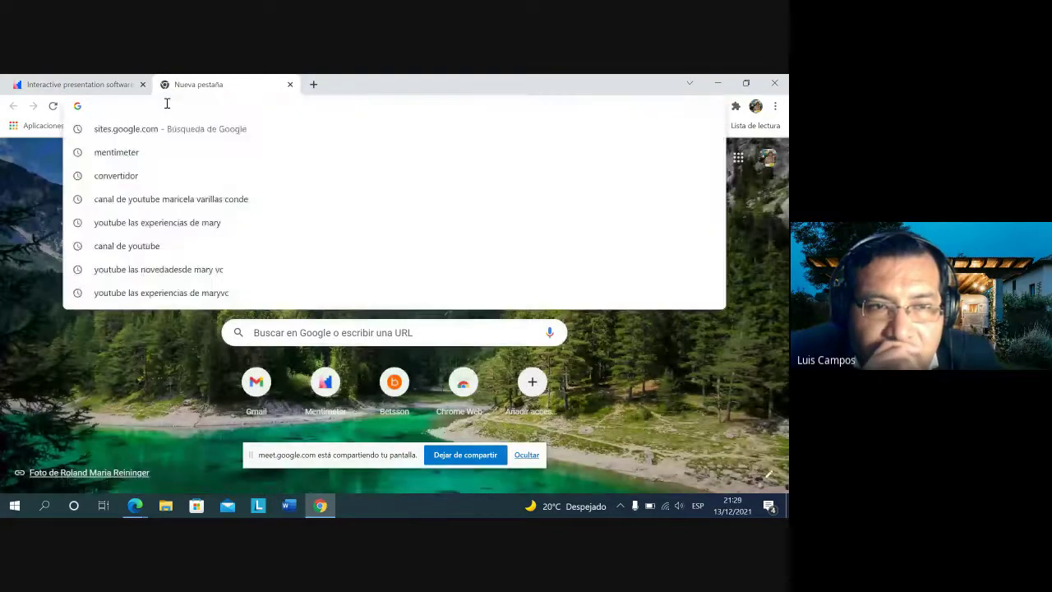
{"action": "type", "text": "g"}
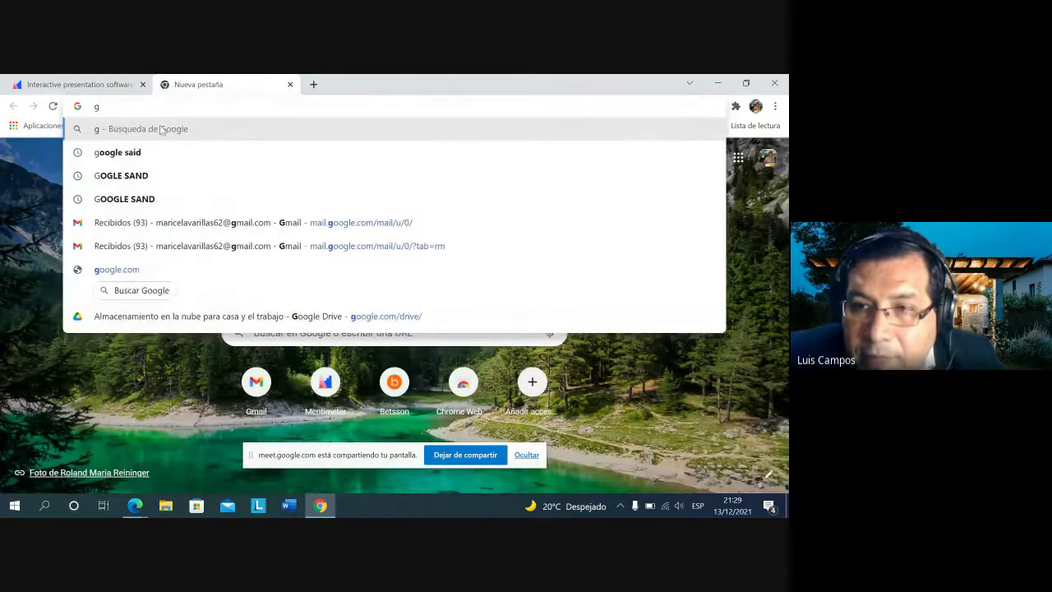
{"action": "left_click", "coordinate": [290, 85]}
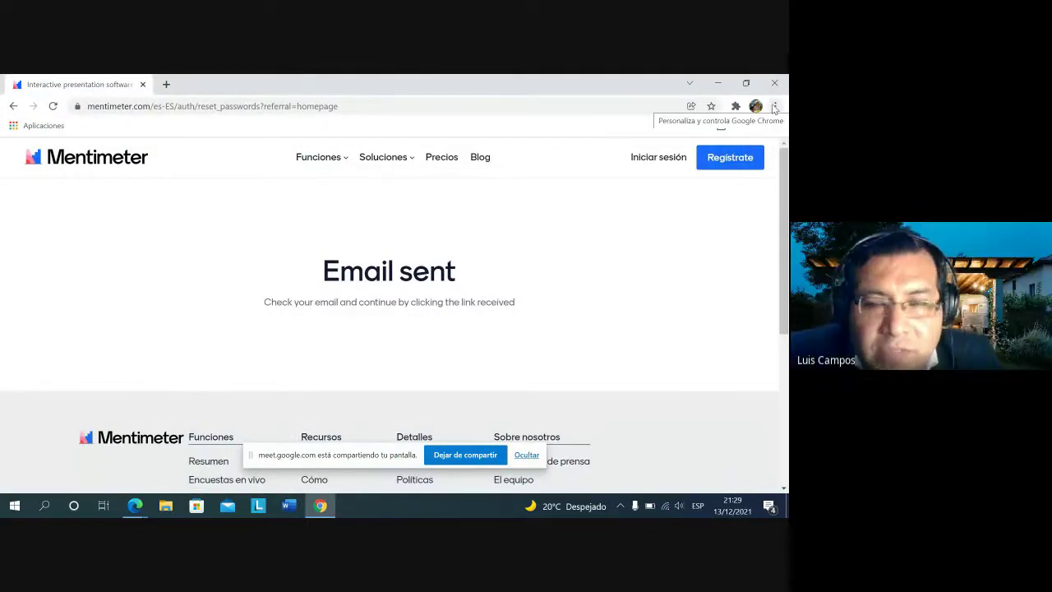
{"action": "left_click", "coordinate": [166, 84]}
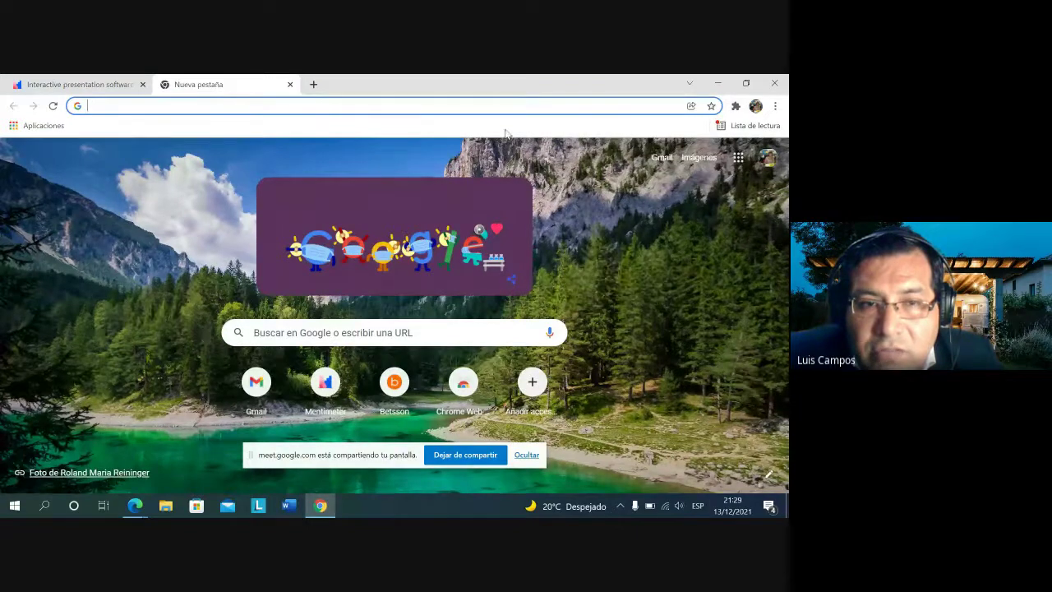
{"action": "left_click", "coordinate": [662, 159]}
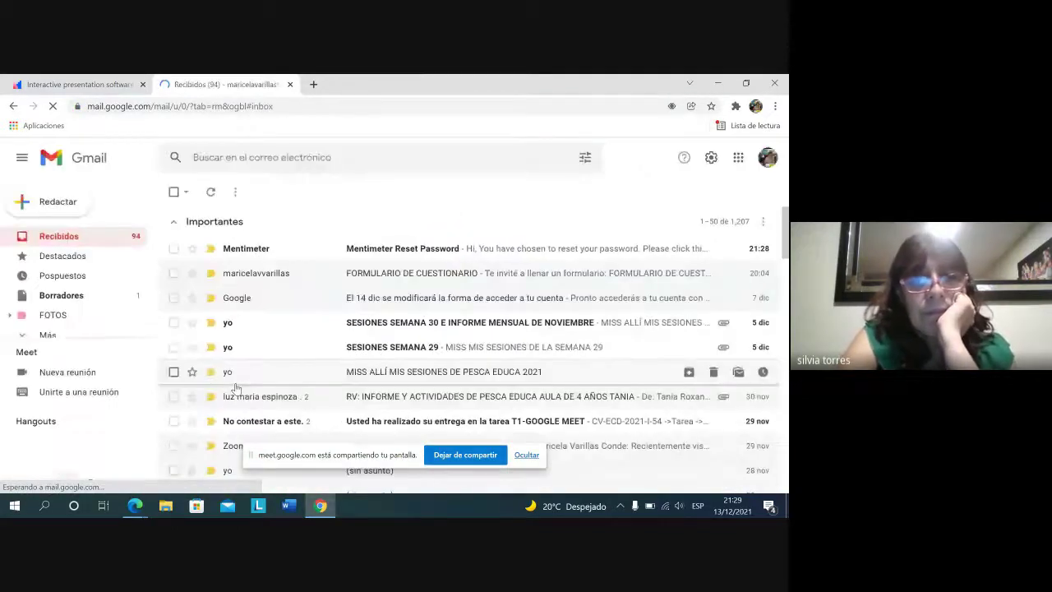
- Open the Mentimeter Reset Password email and follow its password reset link
{"action": "left_click", "coordinate": [307, 251]}
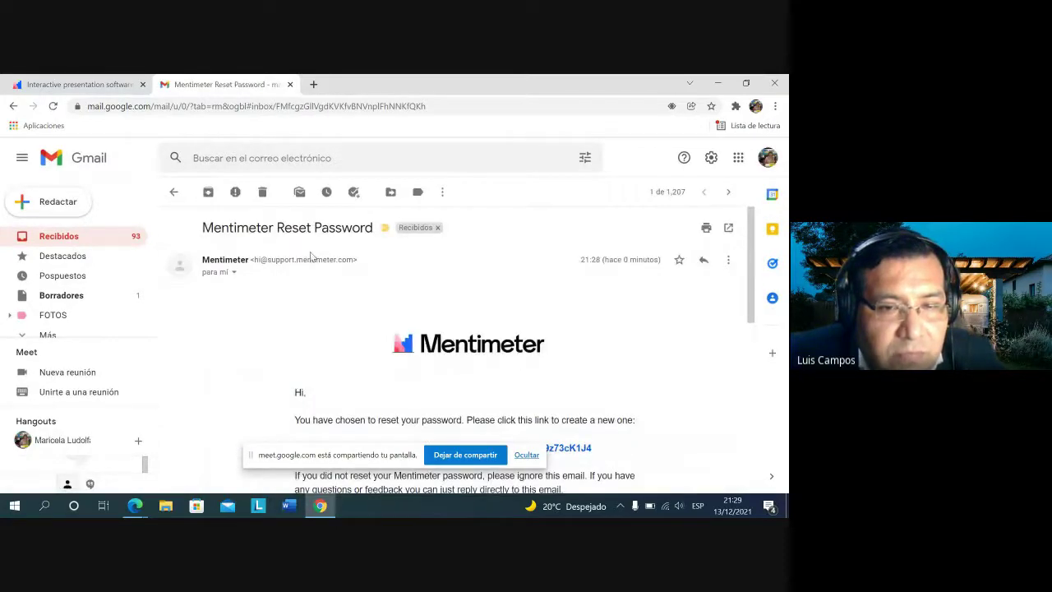
{"action": "scroll", "coordinate": [418, 296], "scroll_direction": "down", "scroll_amount": 3}
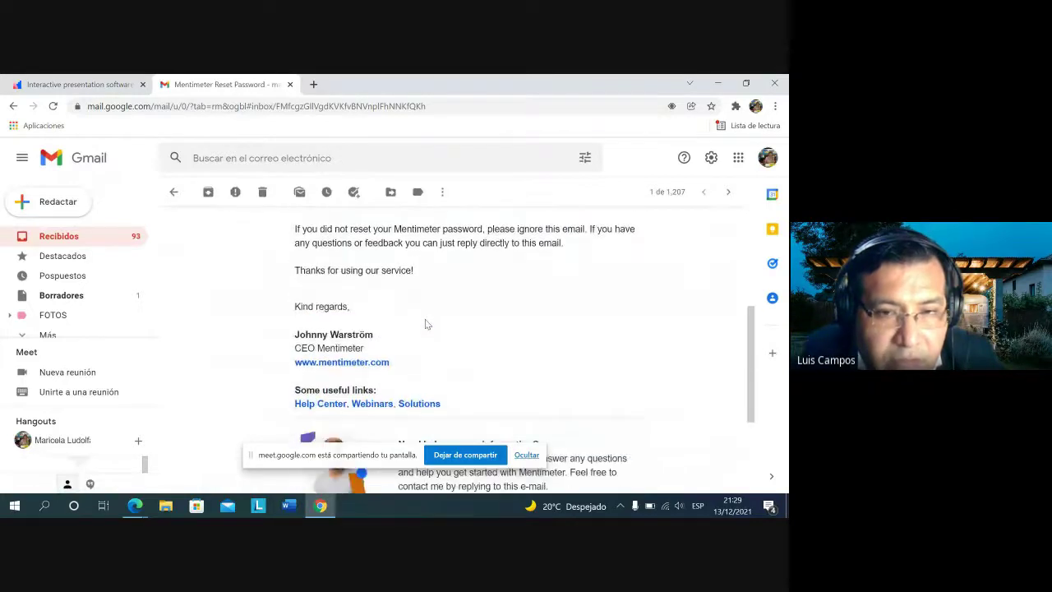
{"action": "scroll", "coordinate": [425, 324], "scroll_direction": "down", "scroll_amount": 2}
{"action": "scroll", "coordinate": [426, 332], "scroll_direction": "up", "scroll_amount": 2}
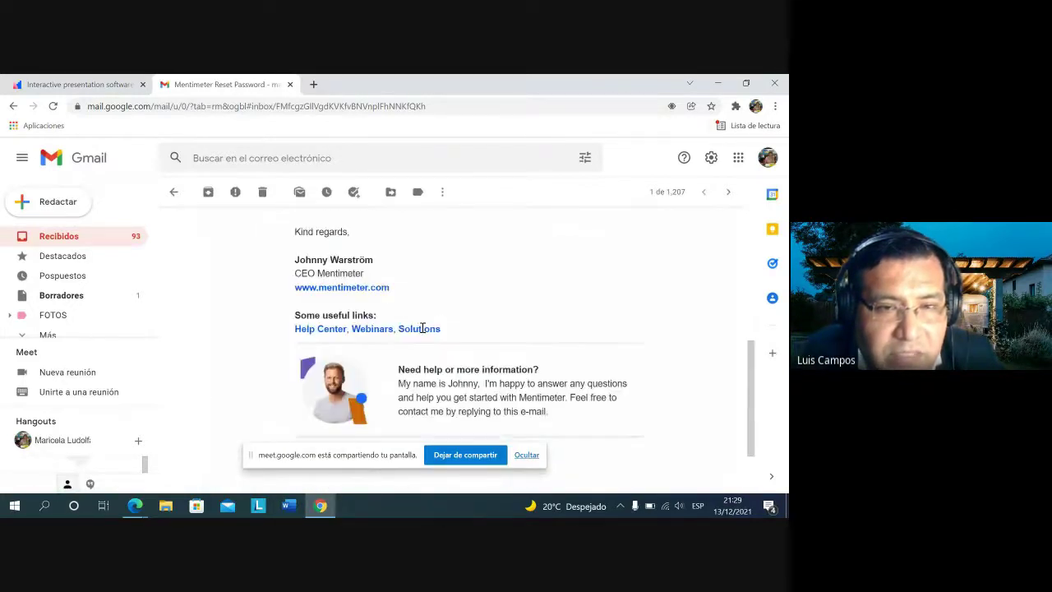
{"action": "scroll", "coordinate": [348, 329], "scroll_direction": "up", "scroll_amount": 1}
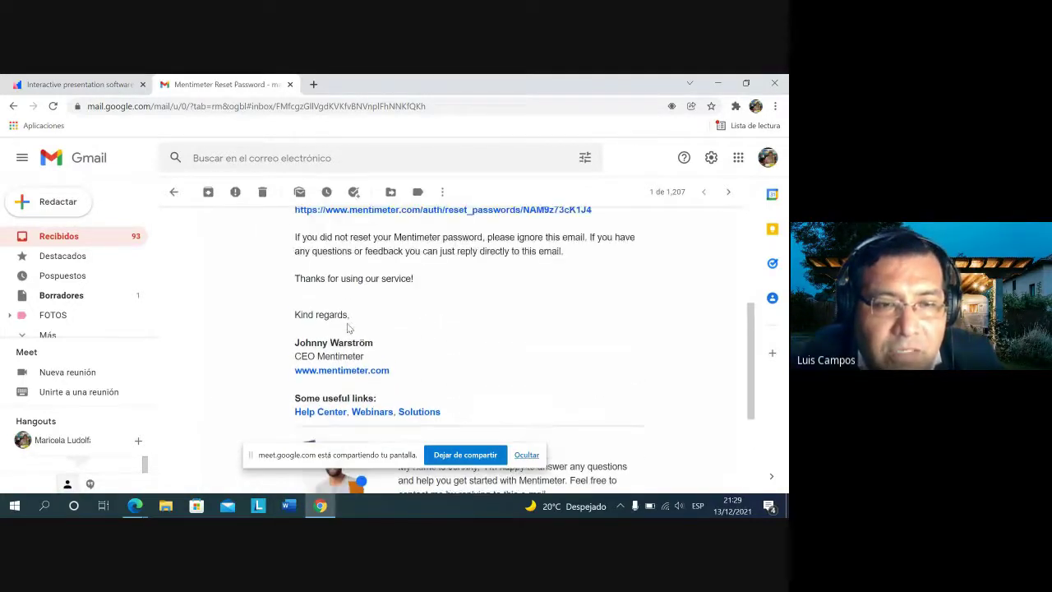
{"action": "scroll", "coordinate": [348, 329], "scroll_direction": "up", "scroll_amount": 1}
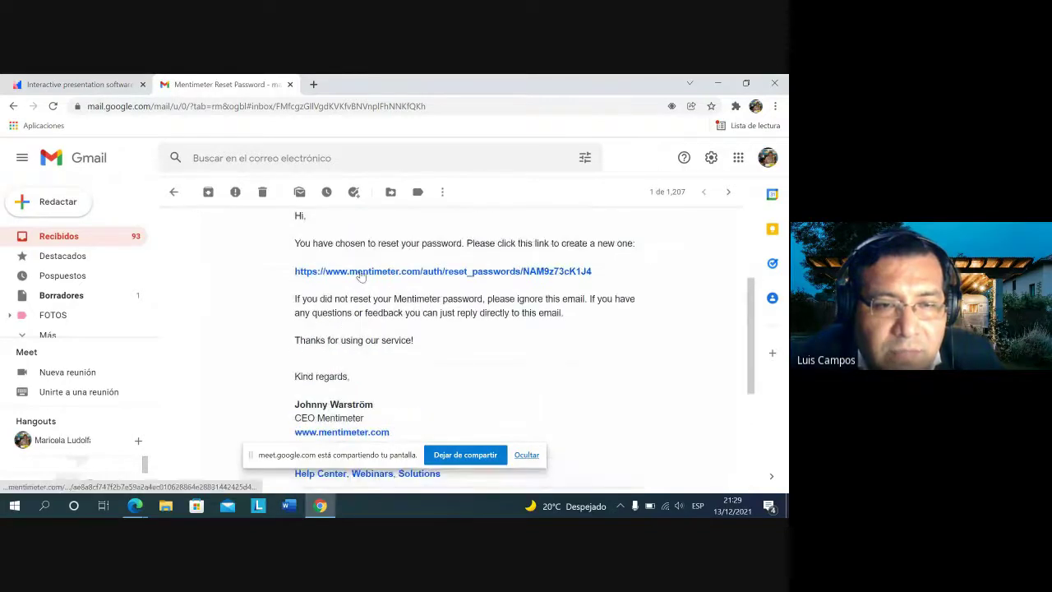
{"action": "left_click", "coordinate": [360, 272]}
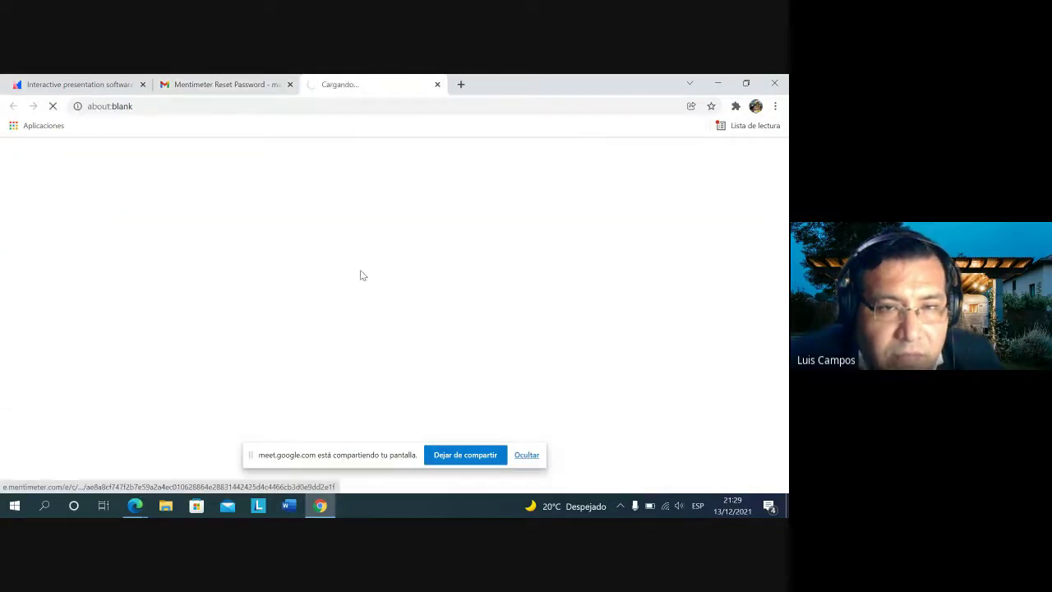
- Save a new account password on the reset page, then go to the login page
{"action": "left_click", "coordinate": [272, 338]}
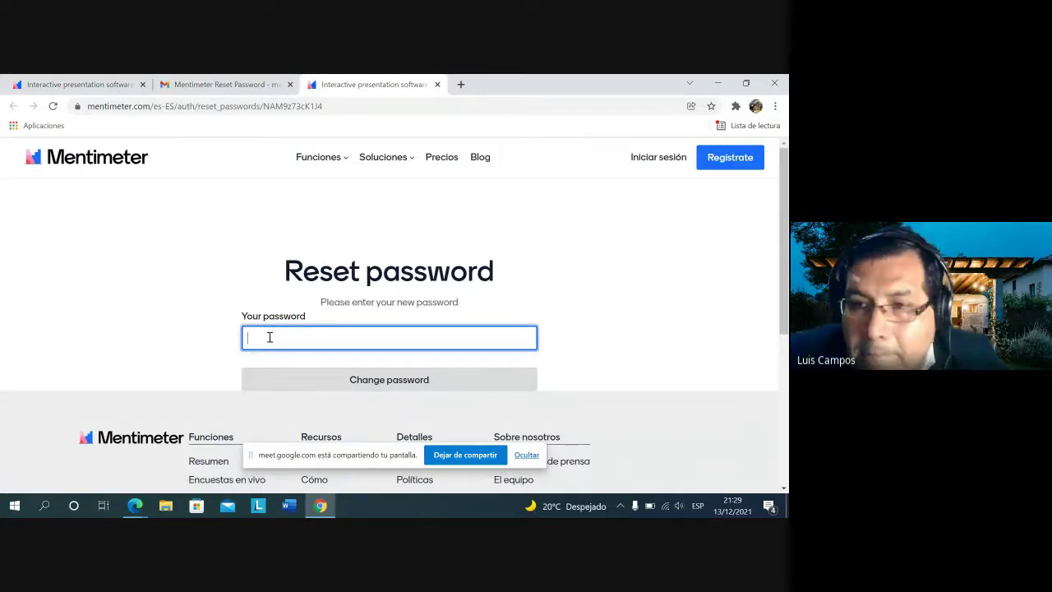
{"action": "type", "text": "••"}
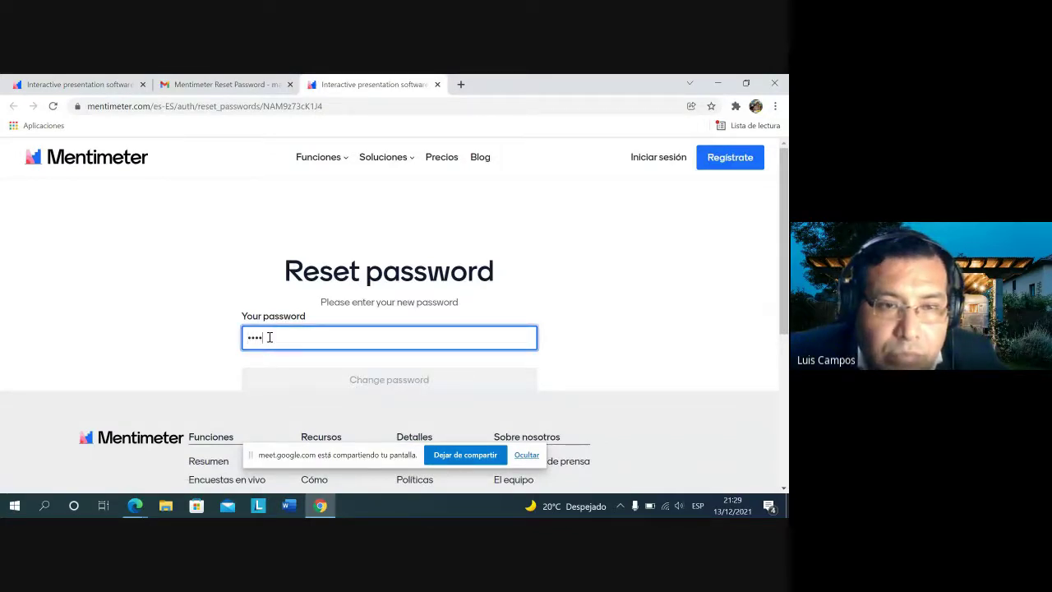
{"action": "type", "text": "••••"}
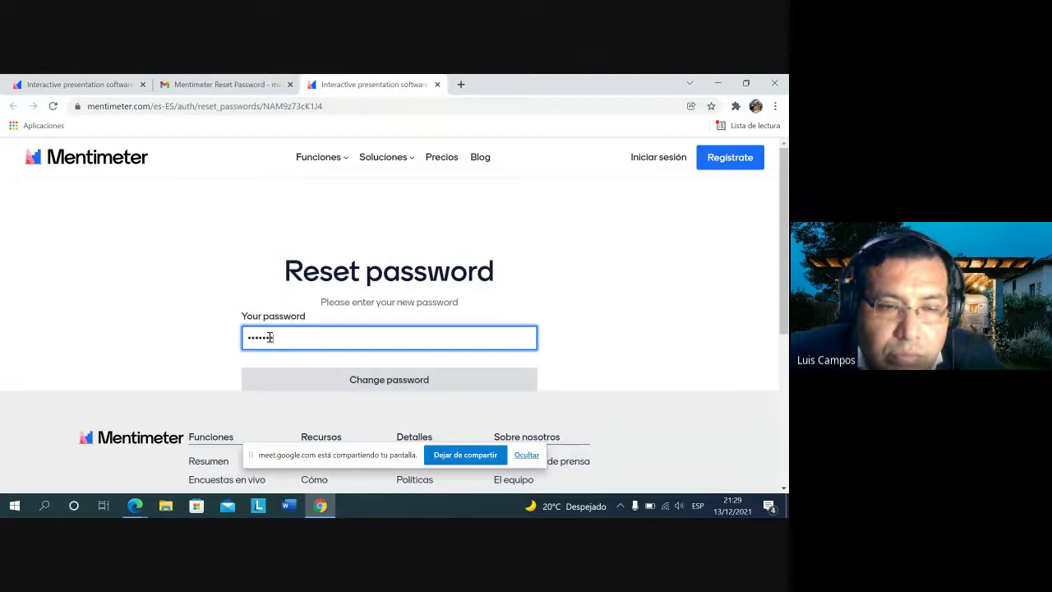
{"action": "left_click", "coordinate": [392, 379]}
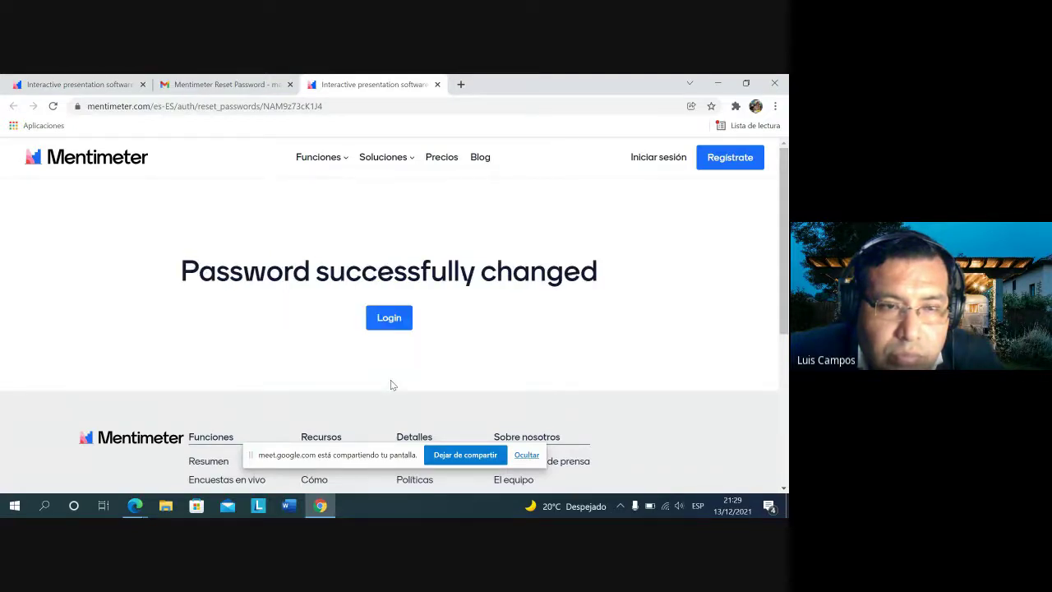
{"action": "left_click", "coordinate": [389, 319]}
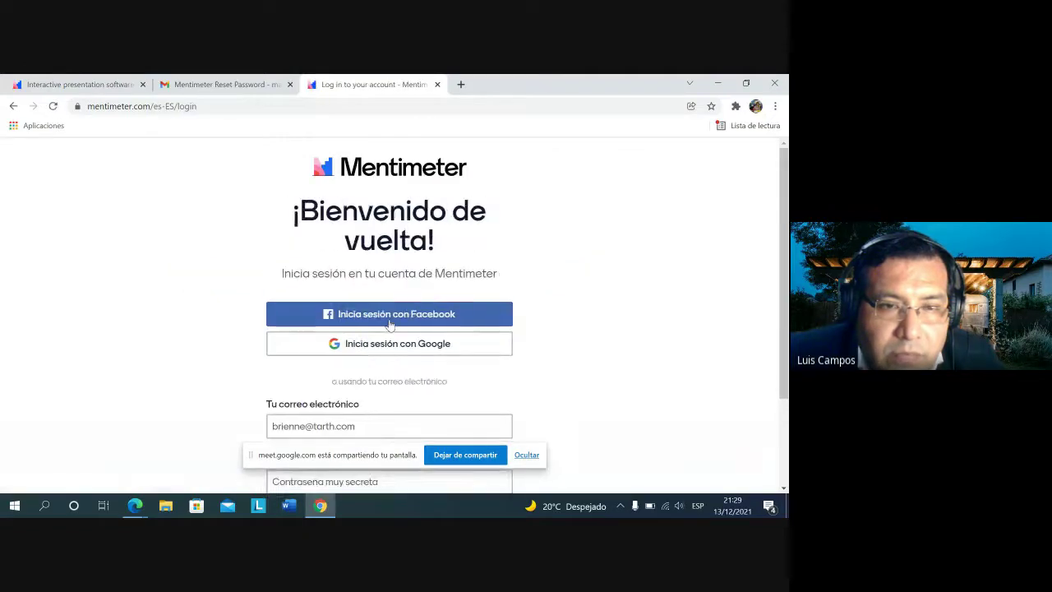
- Log in with the participant's saved email address and the new password
{"action": "scroll", "coordinate": [389, 324], "scroll_direction": "down", "scroll_amount": 3}
{"action": "left_click", "coordinate": [333, 314]}
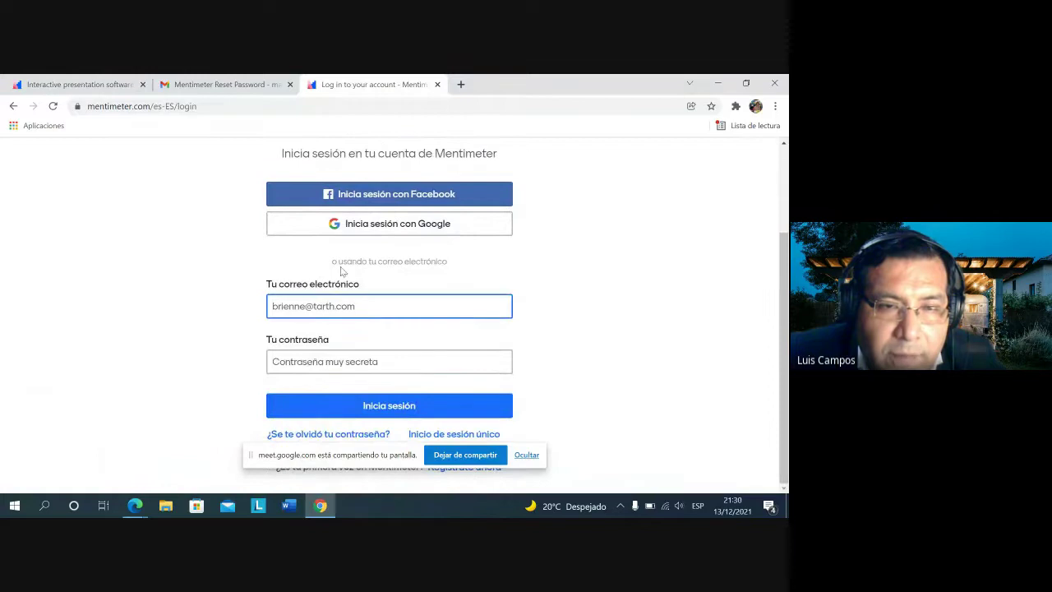
{"action": "left_click", "coordinate": [380, 227]}
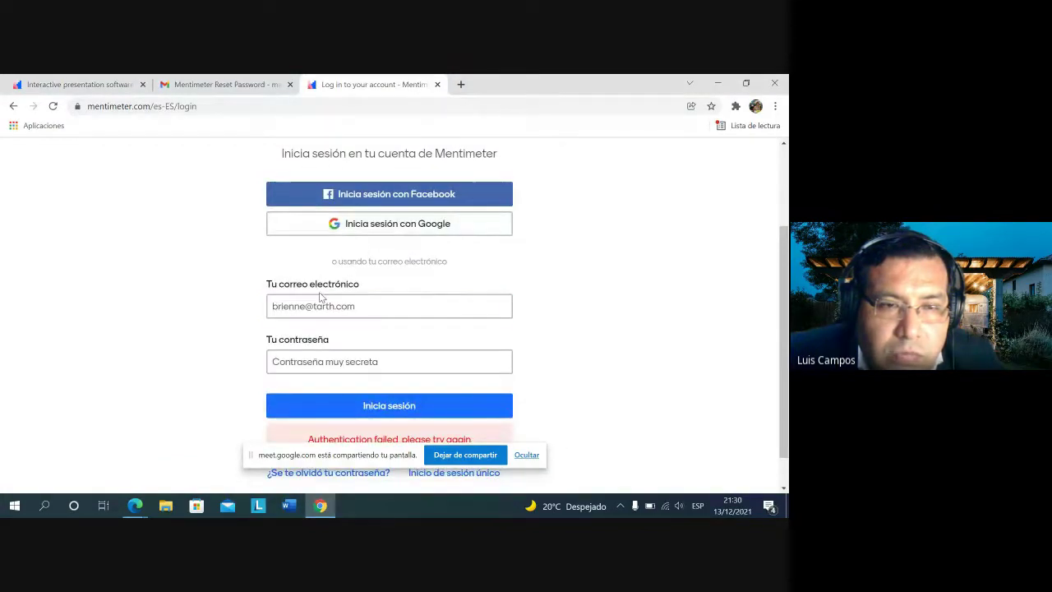
{"action": "left_click", "coordinate": [276, 305]}
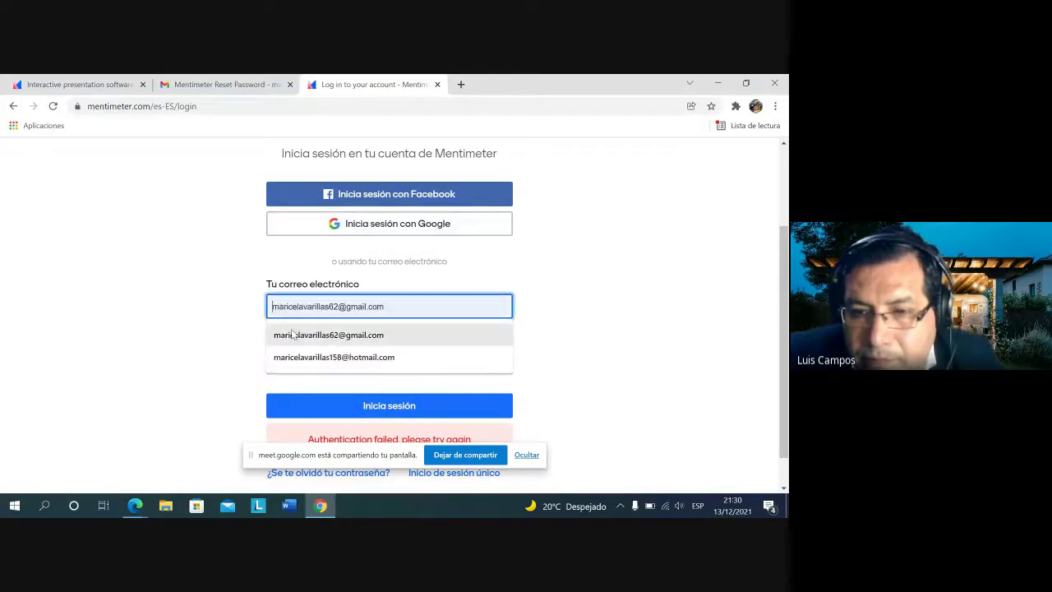
{"action": "left_click", "coordinate": [292, 334]}
{"action": "left_click", "coordinate": [302, 364]}
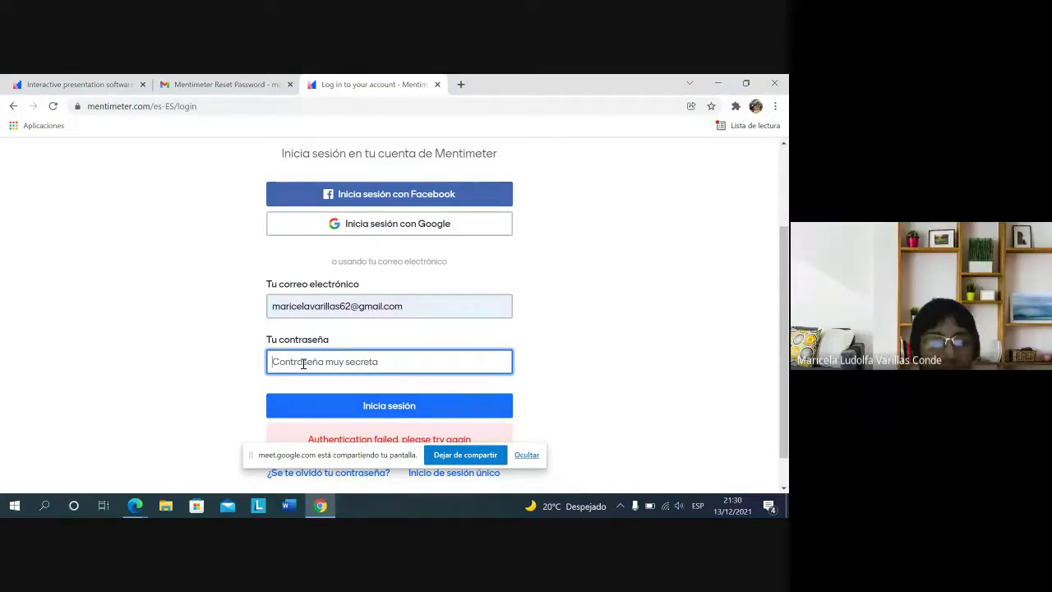
{"action": "type", "text": "***"}
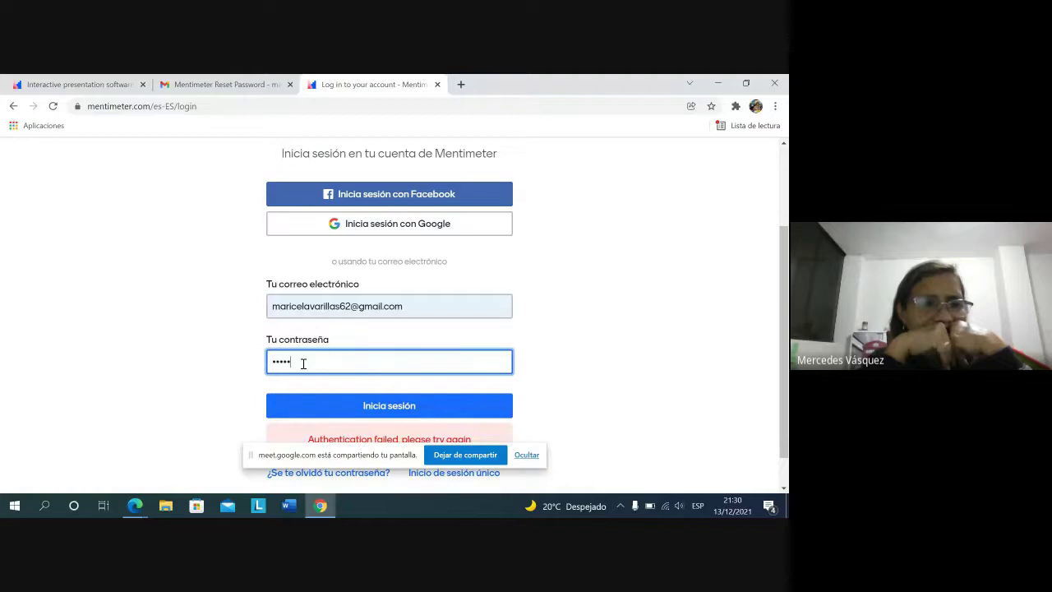
{"action": "type", "text": "*****"}
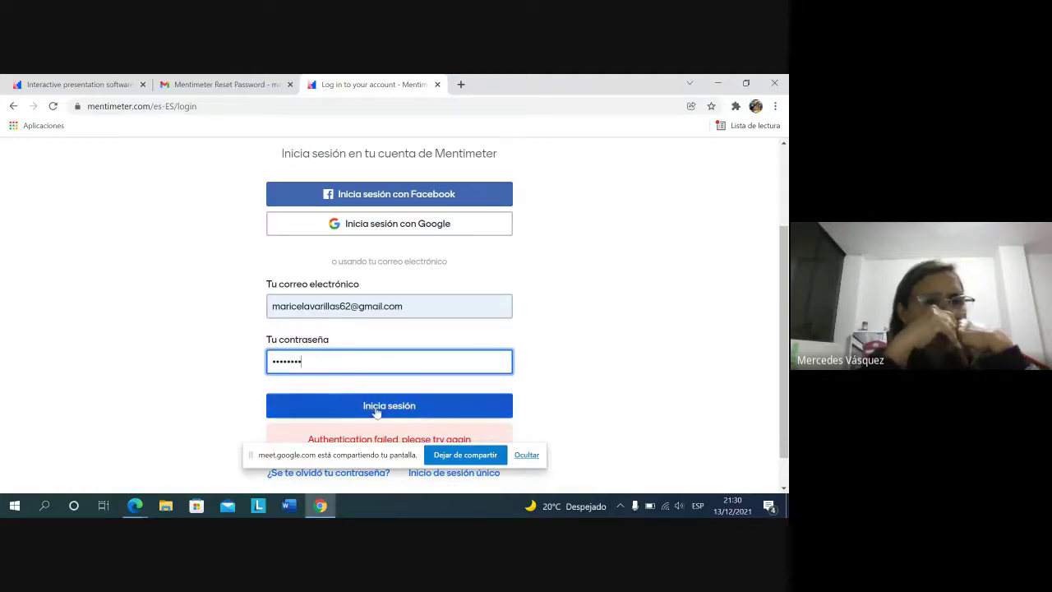
{"action": "left_click", "coordinate": [378, 405]}
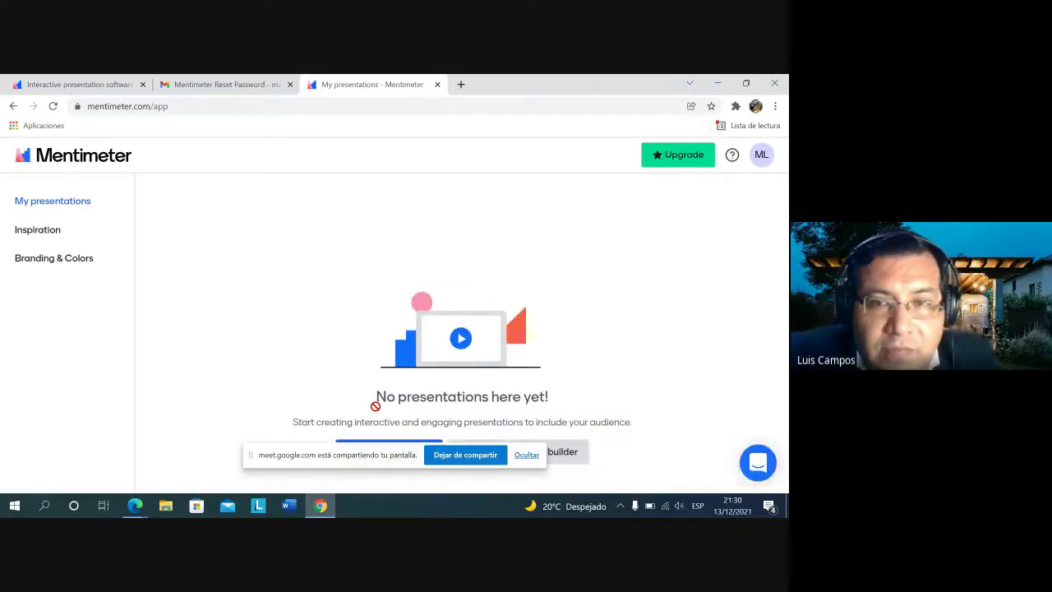
- End the Google Meet screen share with 'Dejar de compartir'
{"action": "left_click", "coordinate": [458, 455]}
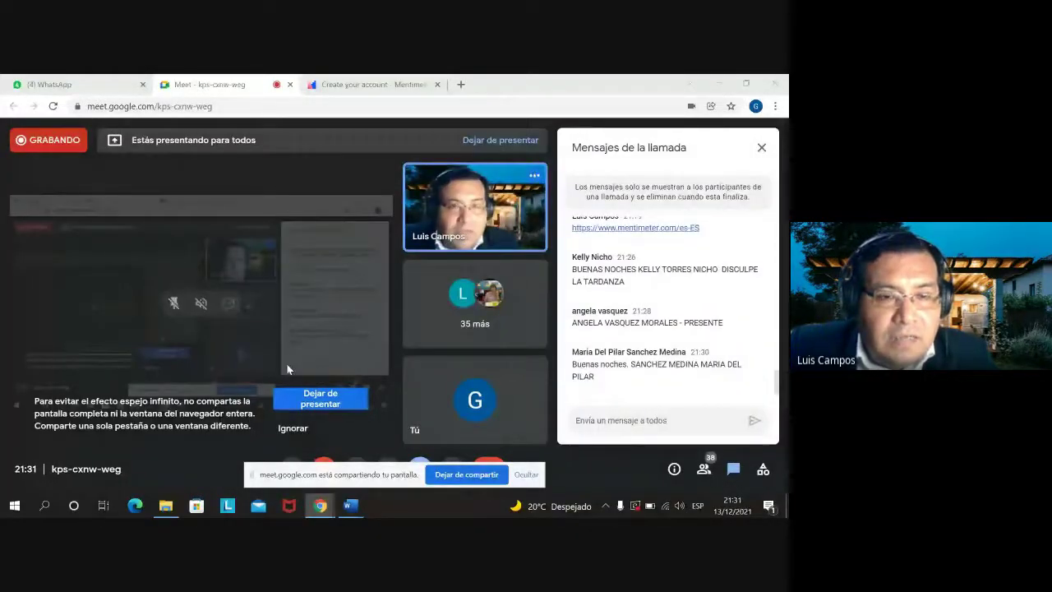
- Switch to the 'Crea una cuenta gratuita' signup tab and accept the cookie notice
{"action": "left_click", "coordinate": [342, 86]}
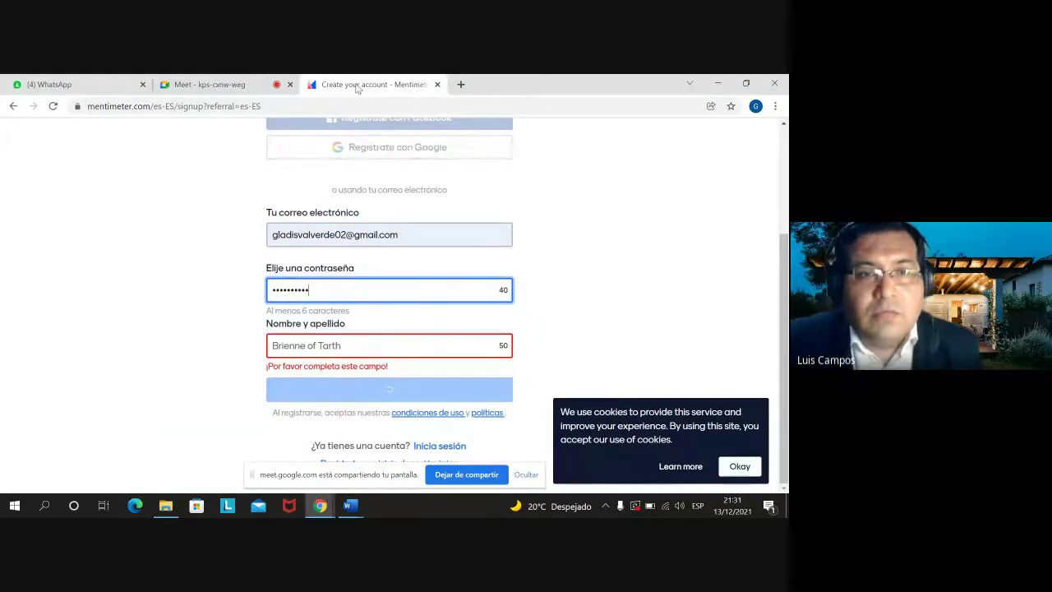
{"action": "scroll", "coordinate": [376, 146], "scroll_direction": "up", "scroll_amount": 2}
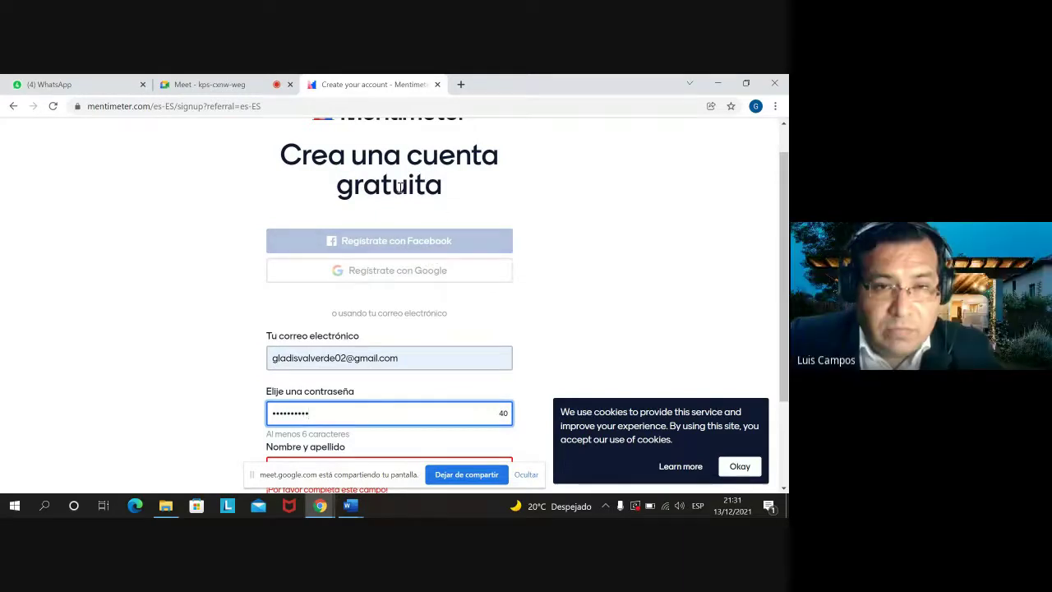
{"action": "scroll", "coordinate": [400, 187], "scroll_direction": "up", "scroll_amount": 1}
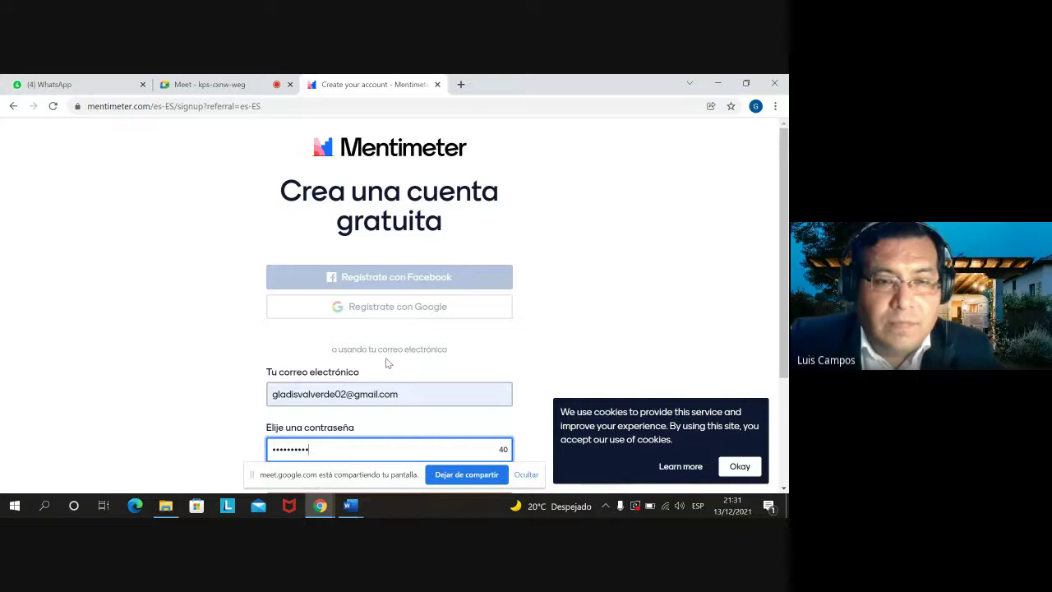
{"action": "scroll", "coordinate": [385, 359], "scroll_direction": "down", "scroll_amount": 1}
{"action": "scroll", "coordinate": [374, 337], "scroll_direction": "up", "scroll_amount": 1}
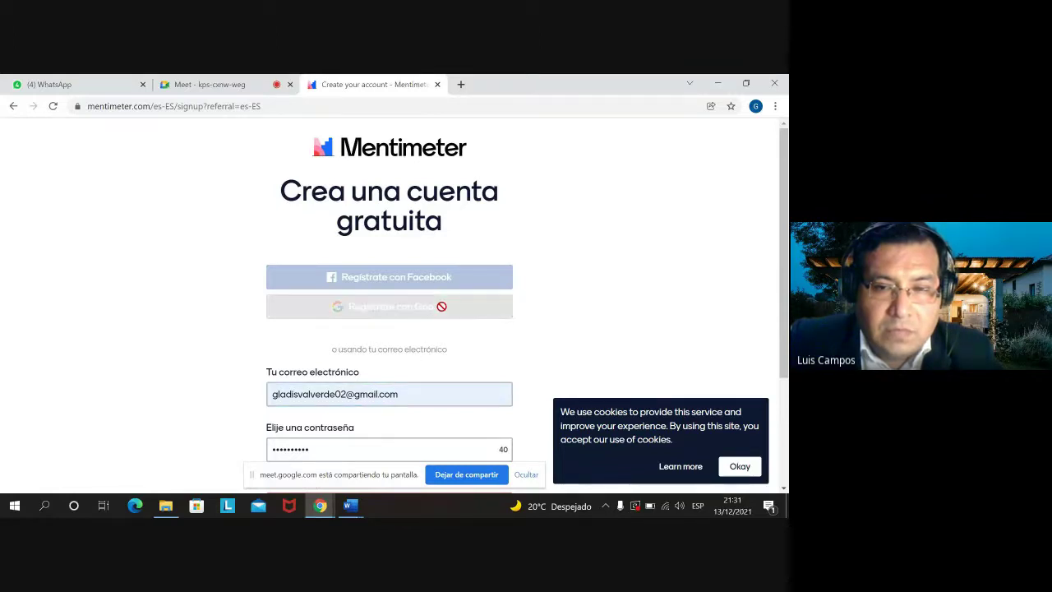
{"action": "left_click", "coordinate": [740, 468]}
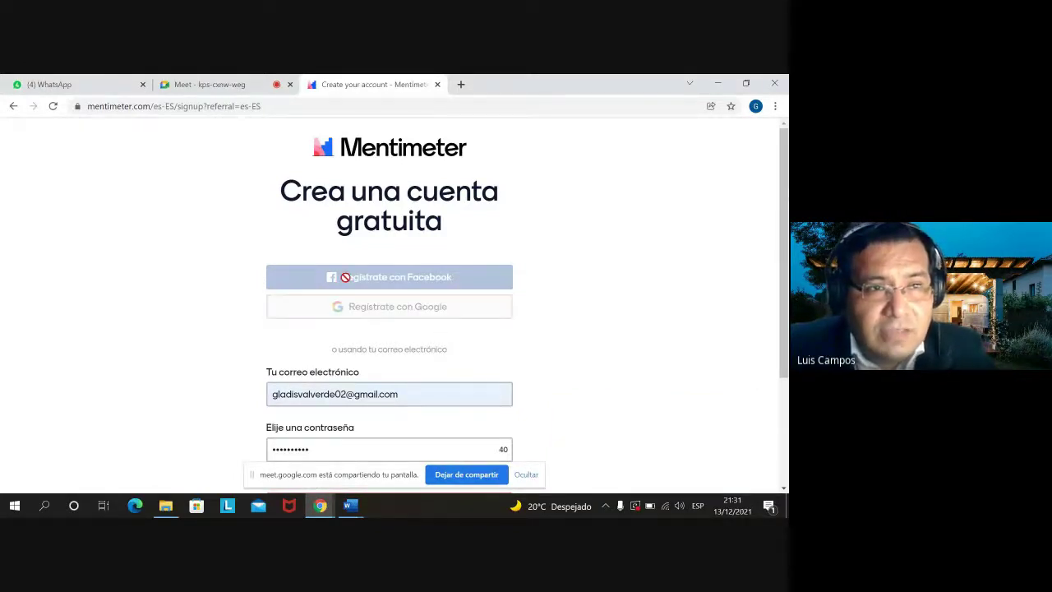
- Reload the signup page and register with 'Regístrate con Google' using the participant's Google account
{"action": "left_click", "coordinate": [53, 107]}
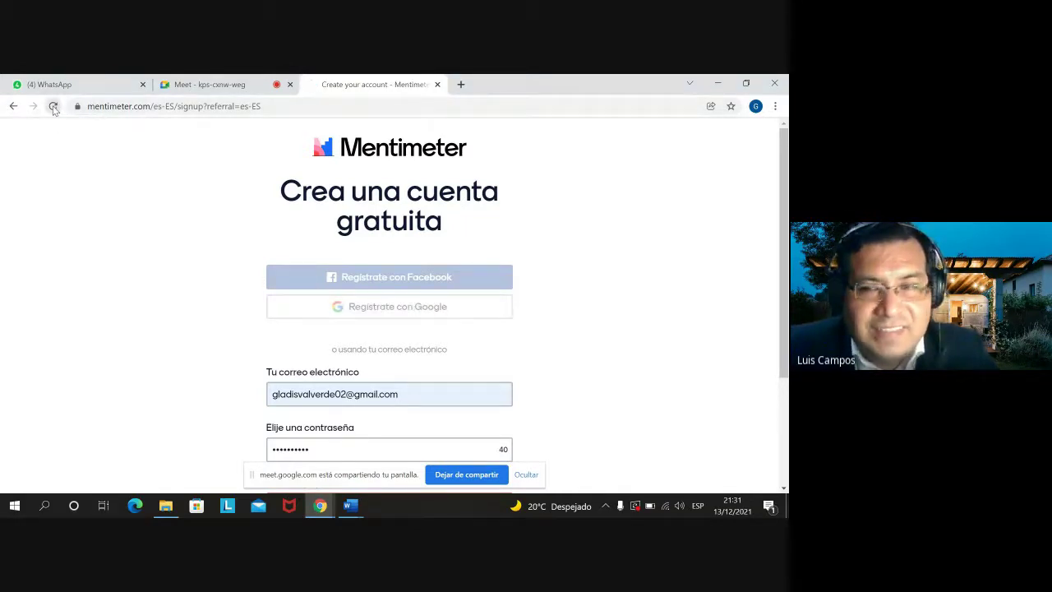
{"action": "left_click", "coordinate": [417, 309]}
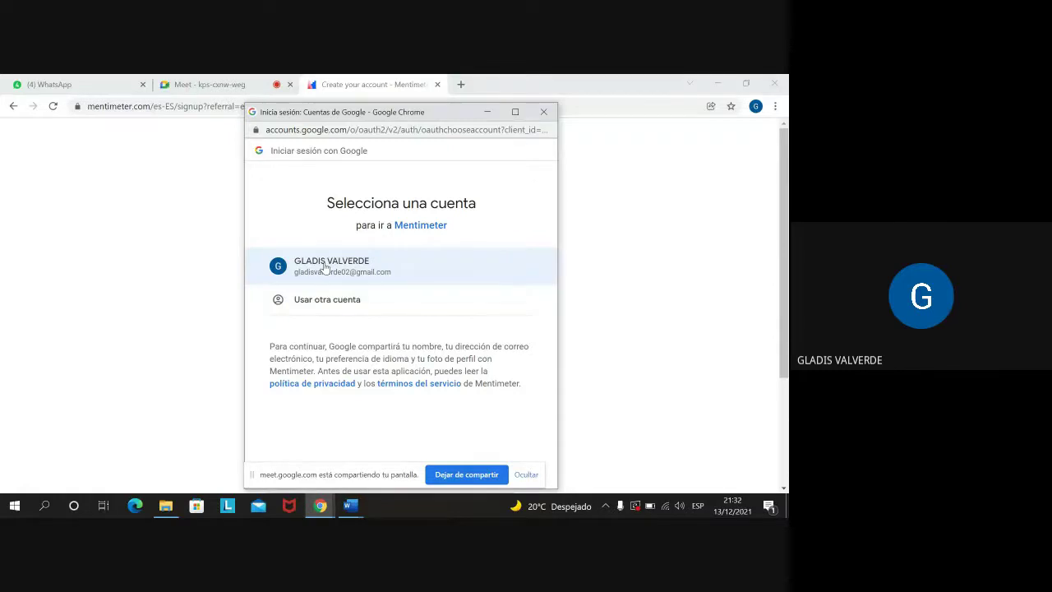
{"action": "left_click", "coordinate": [325, 267]}
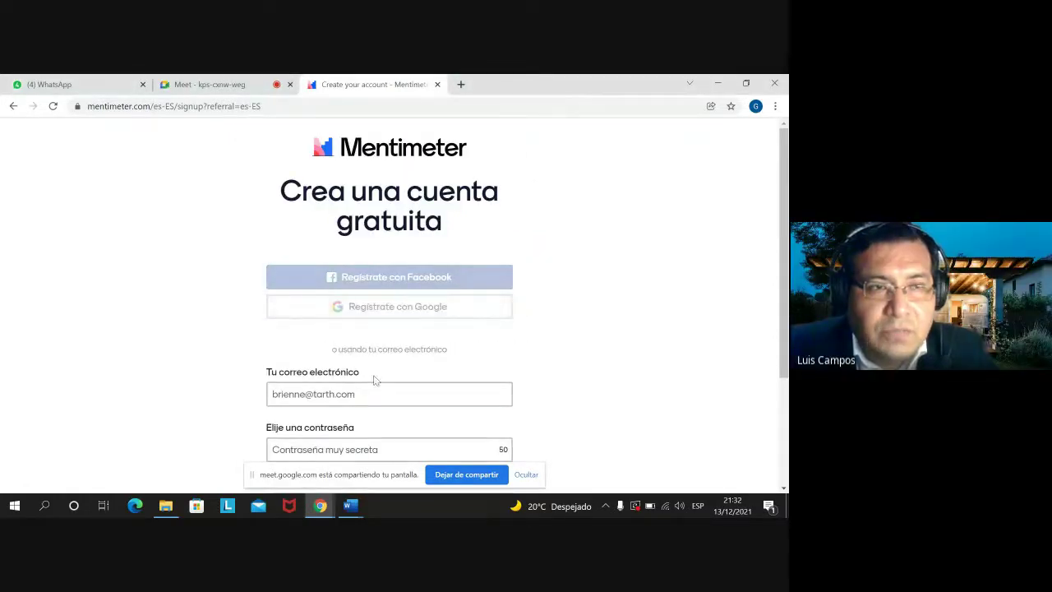
{"action": "left_click", "coordinate": [377, 389]}
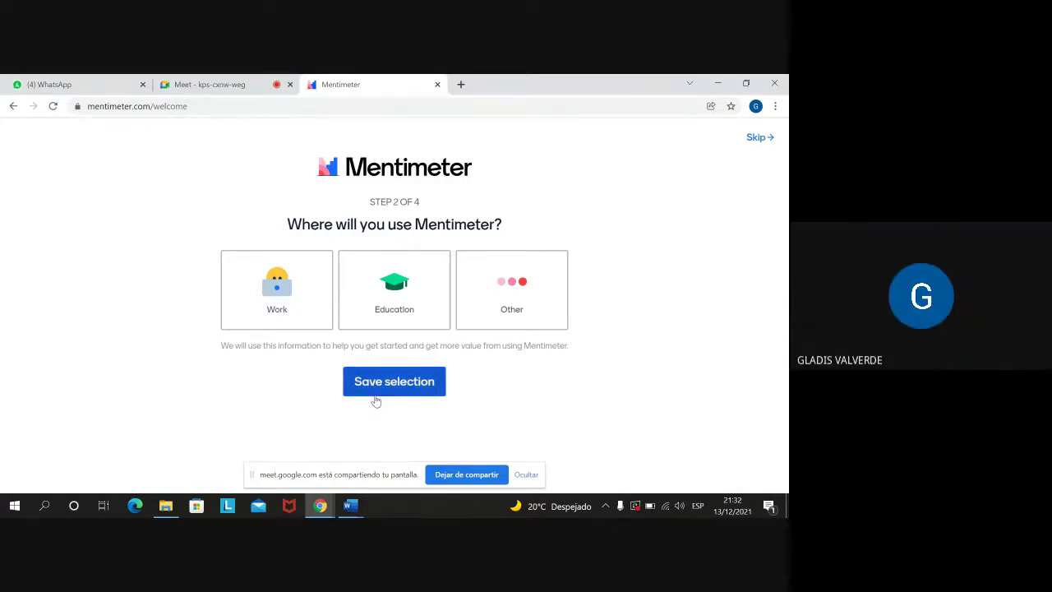
- Answer onboarding with Education, Teacher (K12), and 'Training or educating' as the main goal
{"action": "left_click", "coordinate": [304, 319]}
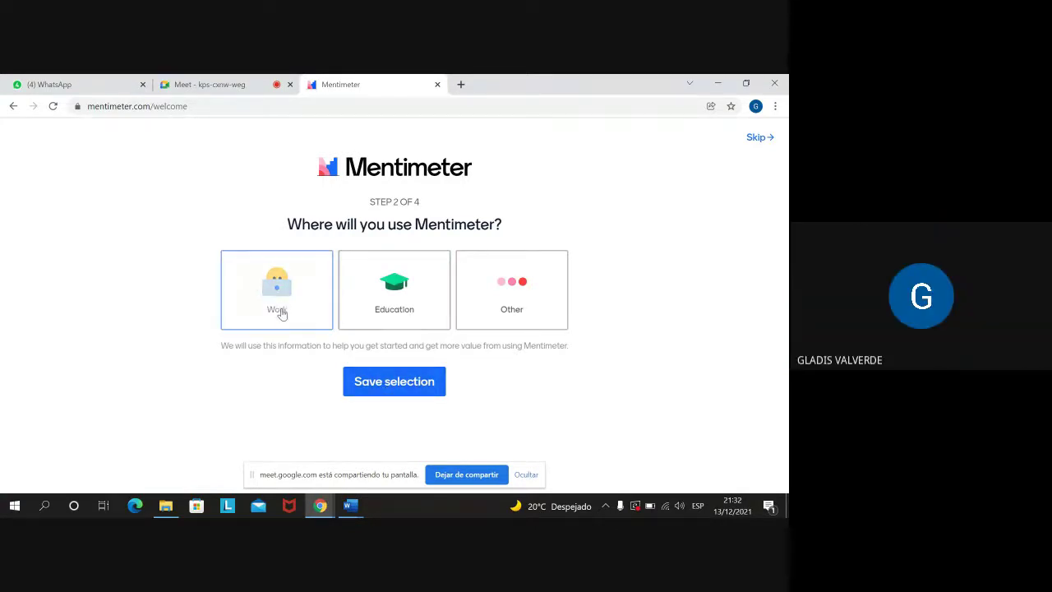
{"action": "left_click", "coordinate": [395, 317]}
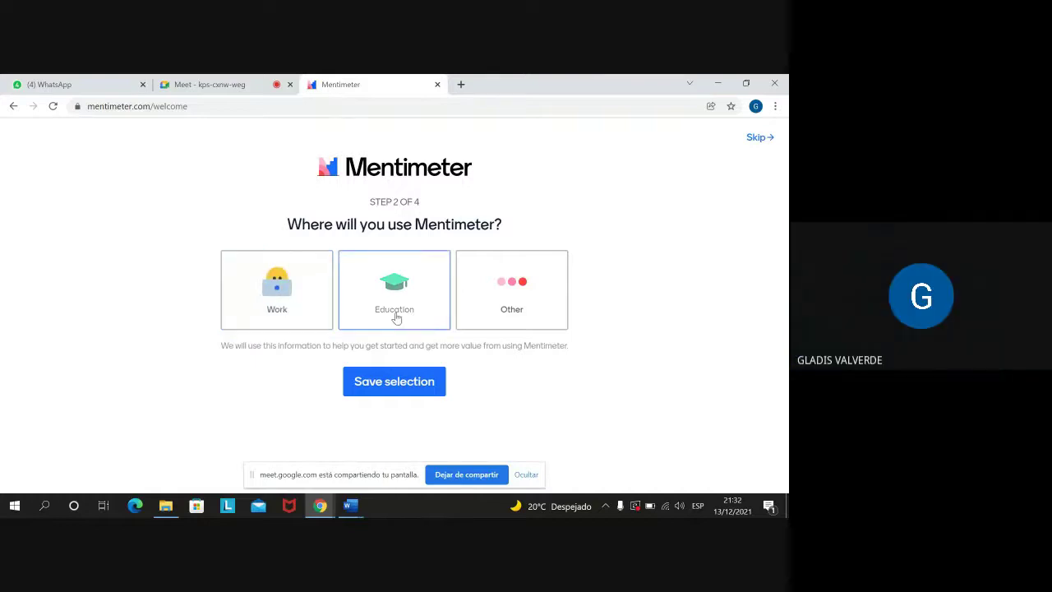
{"action": "left_click", "coordinate": [398, 316]}
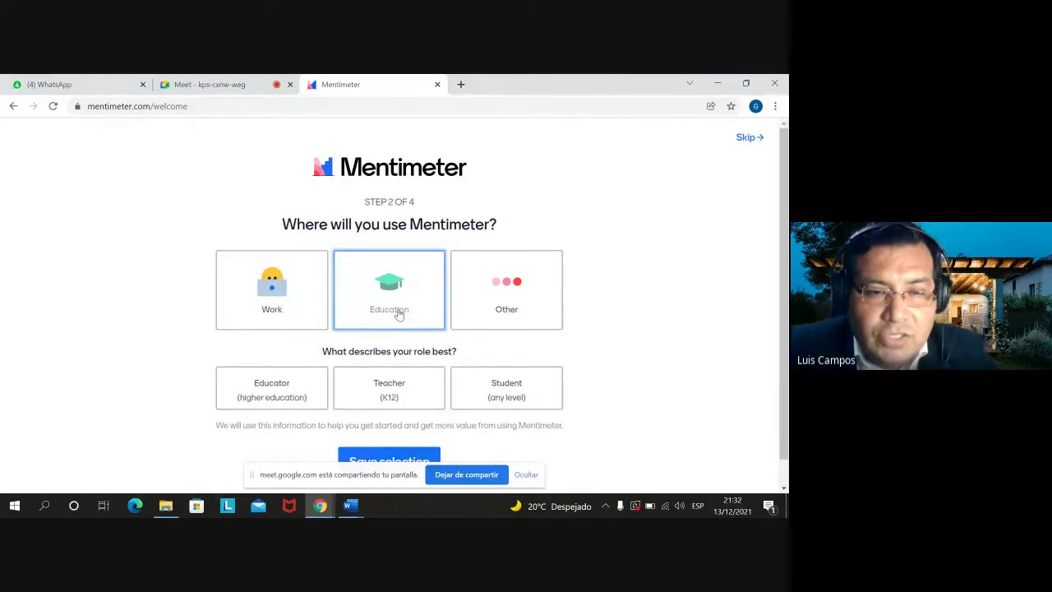
{"action": "left_click", "coordinate": [391, 396]}
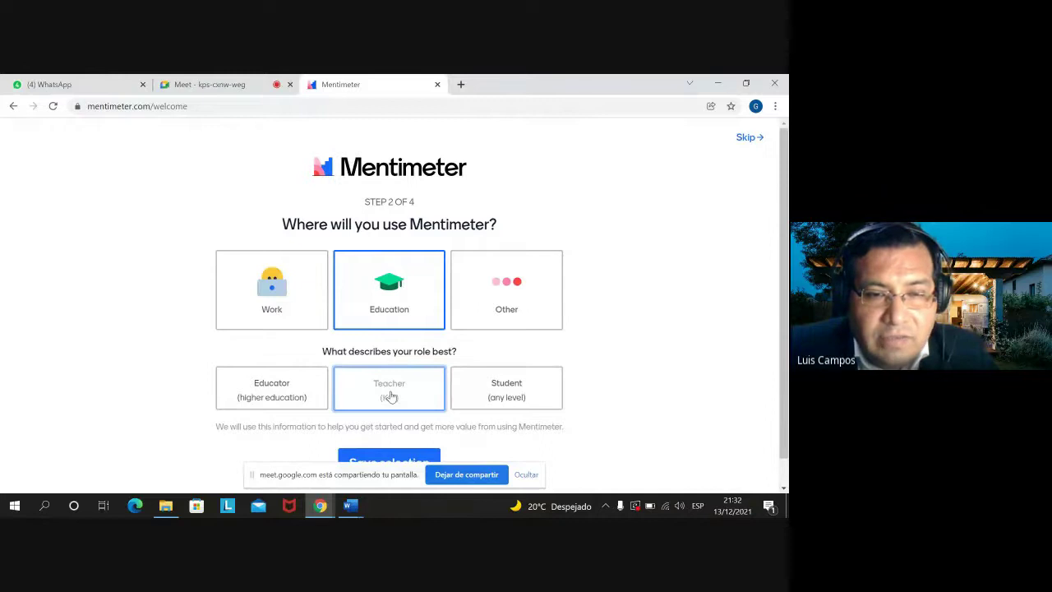
{"action": "scroll", "coordinate": [391, 396], "scroll_direction": "down", "scroll_amount": 1}
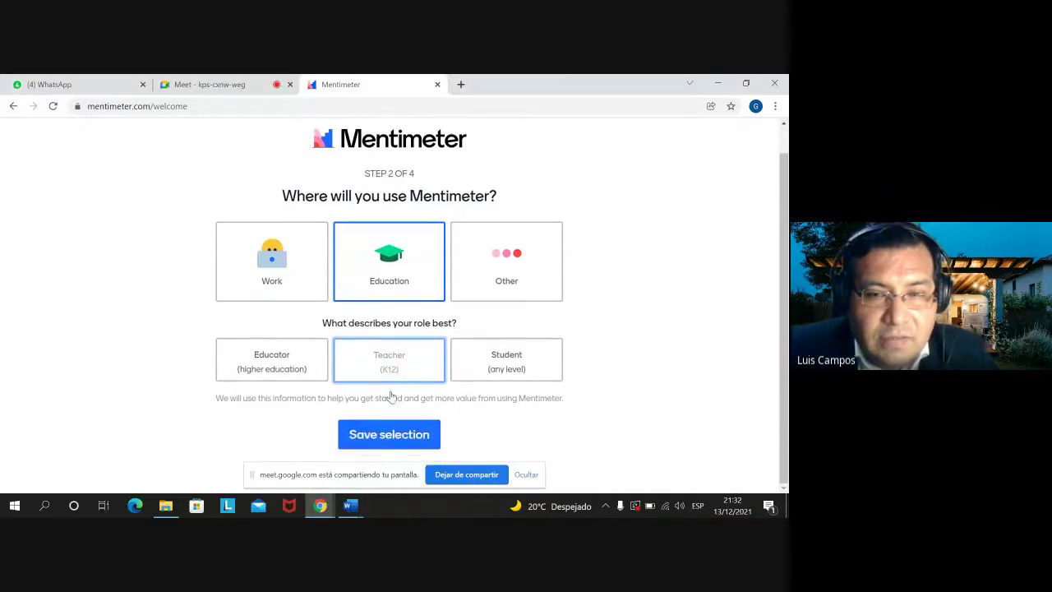
{"action": "left_click", "coordinate": [398, 439]}
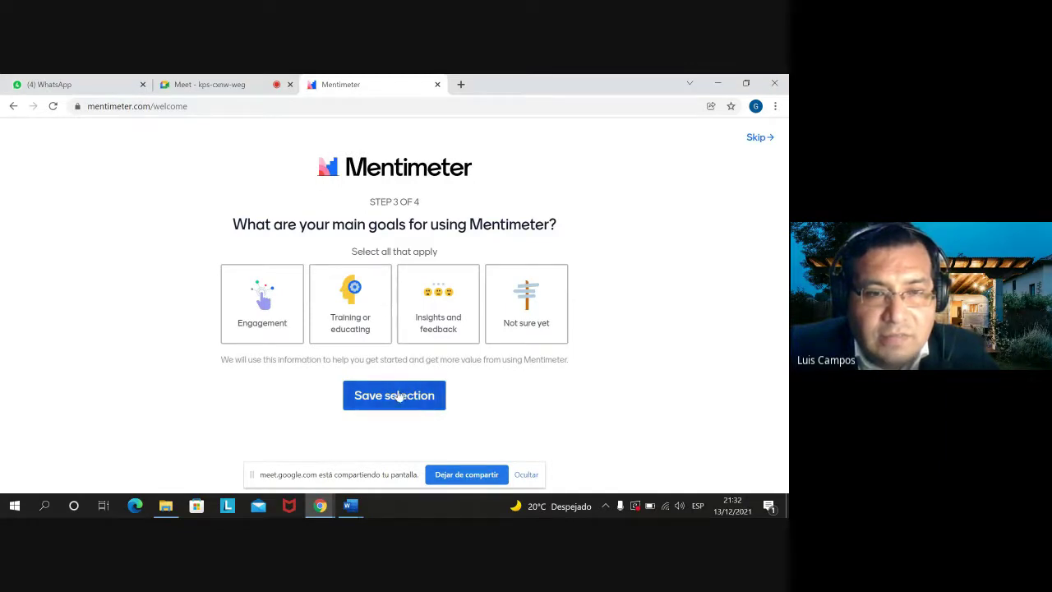
{"action": "left_click", "coordinate": [349, 329]}
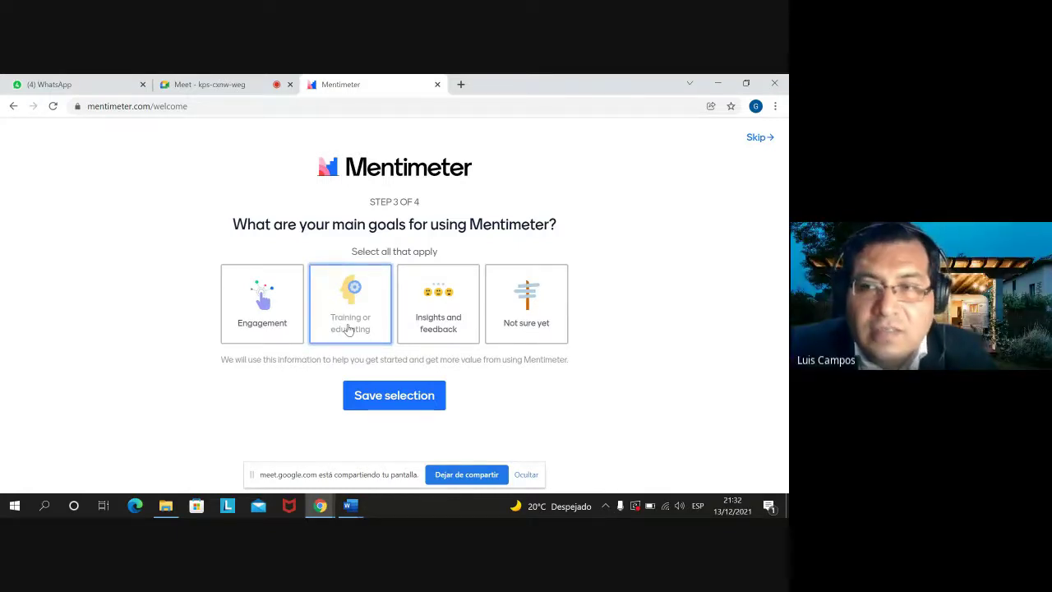
{"action": "left_click", "coordinate": [383, 402]}
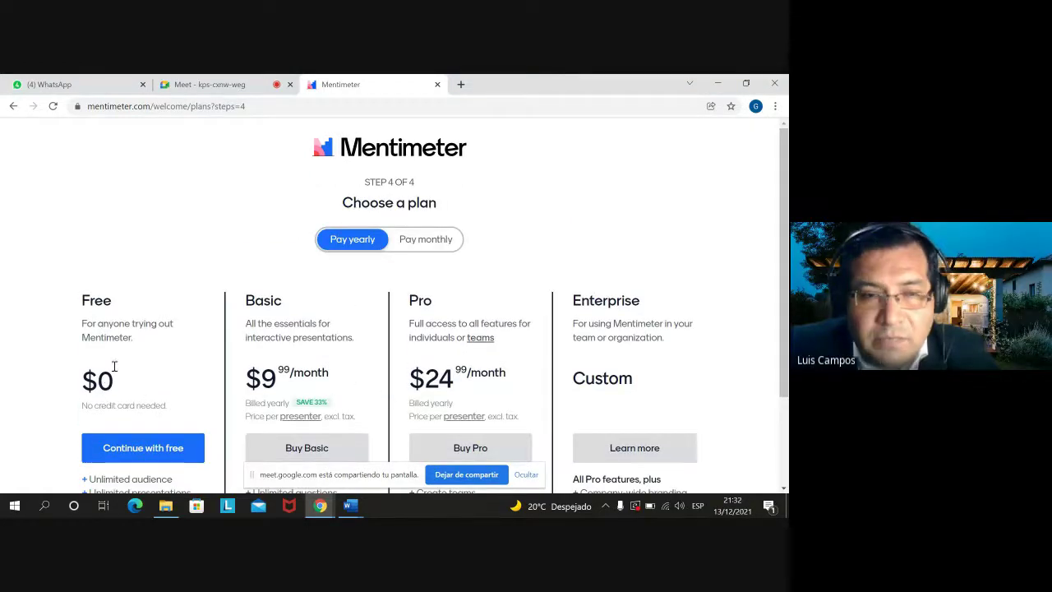
- Continue with the free plan, close the 'Let's start creating' templates, and stop screen sharing
{"action": "left_click", "coordinate": [123, 450]}
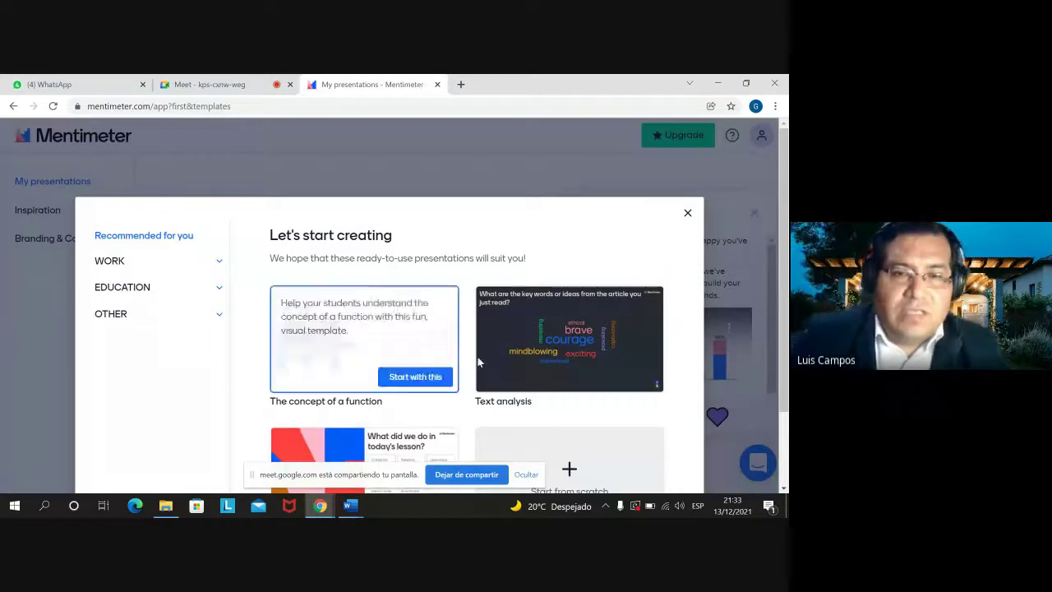
{"action": "left_click", "coordinate": [688, 215]}
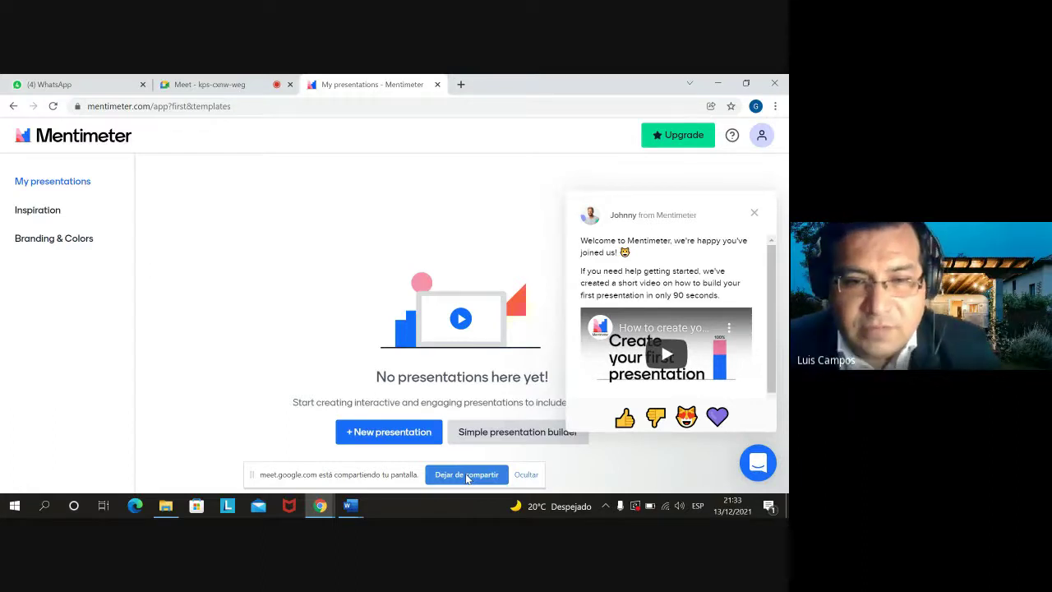
{"action": "left_click", "coordinate": [466, 475]}
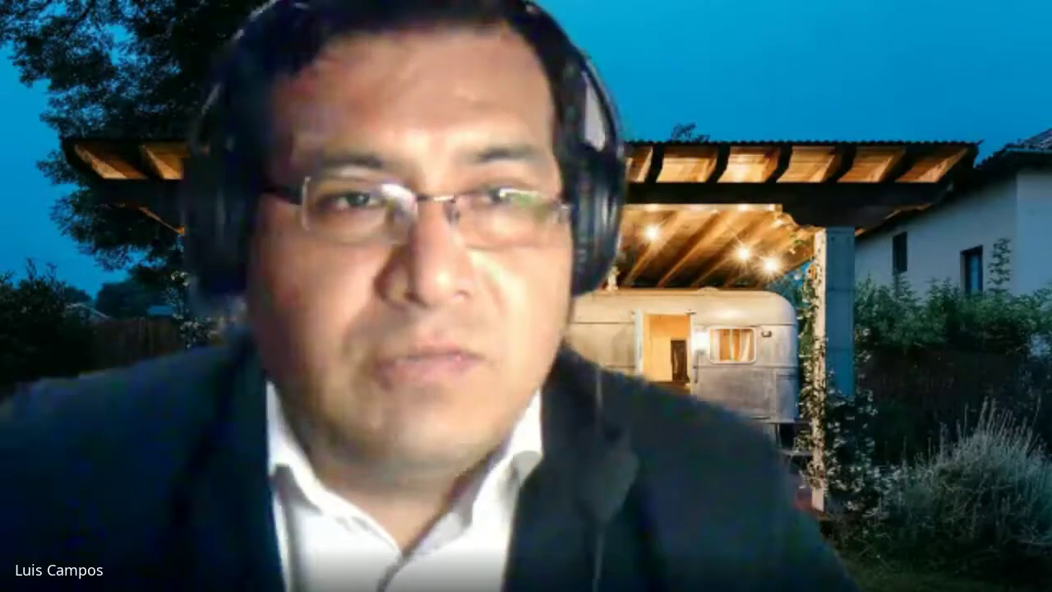
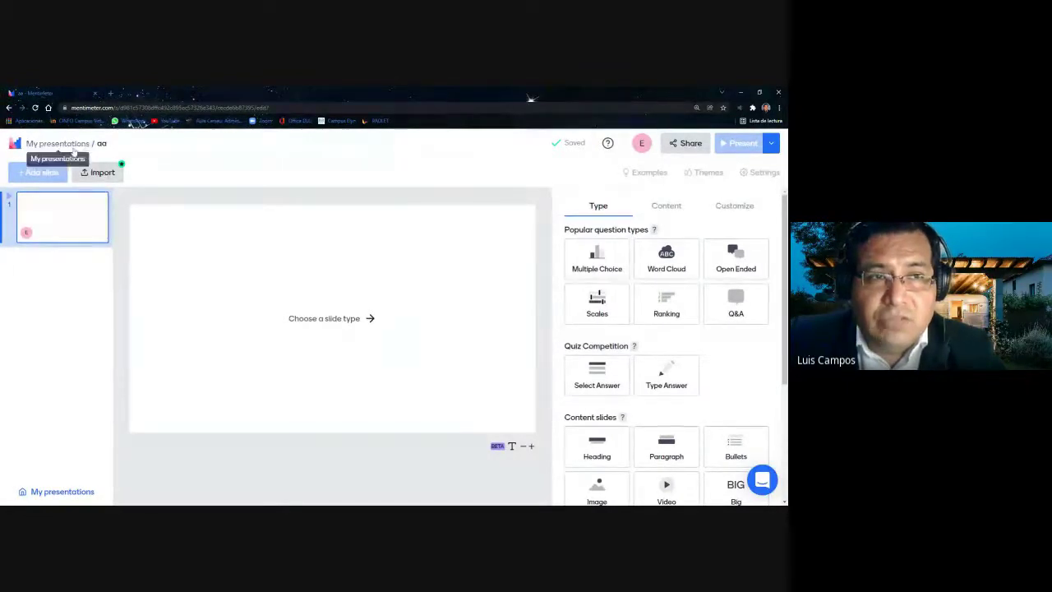
- Retitle the presentation from 'aa' to 'robotica', zooming the page in while editing and back out after
{"action": "key", "text": "ctrl+plus"}
{"action": "key", "text": "ctrl+plus"}
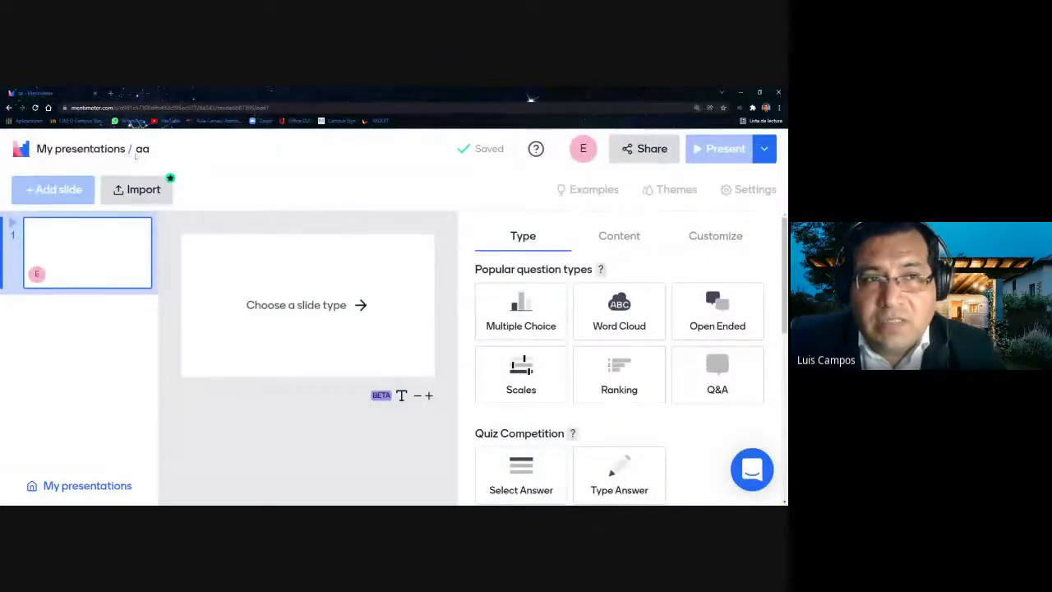
{"action": "left_click", "coordinate": [143, 150]}
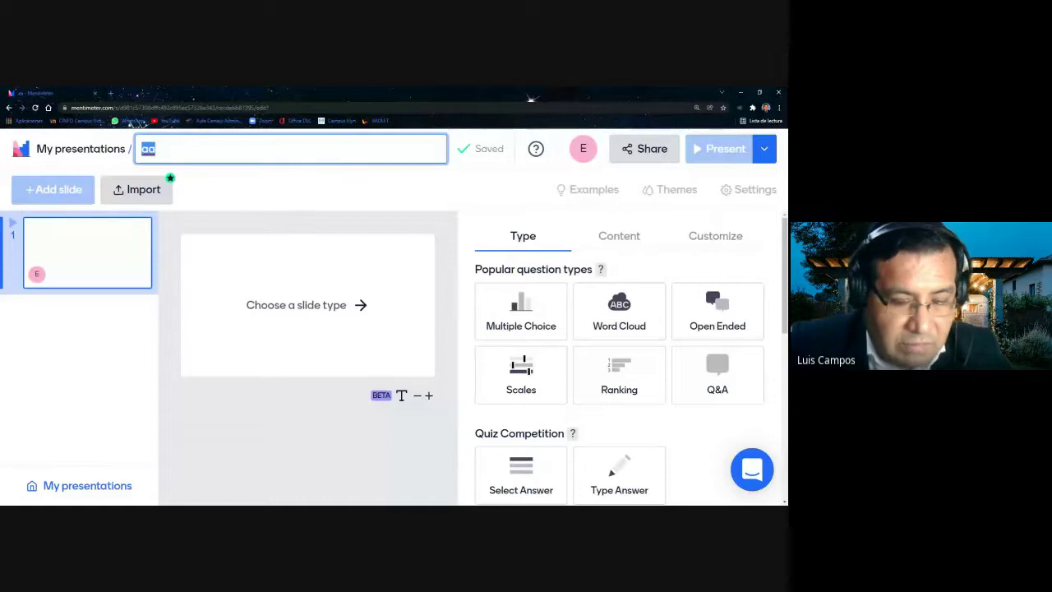
{"action": "type", "text": "robo"}
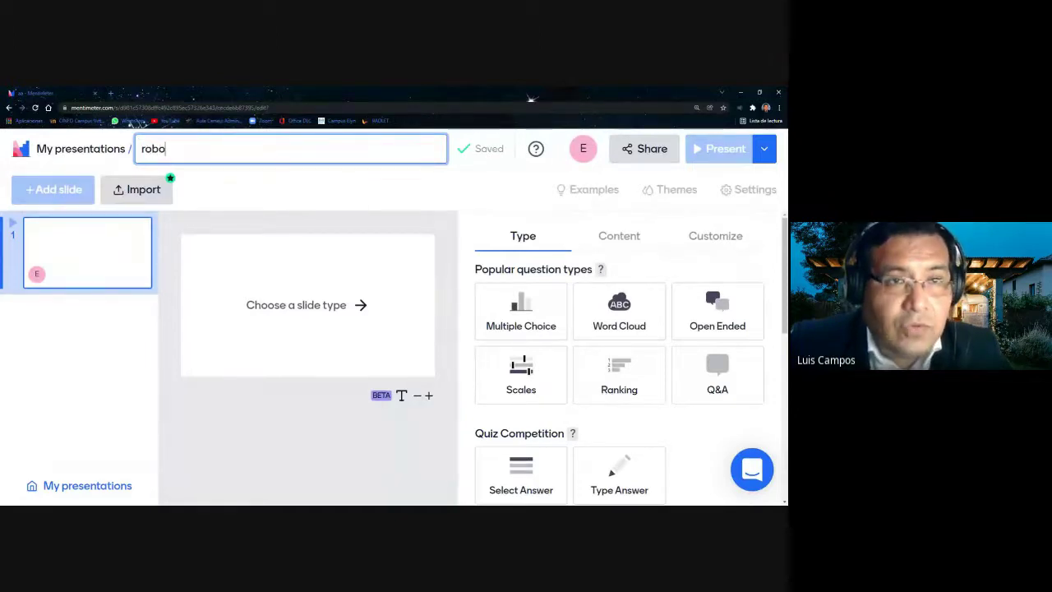
{"action": "type", "text": "tica"}
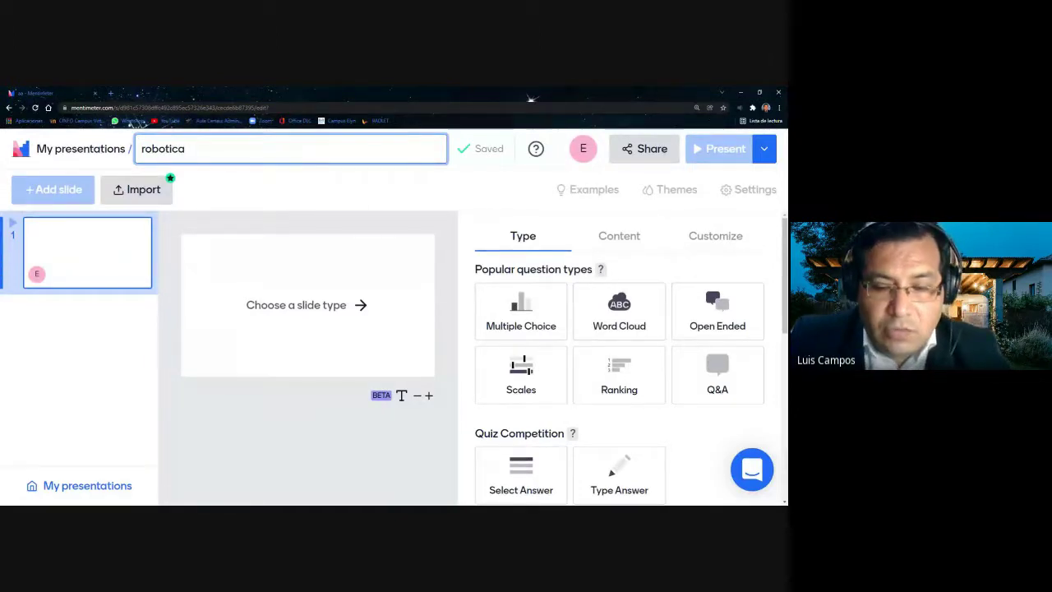
{"action": "key", "text": "Return"}
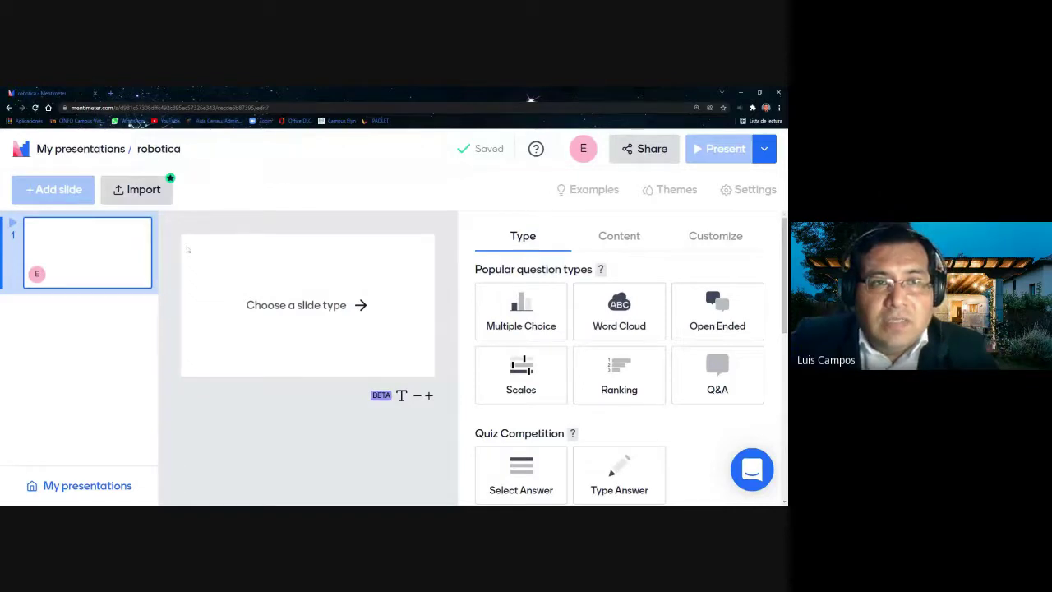
{"action": "key", "text": "ctrl+minus"}
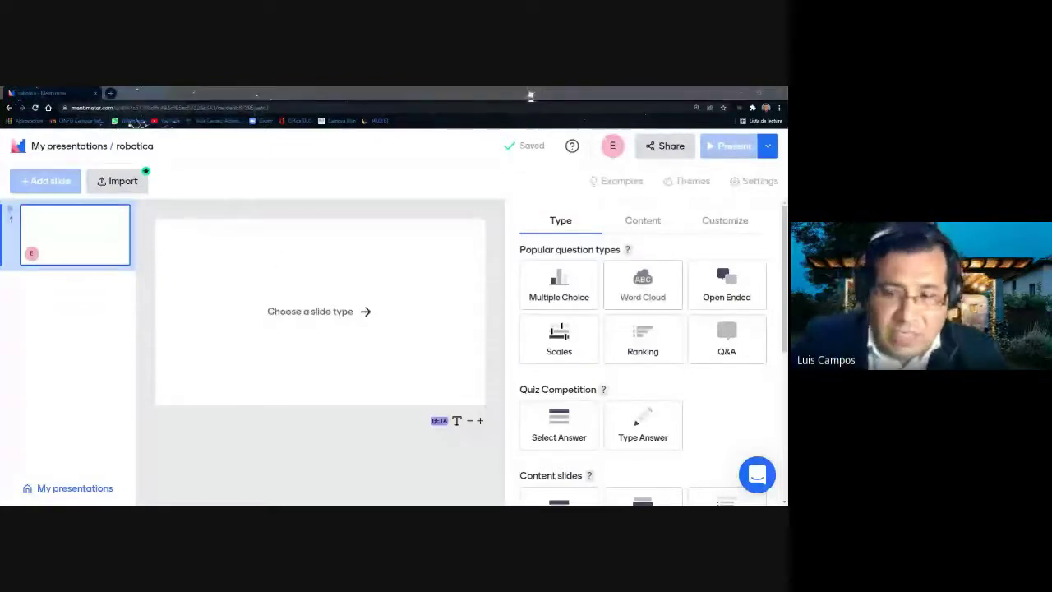
{"action": "left_click", "coordinate": [530, 97]}
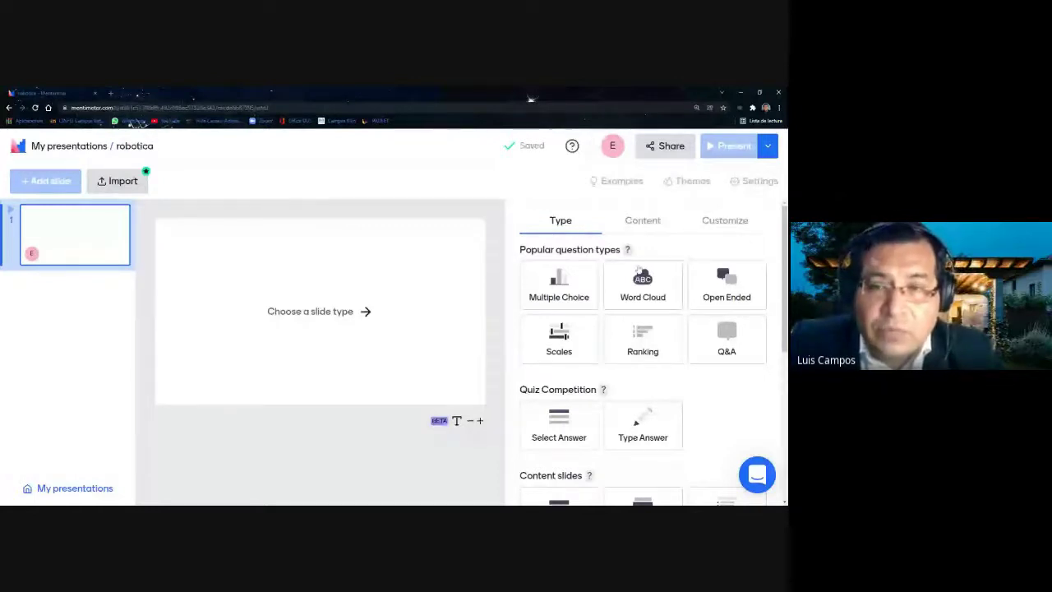
{"action": "mouse_move", "coordinate": [623, 275]}
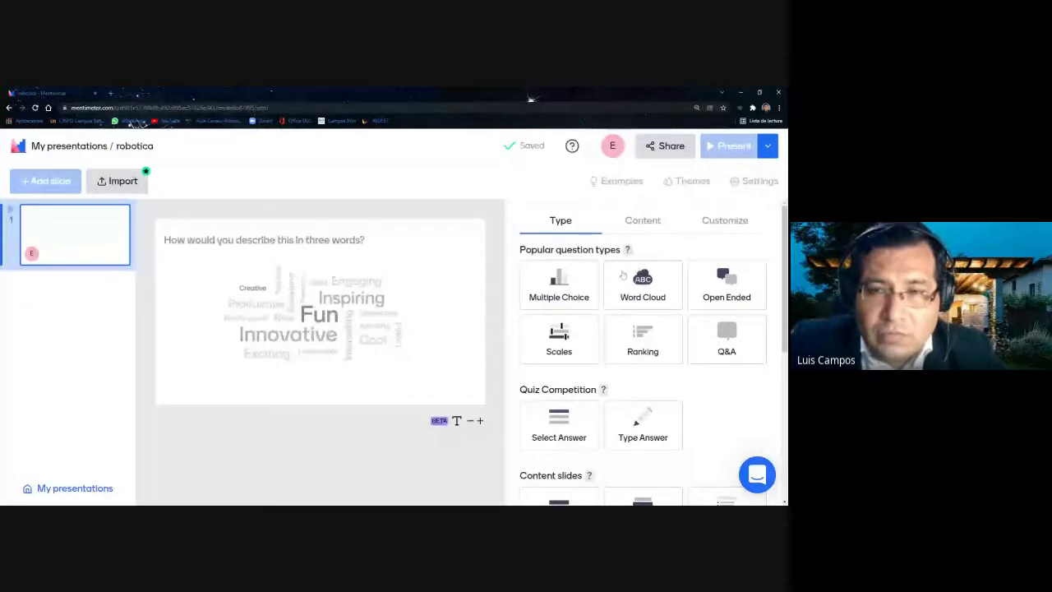
- Make the slide a Word Cloud asking '¿Qué es un robot?', correcting the accent on Qué
{"action": "left_click", "coordinate": [642, 287]}
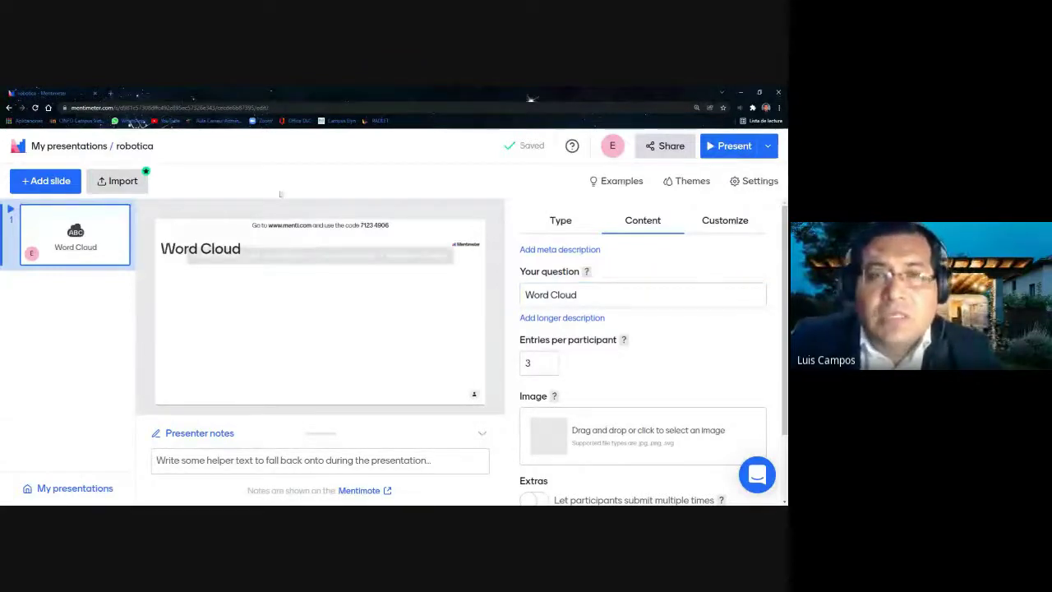
{"action": "left_click", "coordinate": [525, 294]}
{"action": "key", "text": "ctrl+a"}
{"action": "type", "text": "¿"}
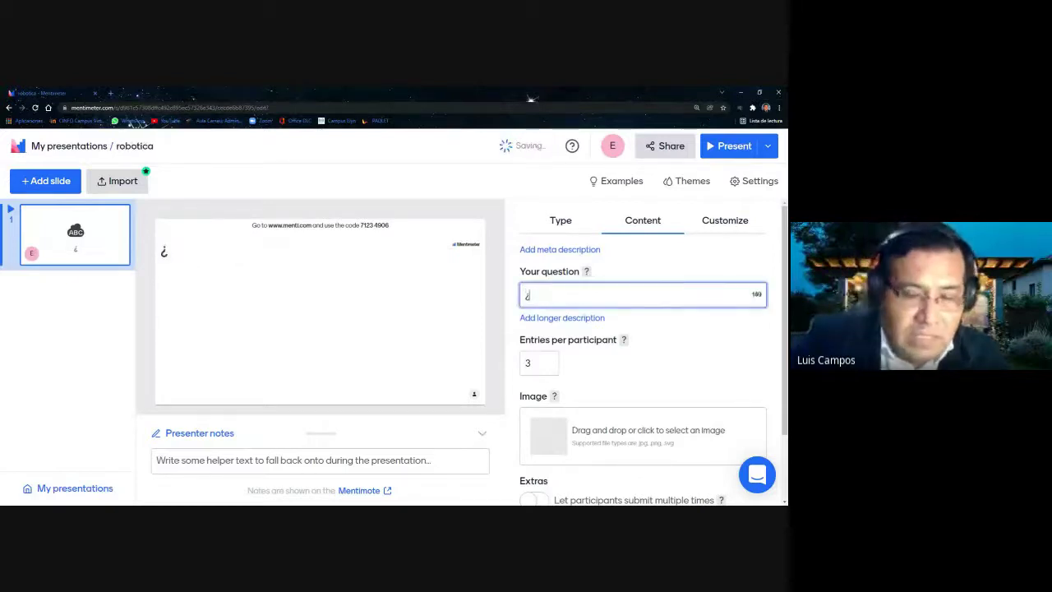
{"action": "type", "text": "Que es un"}
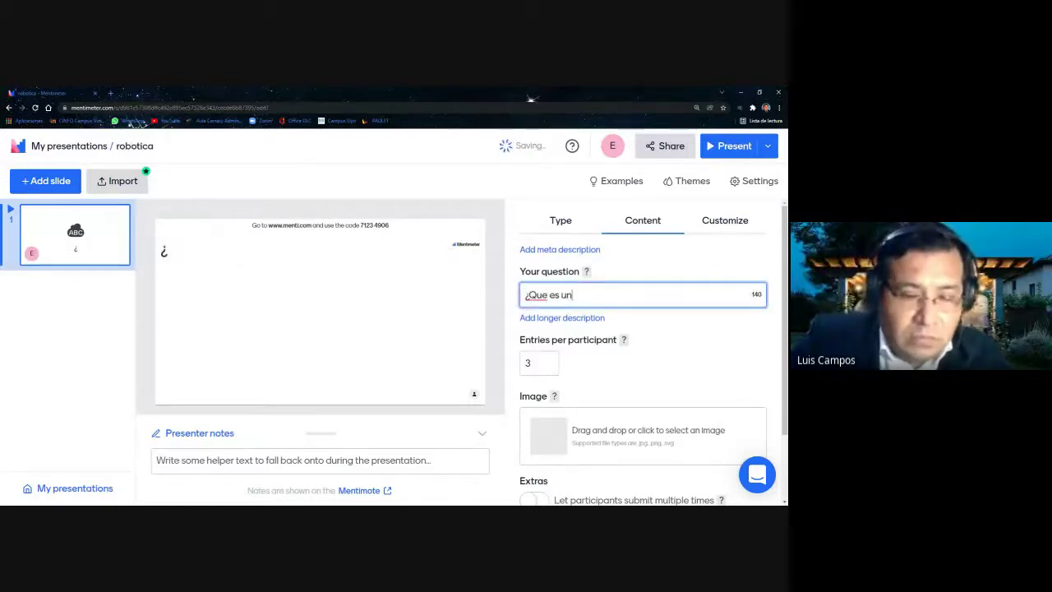
{"action": "type", "text": " robot?"}
{"action": "key", "text": "Home"}
{"action": "key", "text": "ctrl+shift+Right"}
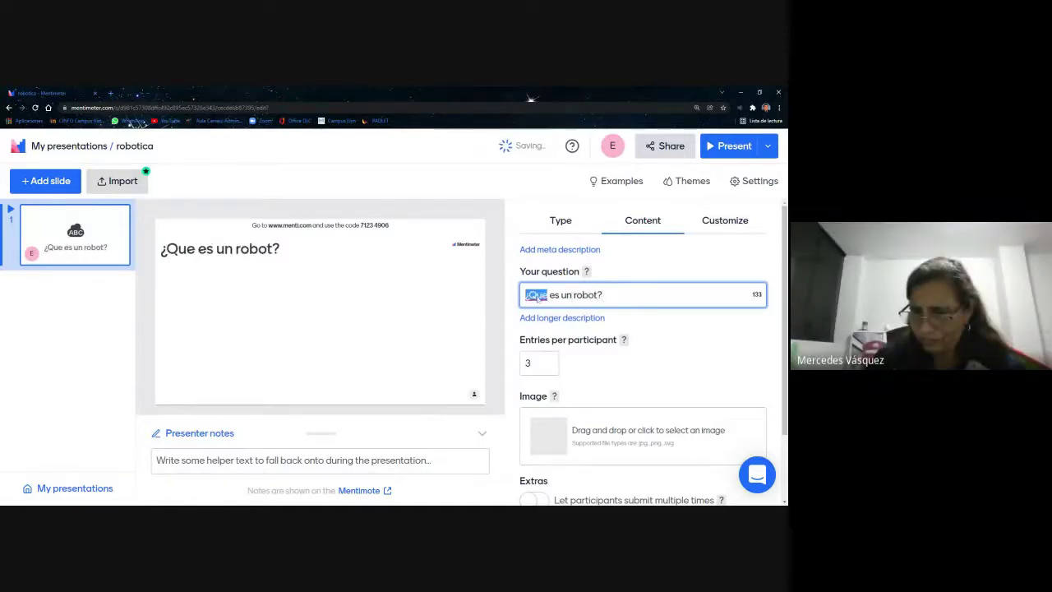
{"action": "key", "text": "Right"}
{"action": "key", "text": "BackSpace"}
{"action": "type", "text": "é"}
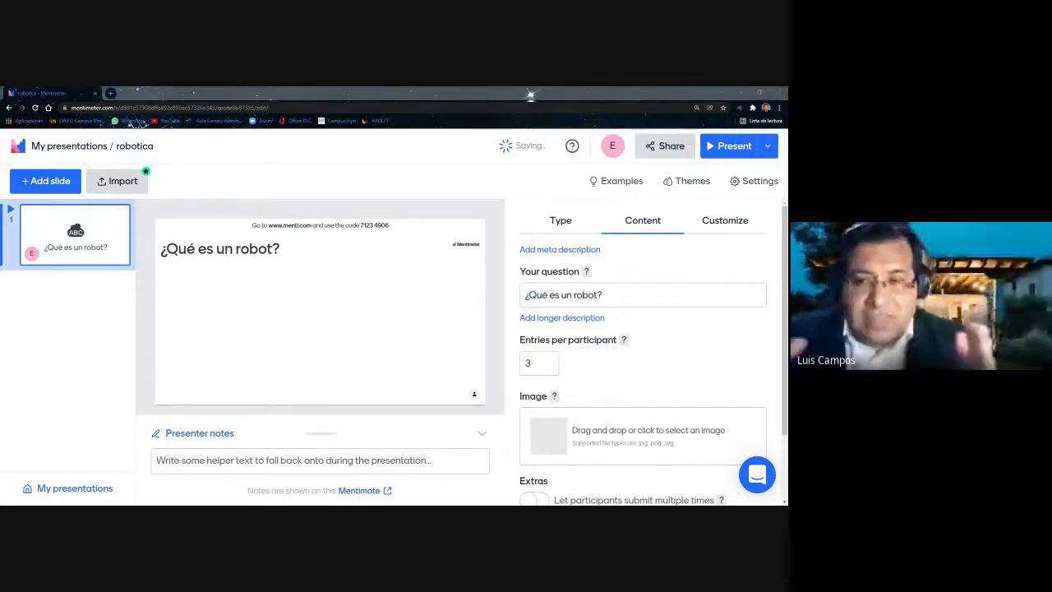
{"action": "left_click", "coordinate": [616, 295]}
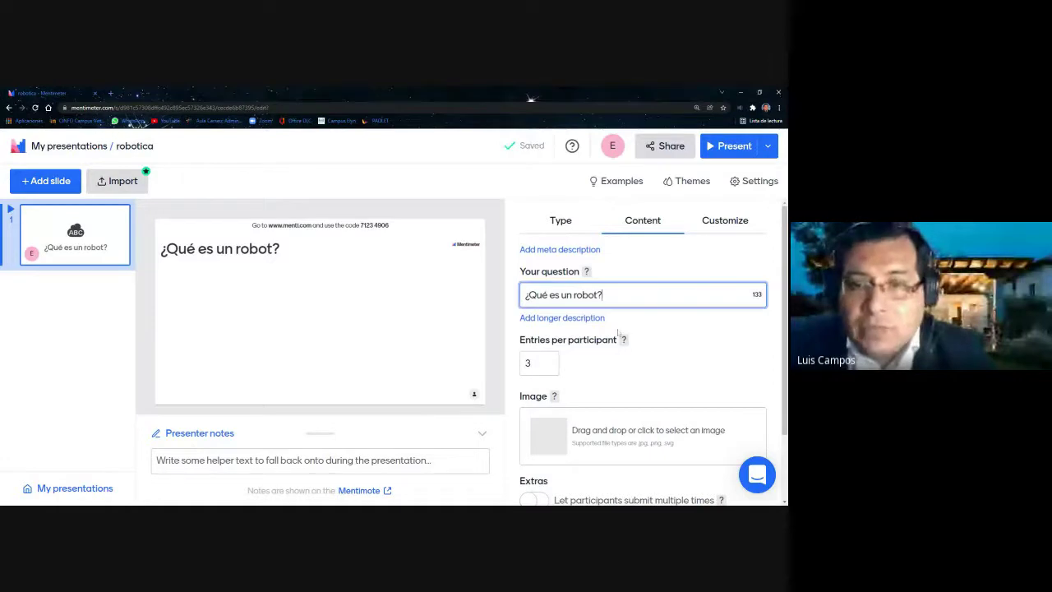
{"action": "left_click_drag", "start_coordinate": [604, 295], "coordinate": [506, 297]}
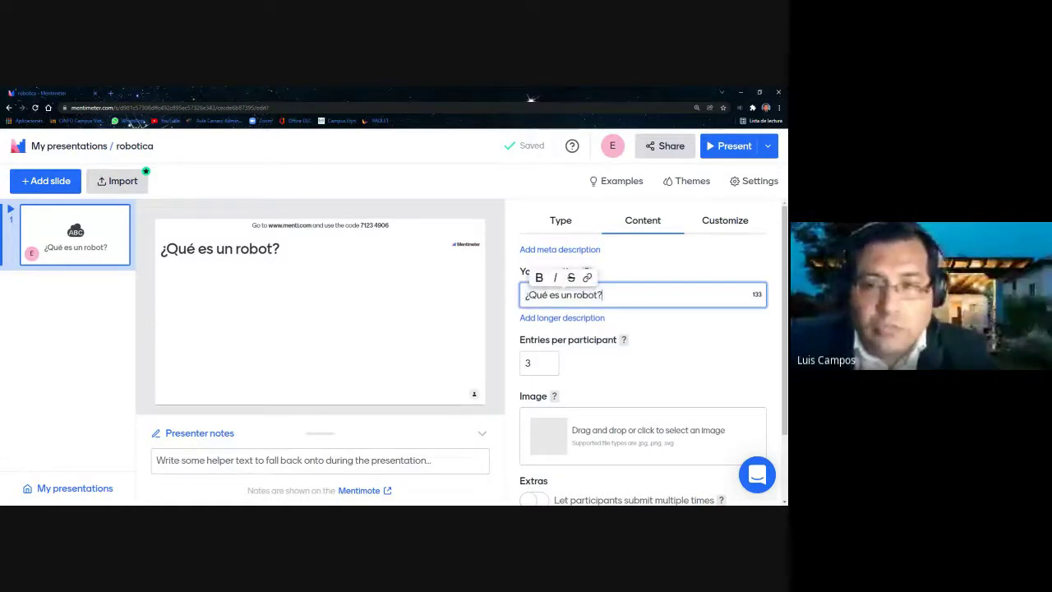
{"action": "key", "text": "ctrl+minus"}
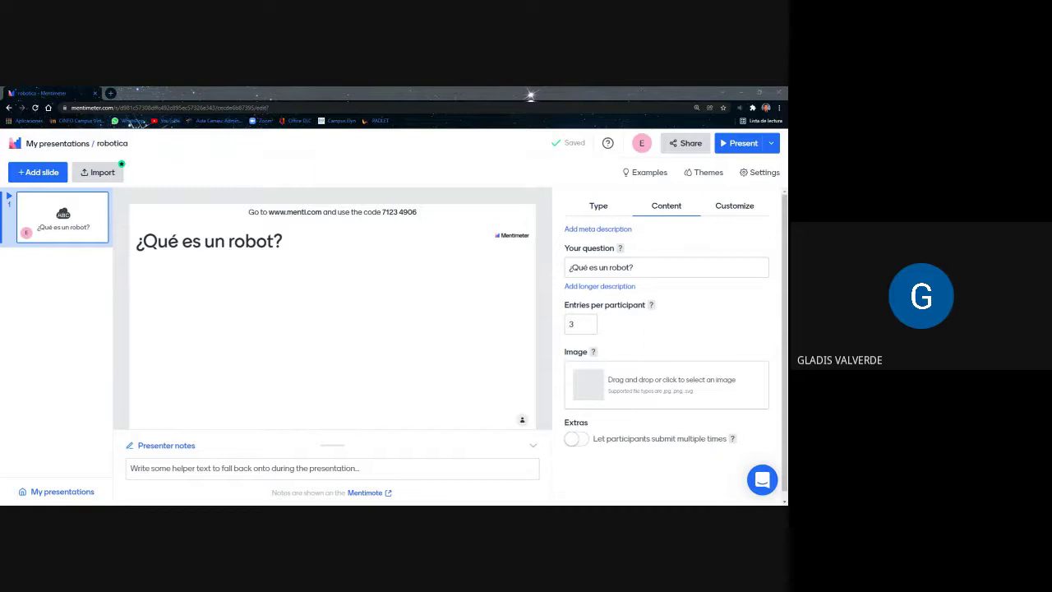
{"action": "left_click", "coordinate": [607, 212]}
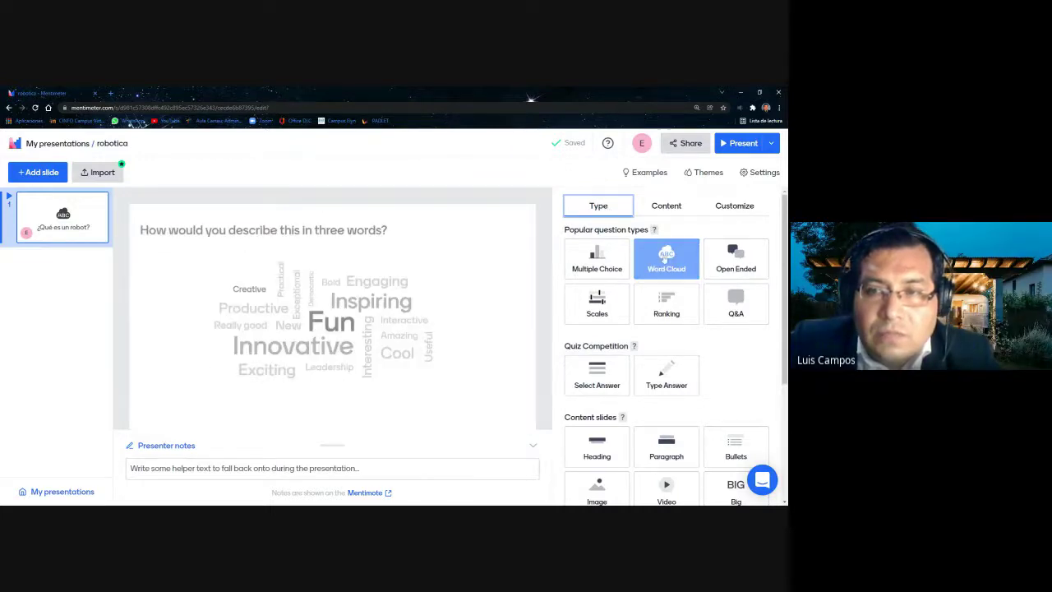
{"action": "left_click", "coordinate": [666, 261]}
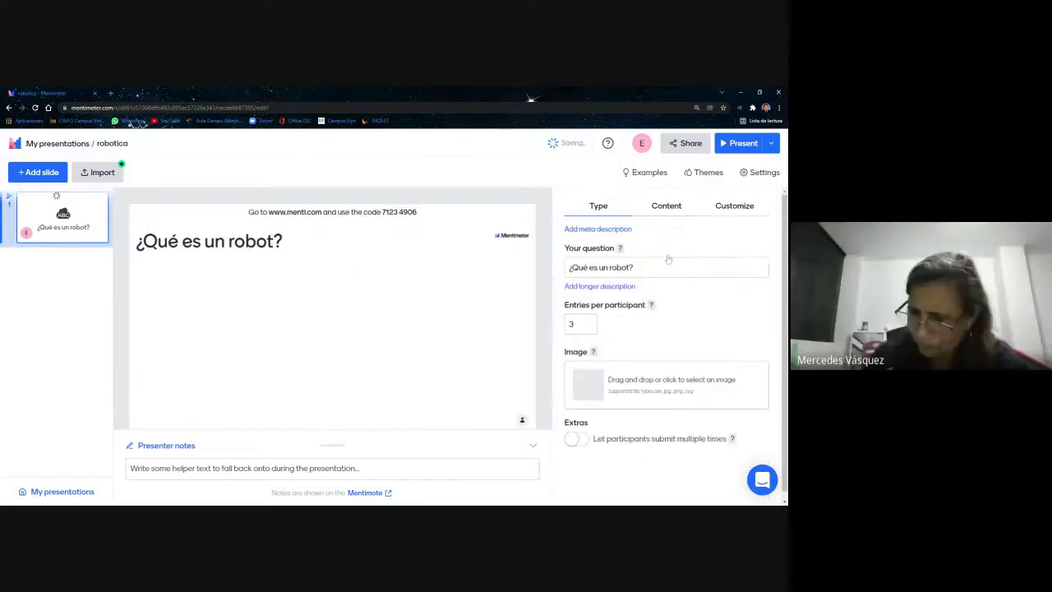
{"action": "left_click", "coordinate": [631, 267]}
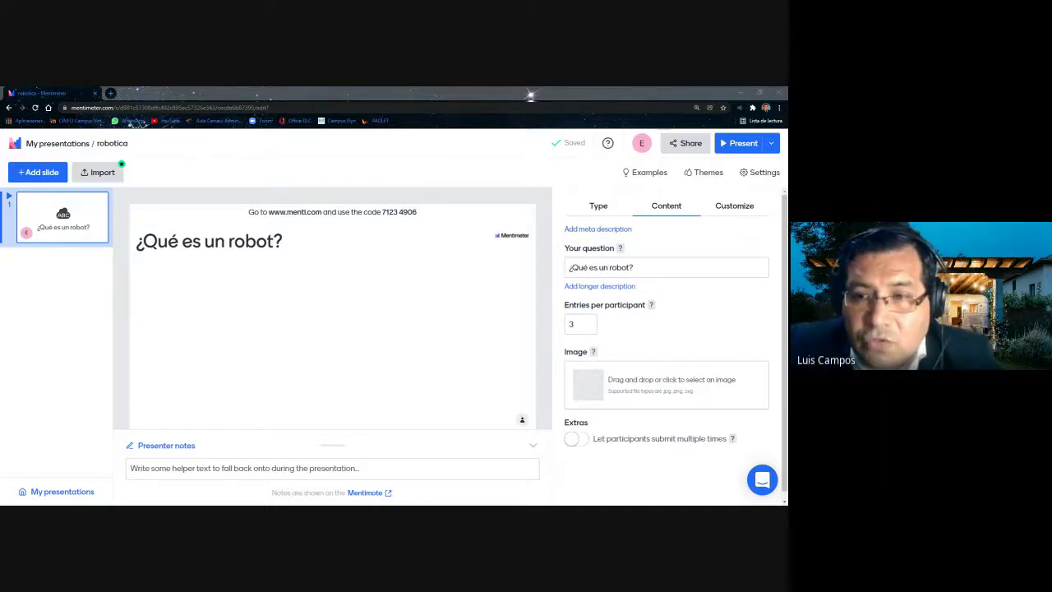
- Lower Entries per participant from 3 to 1 on the ¿Qué es un robot? word cloud
{"action": "left_click", "coordinate": [633, 267]}
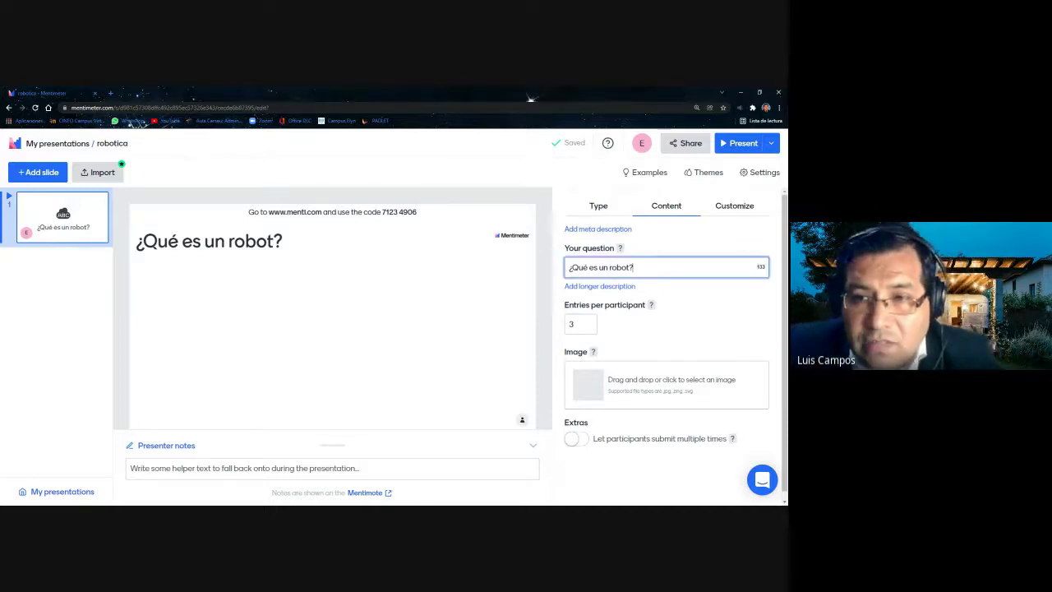
{"action": "left_click", "coordinate": [589, 328]}
{"action": "left_click", "coordinate": [589, 328]}
{"action": "left_click", "coordinate": [621, 330]}
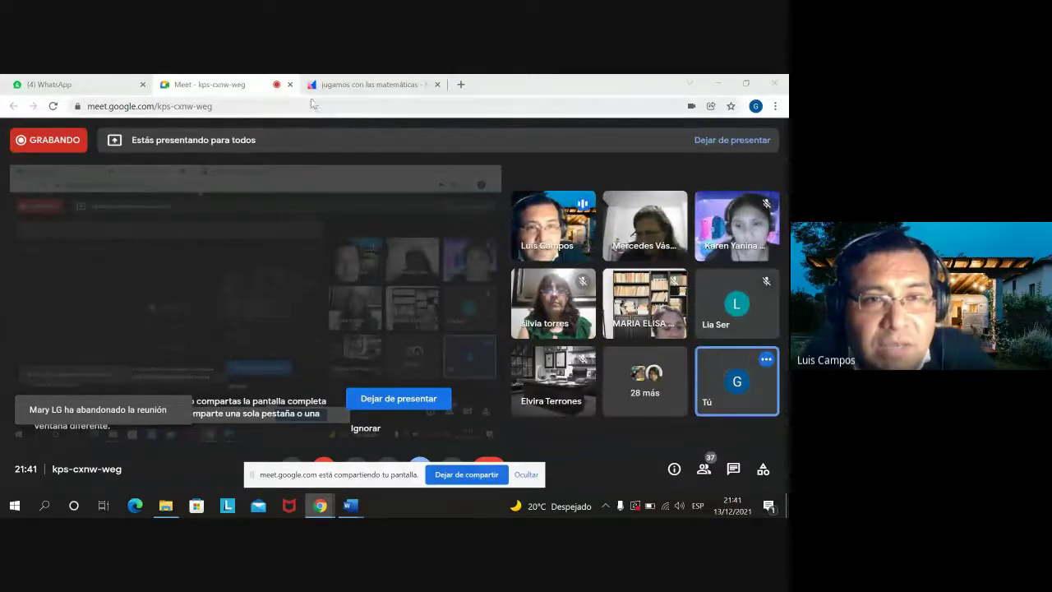
{"action": "left_click", "coordinate": [369, 88]}
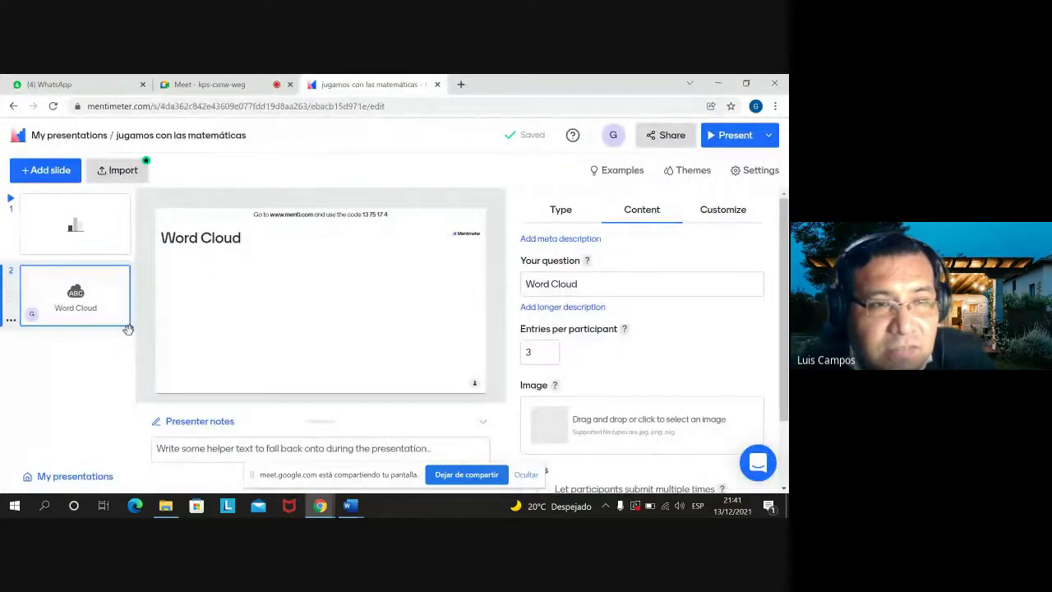
{"action": "right_click", "coordinate": [91, 228]}
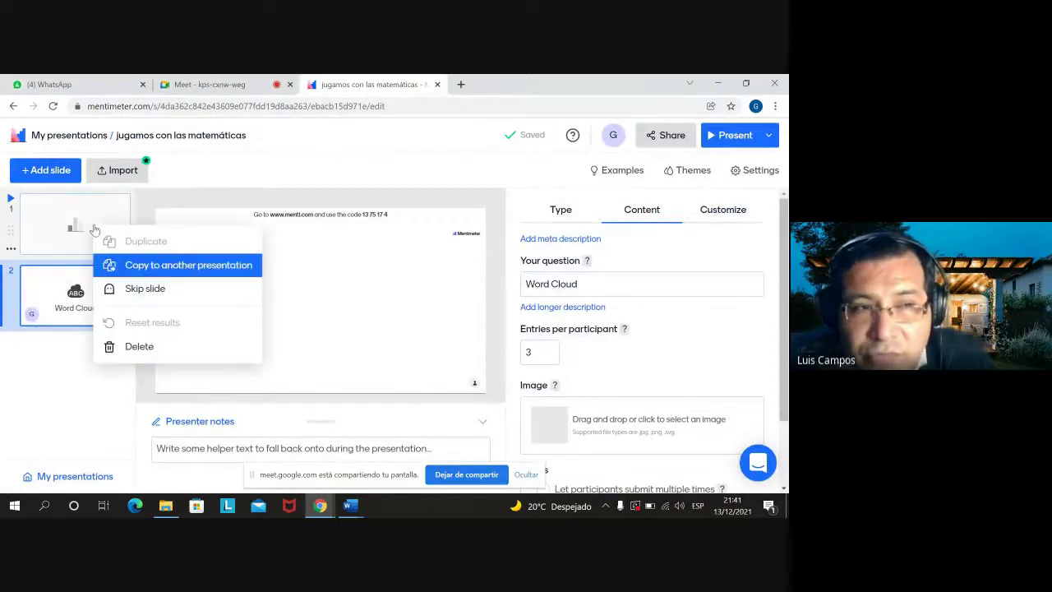
{"action": "left_click", "coordinate": [144, 291]}
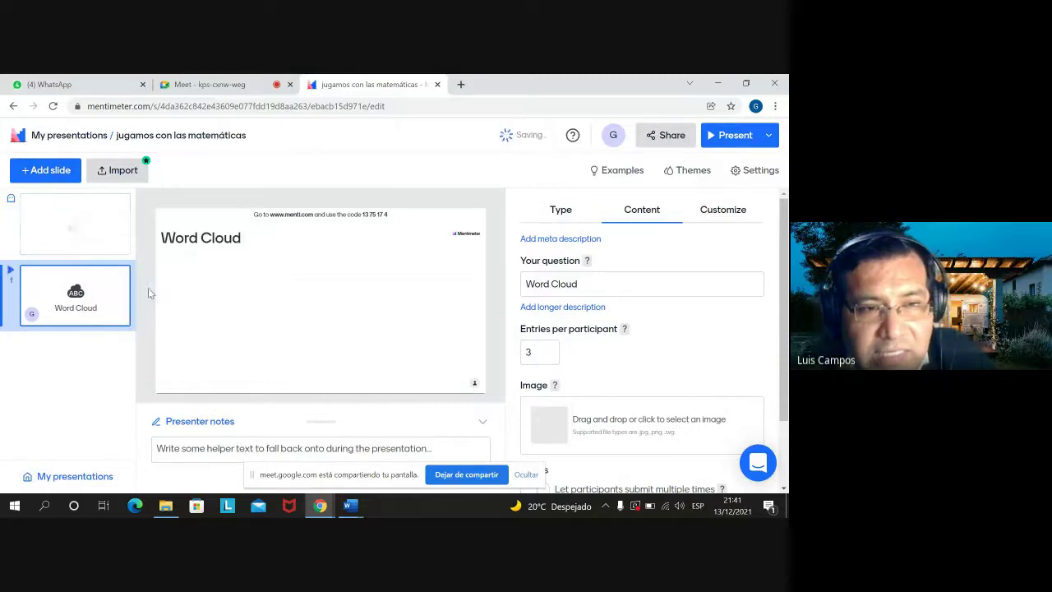
{"action": "right_click", "coordinate": [108, 236]}
{"action": "left_click", "coordinate": [154, 353]}
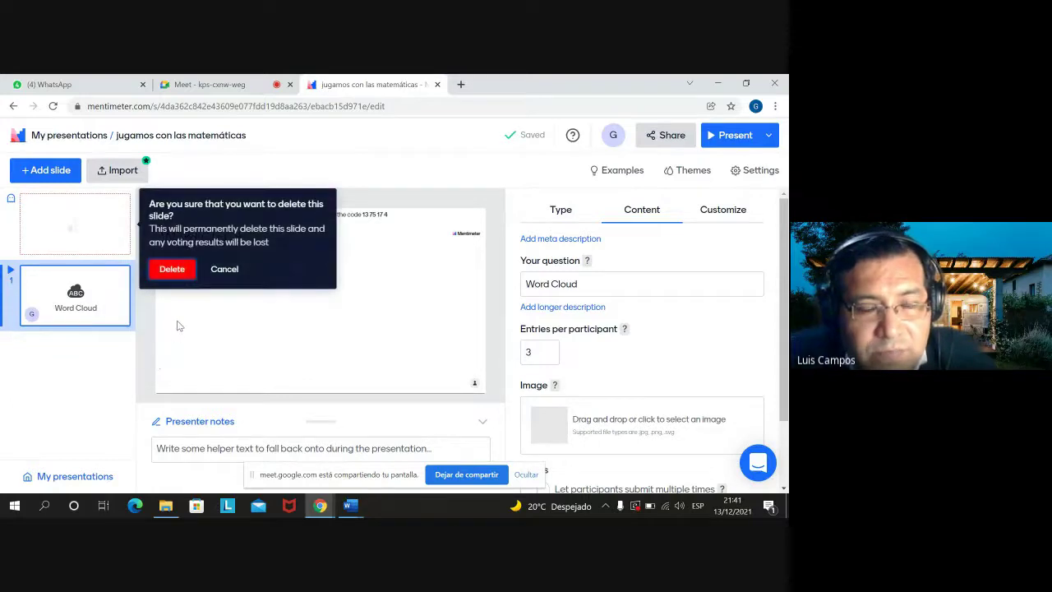
{"action": "left_click", "coordinate": [172, 271]}
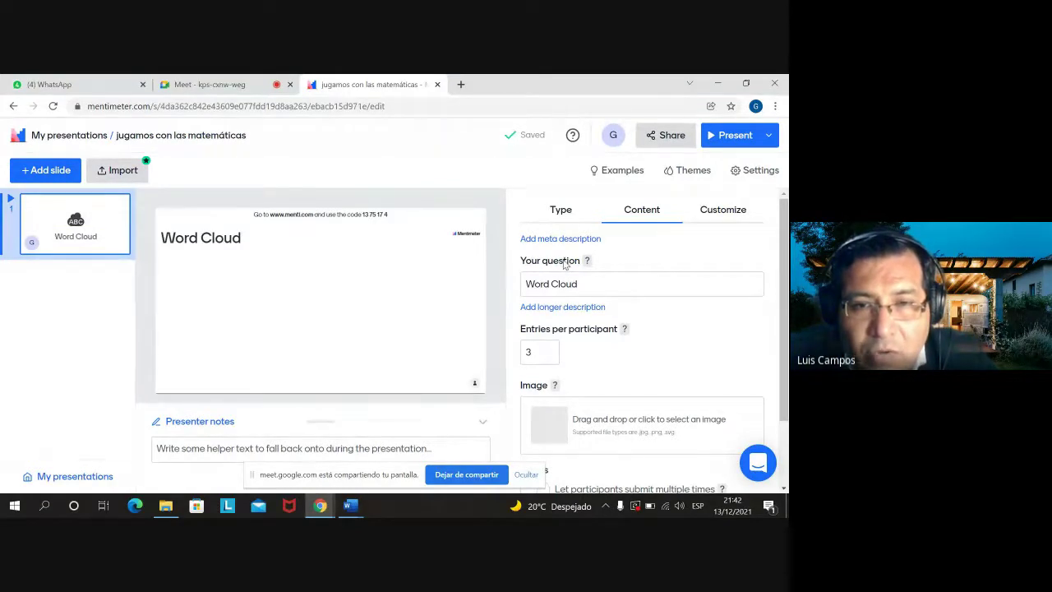
- Click into the Word Cloud question text, then stop screen sharing in the Google Meet call
{"action": "left_click", "coordinate": [557, 287]}
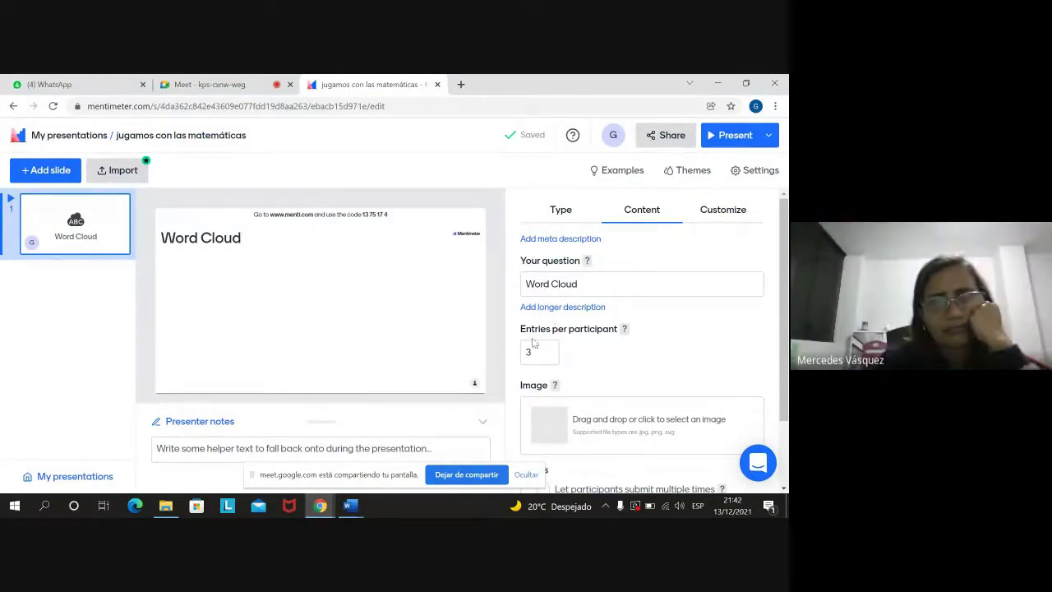
{"action": "left_click", "coordinate": [580, 284]}
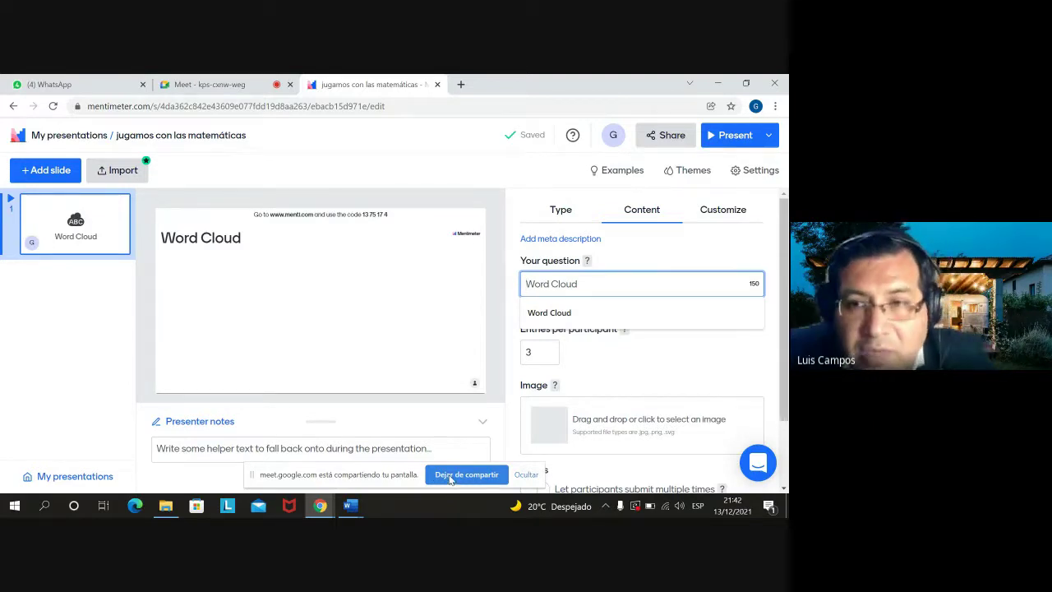
{"action": "left_click", "coordinate": [450, 475]}
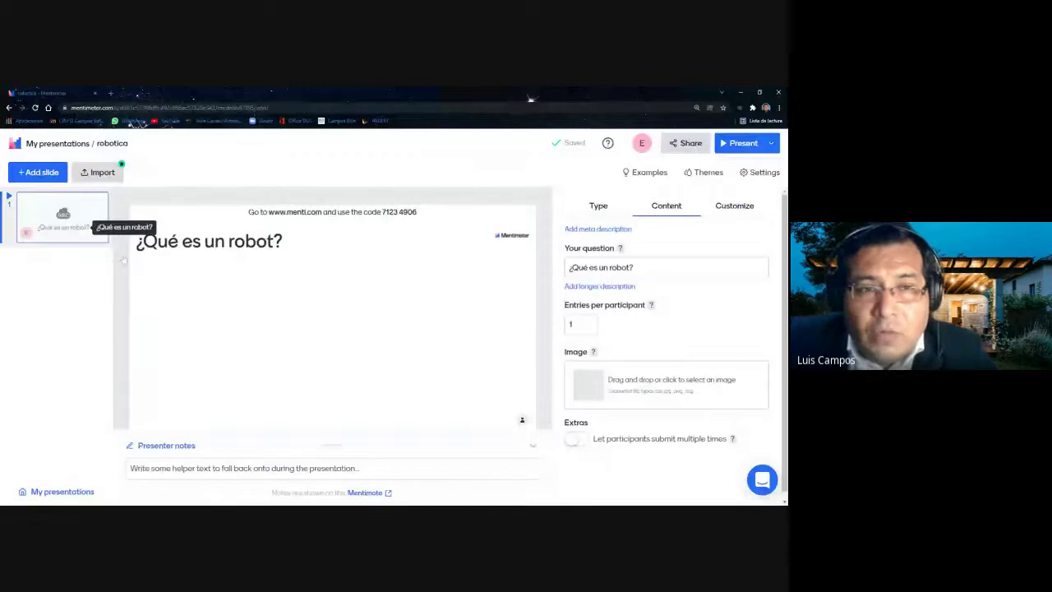
- Check the slide's Type tab, then return to Content for the ¿Qué es un robot? question
{"action": "left_click", "coordinate": [599, 207]}
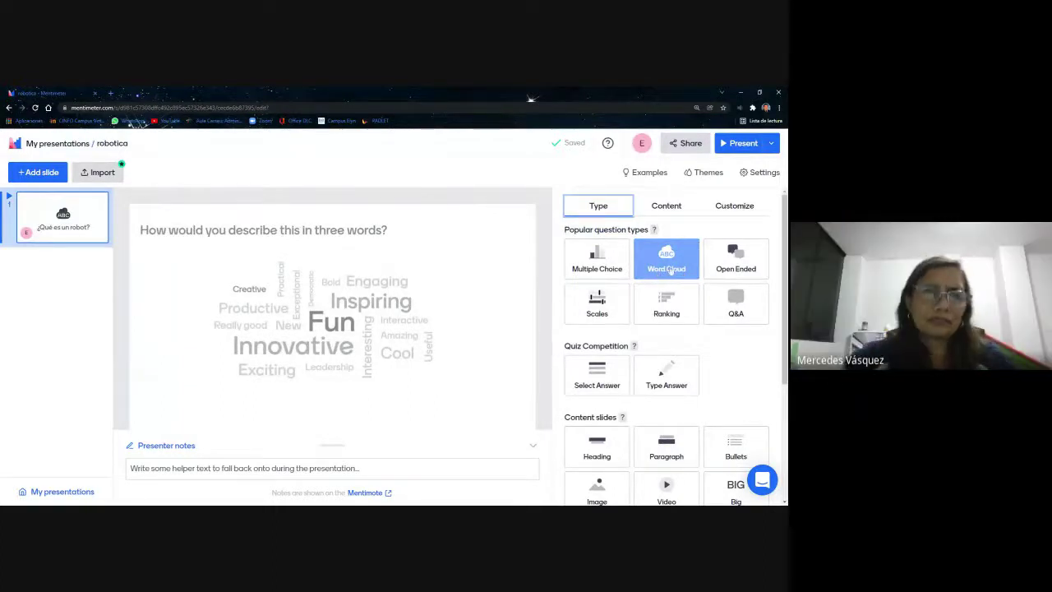
{"action": "left_click", "coordinate": [668, 207]}
{"action": "left_click", "coordinate": [658, 267]}
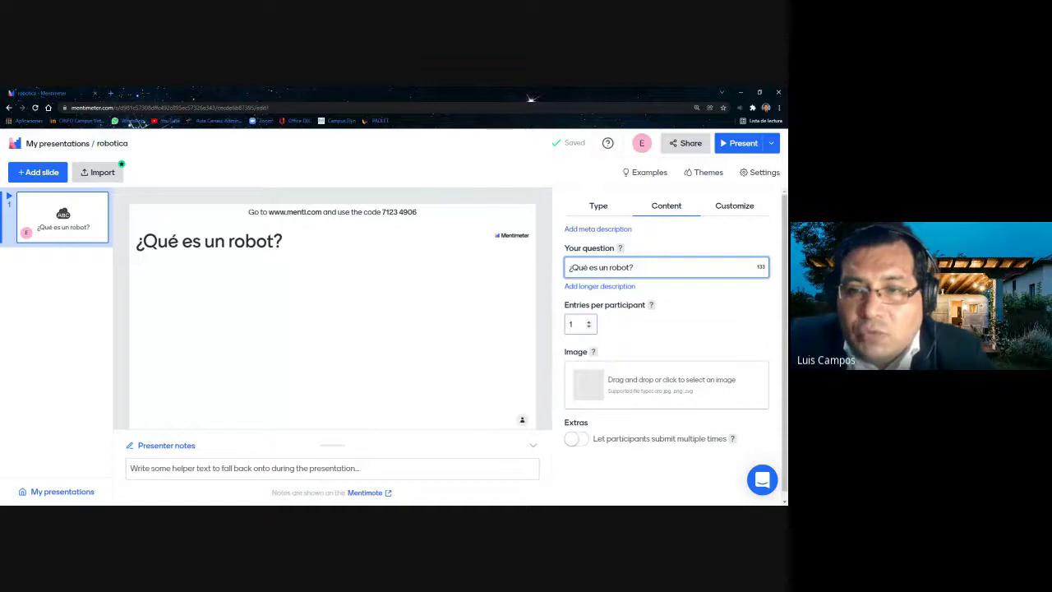
{"action": "left_click", "coordinate": [606, 326]}
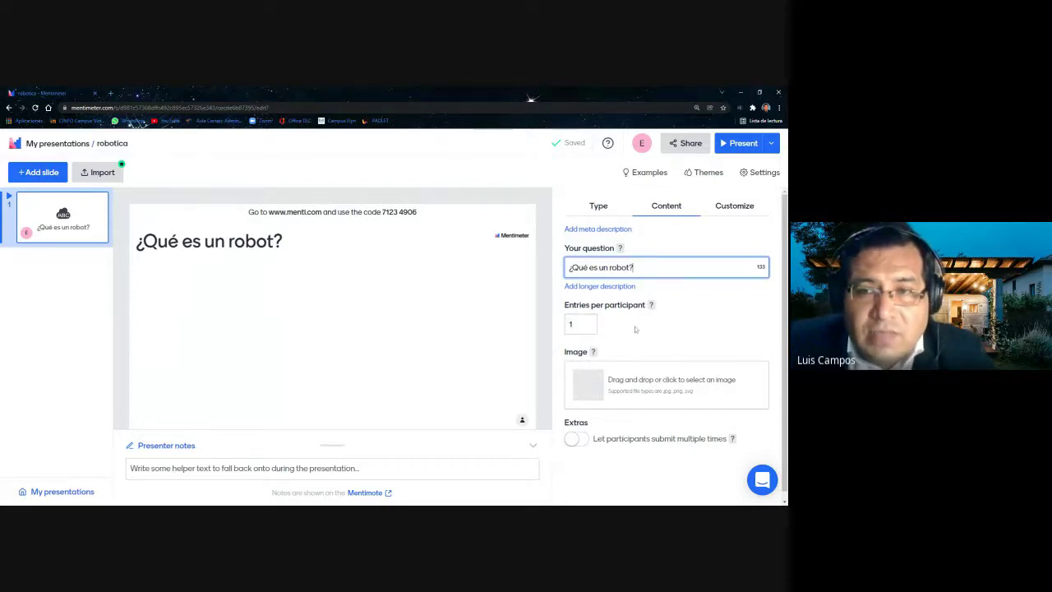
- Scroll to the Image section and open the image file chooser, then cancel without choosing a file
{"action": "scroll", "coordinate": [635, 329], "scroll_direction": "down", "scroll_amount": 1}
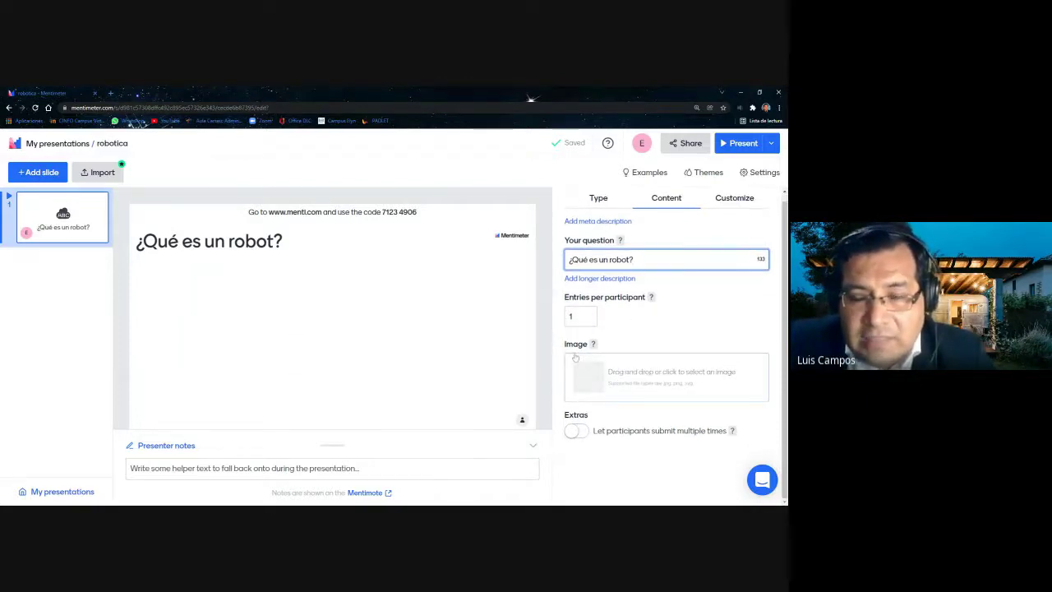
{"action": "left_click", "coordinate": [590, 385]}
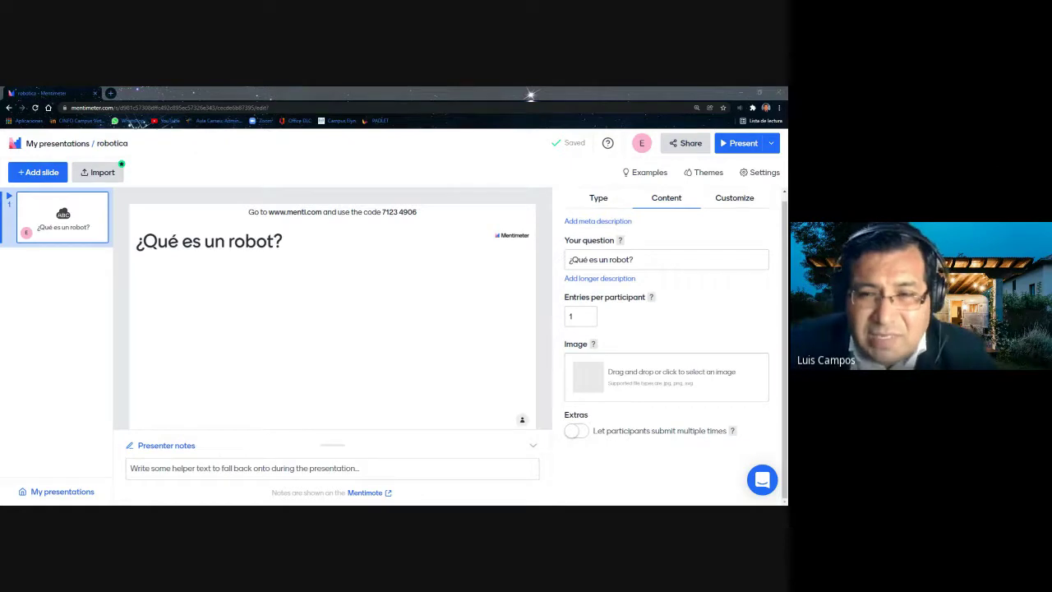
{"action": "key", "text": "Escape"}
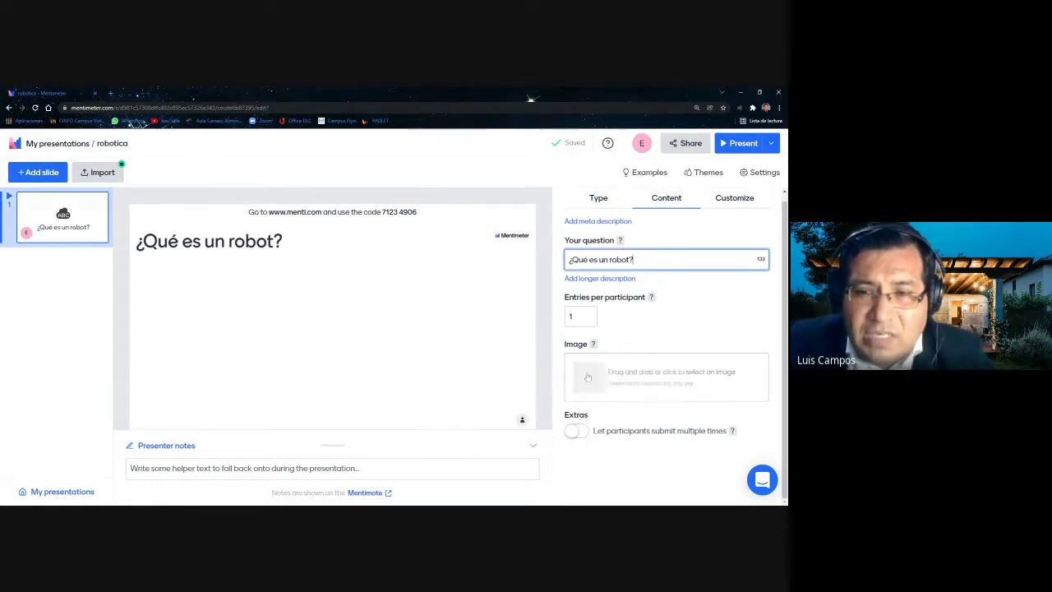
- Upload the CINFO logo file from the computer as the slide image and save the crop
{"action": "left_click", "coordinate": [590, 379]}
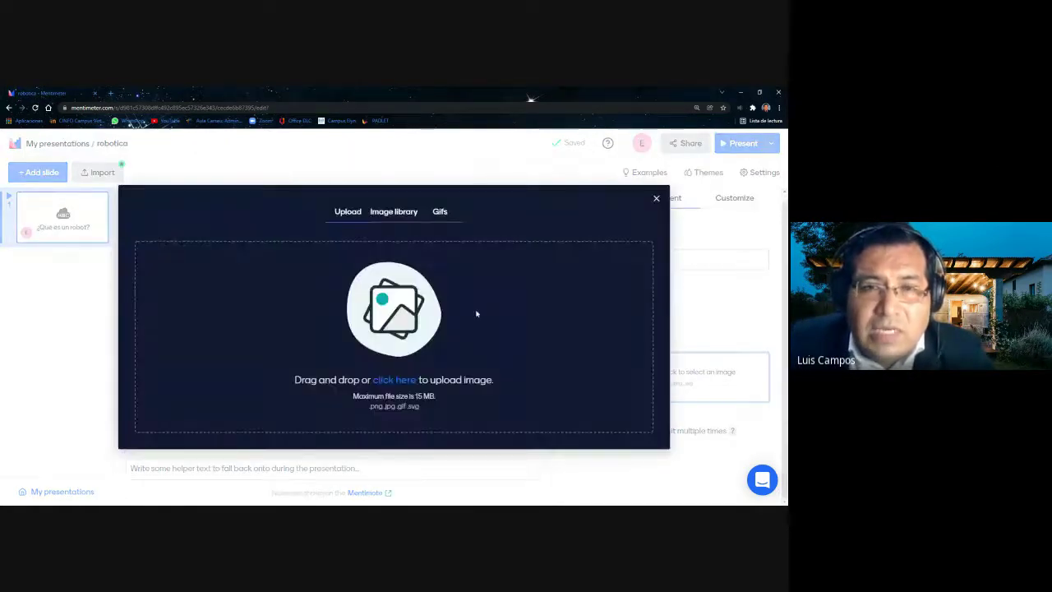
{"action": "left_click", "coordinate": [381, 217]}
{"action": "left_click", "coordinate": [353, 218]}
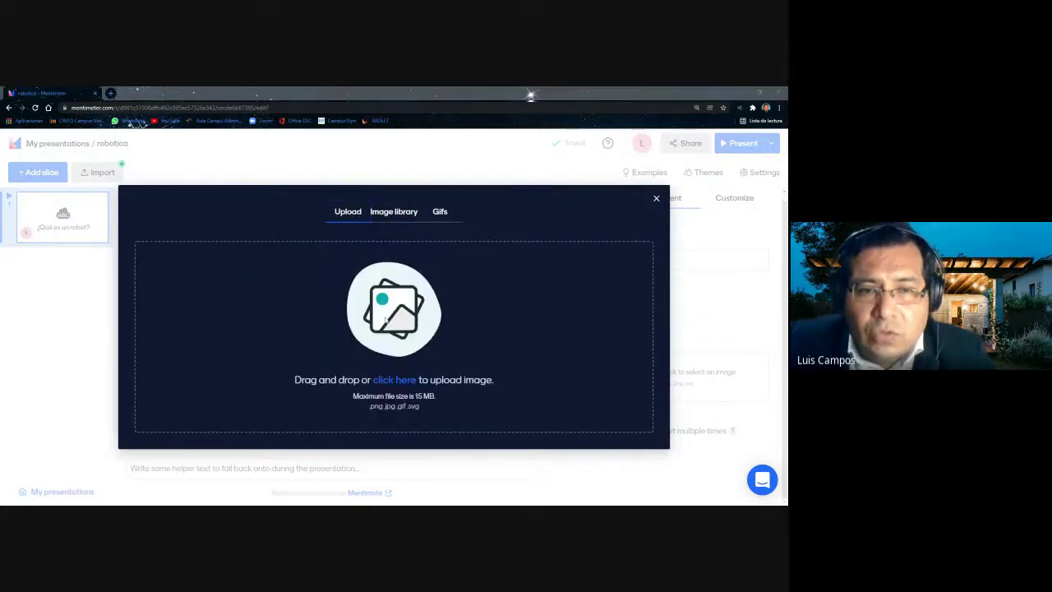
{"action": "left_click", "coordinate": [398, 379]}
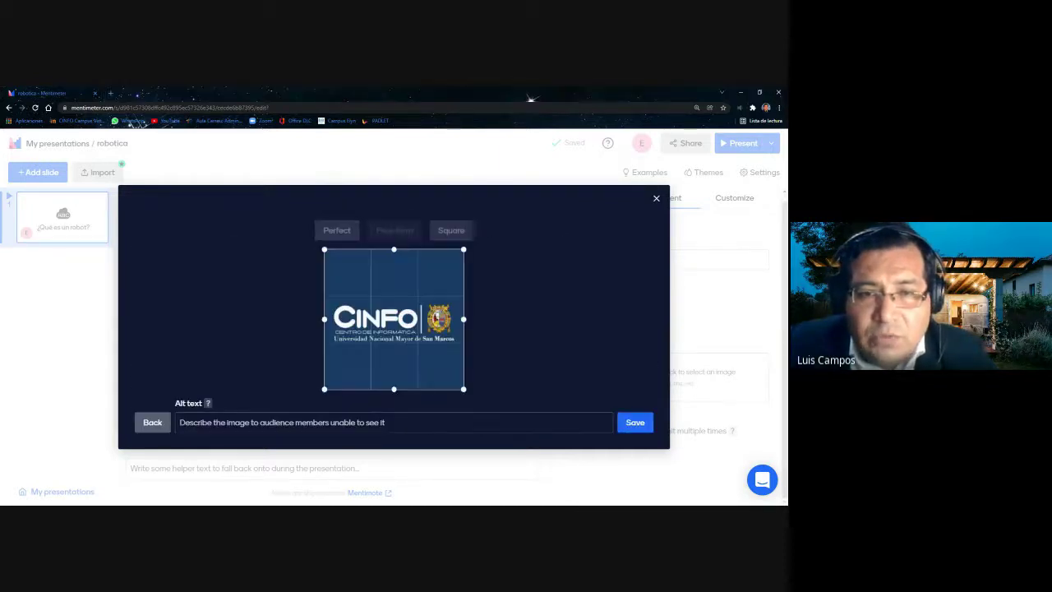
{"action": "left_click", "coordinate": [634, 426]}
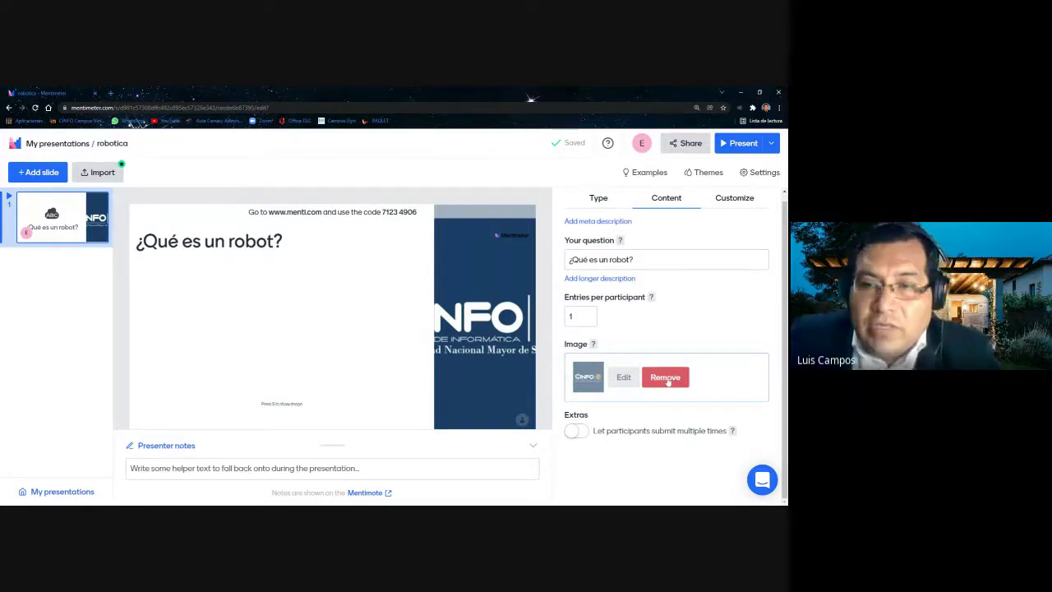
- Remove the CINFO logo image from the slide and clear an accidental text selection
{"action": "left_click", "coordinate": [667, 379]}
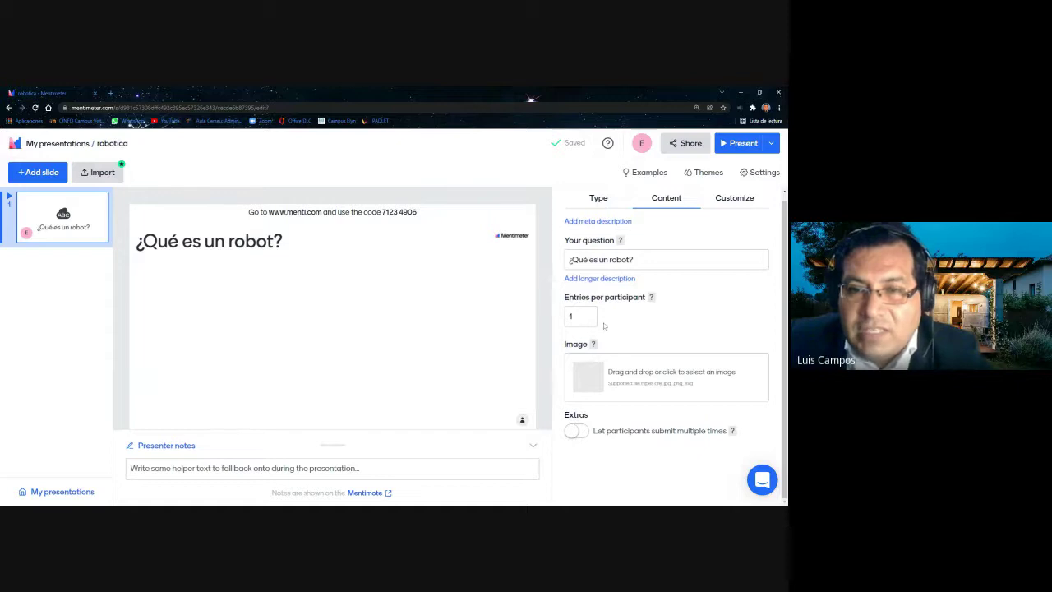
{"action": "left_click_drag", "start_coordinate": [565, 344], "coordinate": [586, 350]}
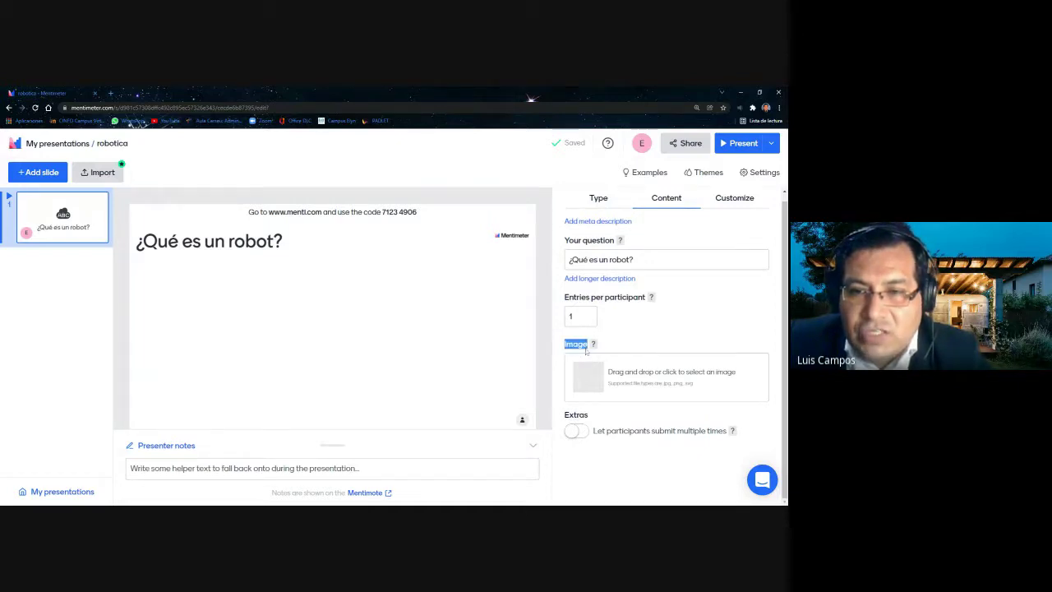
{"action": "left_click", "coordinate": [654, 337]}
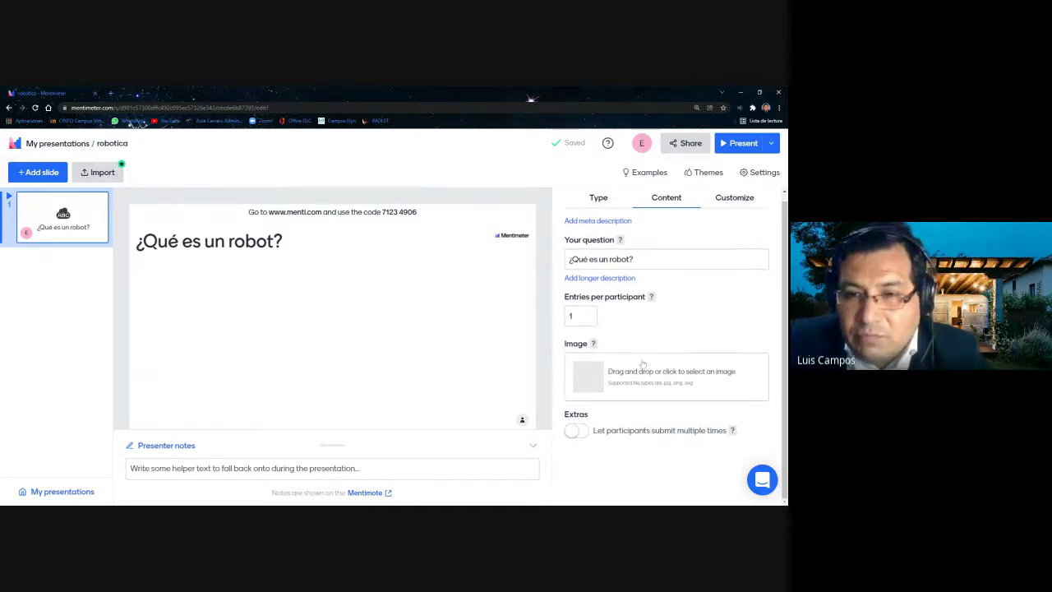
{"action": "left_click", "coordinate": [595, 380]}
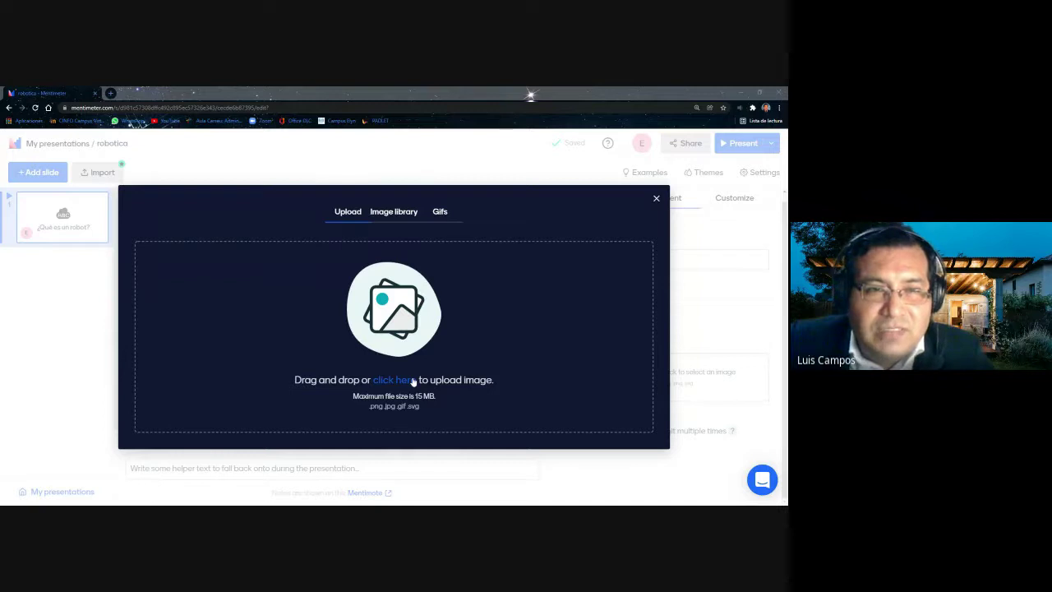
{"action": "left_click", "coordinate": [414, 382]}
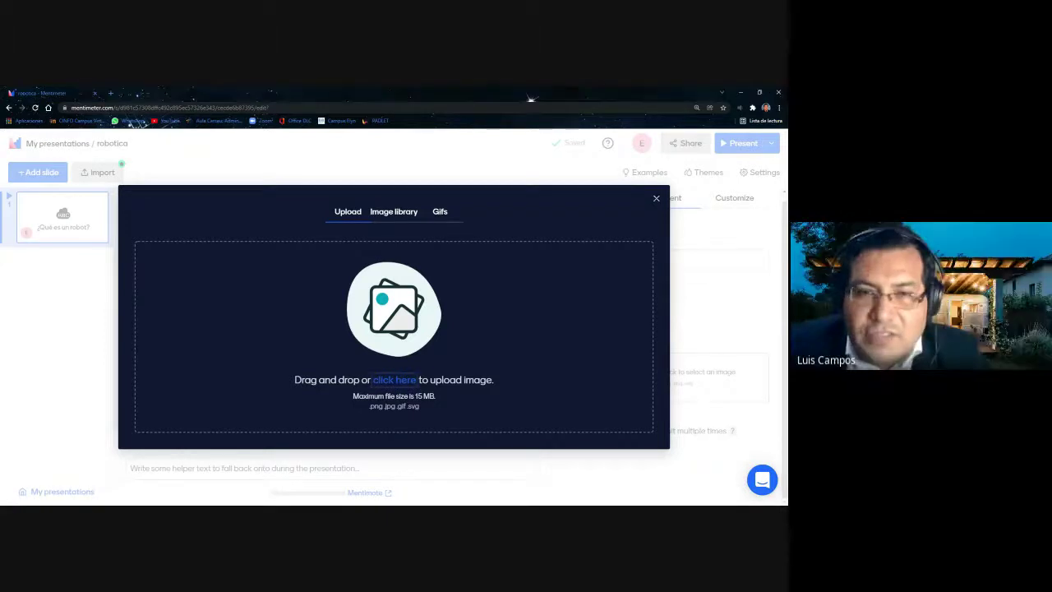
{"action": "left_click", "coordinate": [656, 199]}
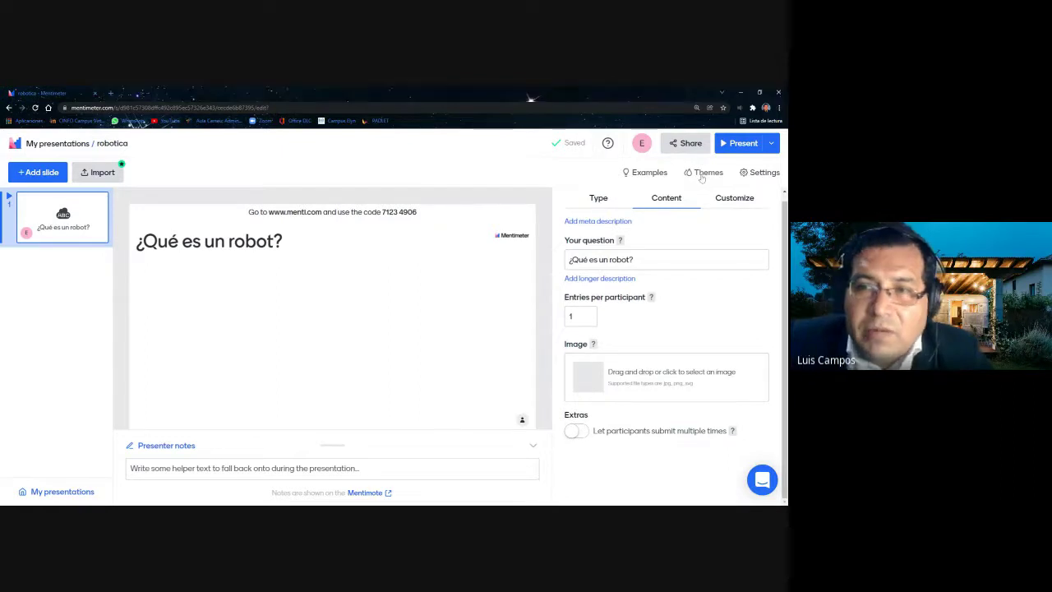
- Try the Menti Dark, Gradient and Neural Network themes on the presentation
{"action": "left_click", "coordinate": [702, 173]}
{"action": "scroll", "coordinate": [664, 244], "scroll_direction": "down", "scroll_amount": 1}
{"action": "left_click", "coordinate": [421, 283]}
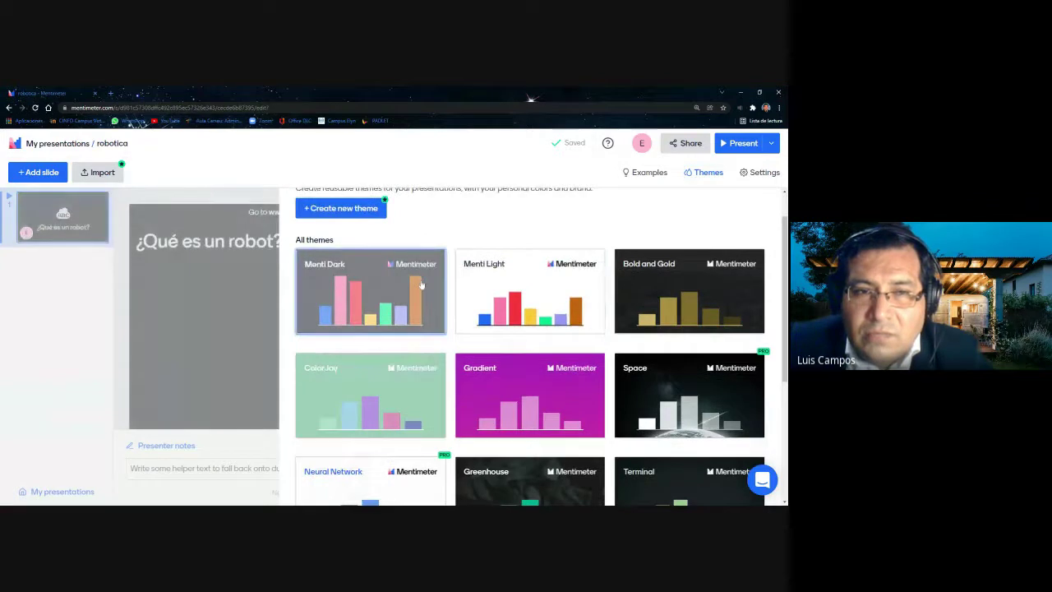
{"action": "key", "text": "ctrl+minus"}
{"action": "key", "text": "ctrl+minus"}
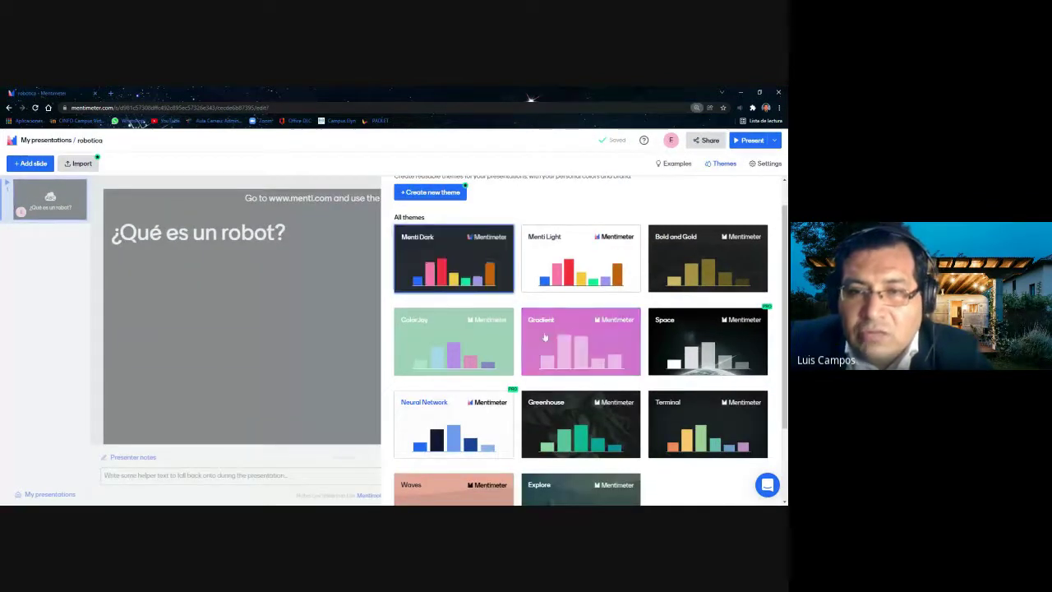
{"action": "left_click", "coordinate": [543, 337]}
{"action": "scroll", "coordinate": [544, 336], "scroll_direction": "down", "scroll_amount": 2}
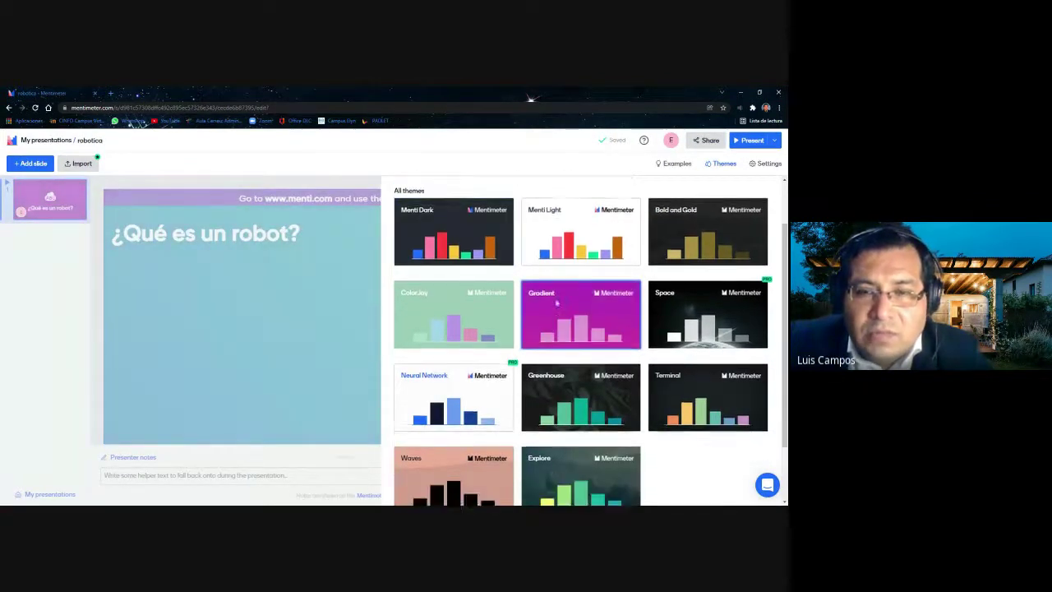
{"action": "left_click", "coordinate": [497, 338]}
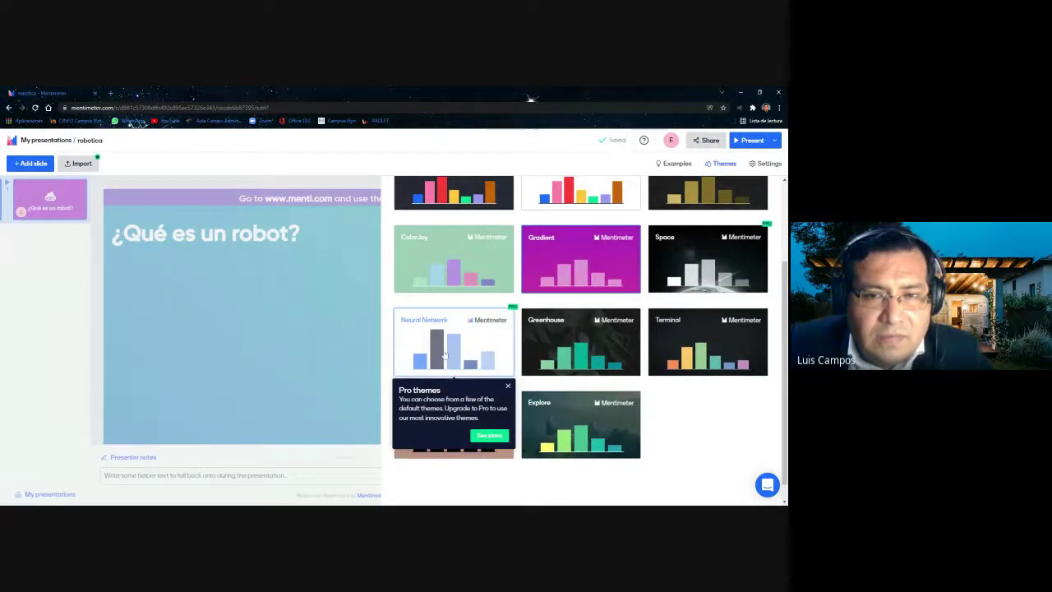
{"action": "scroll", "coordinate": [490, 343], "scroll_direction": "down", "scroll_amount": 1}
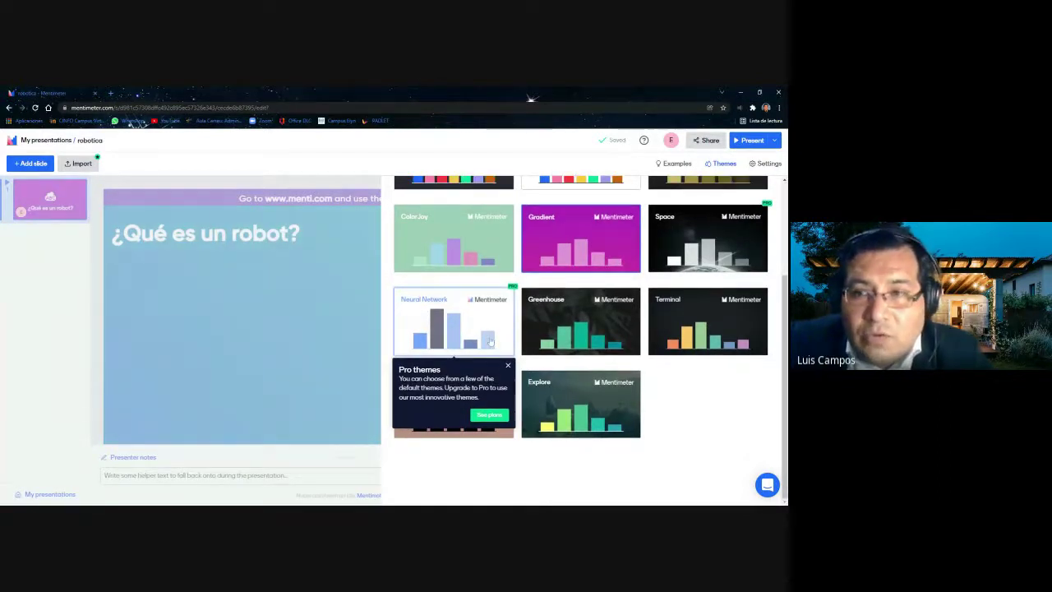
{"action": "left_click", "coordinate": [490, 343]}
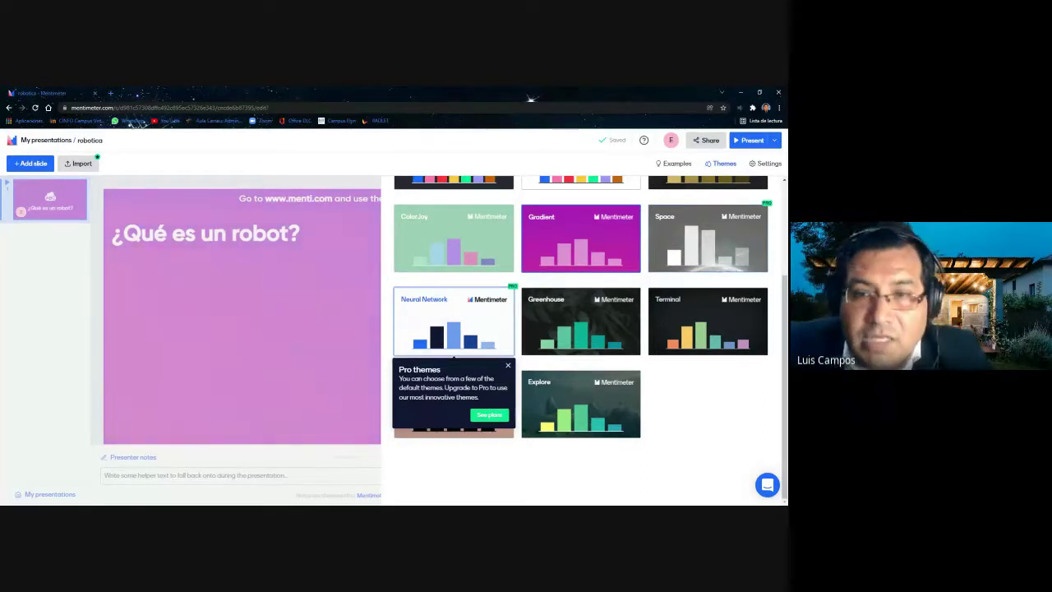
- Try Greenhouse, settle on the Explore theme, and close the Themes panel
{"action": "left_click", "coordinate": [580, 332]}
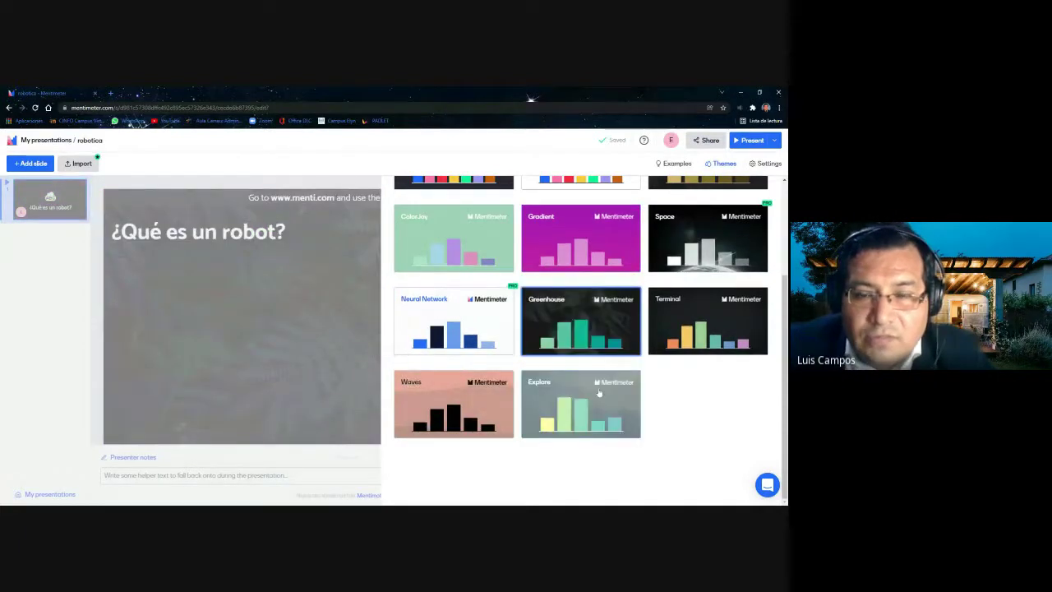
{"action": "left_click", "coordinate": [596, 377]}
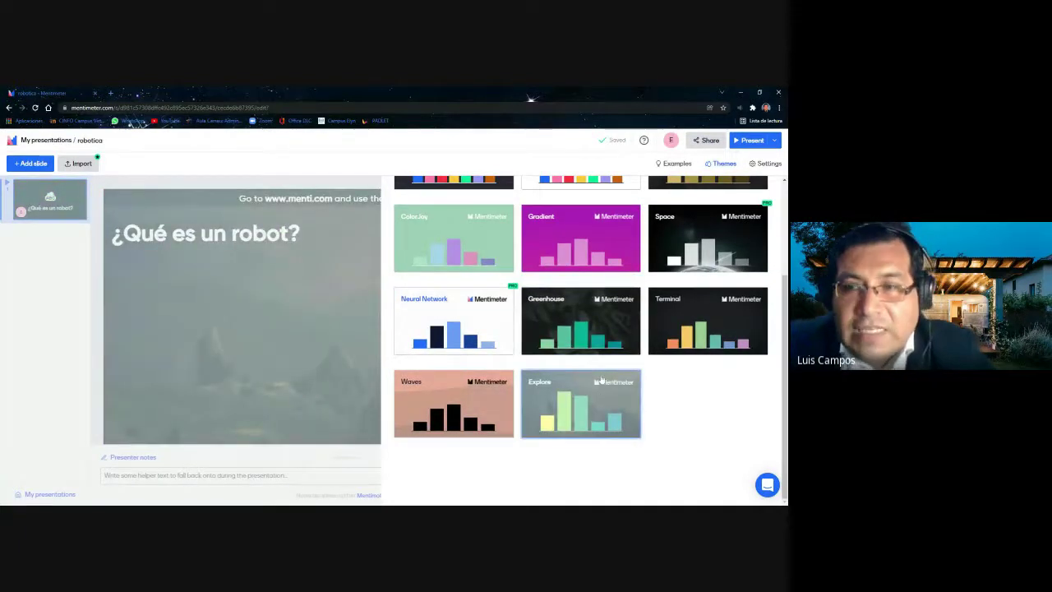
{"action": "scroll", "coordinate": [658, 328], "scroll_direction": "up", "scroll_amount": 3}
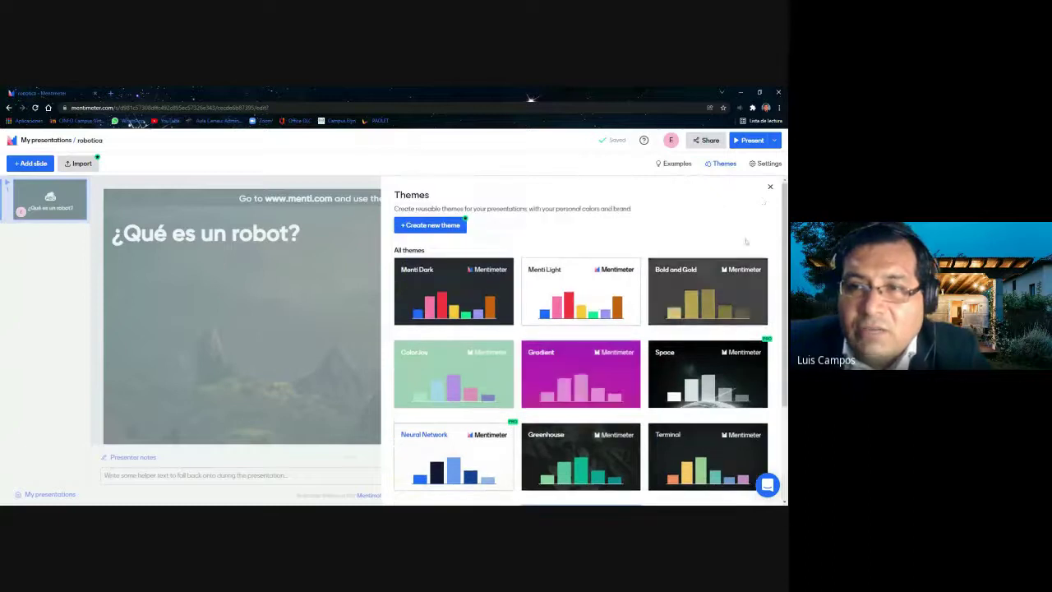
{"action": "left_click", "coordinate": [771, 187]}
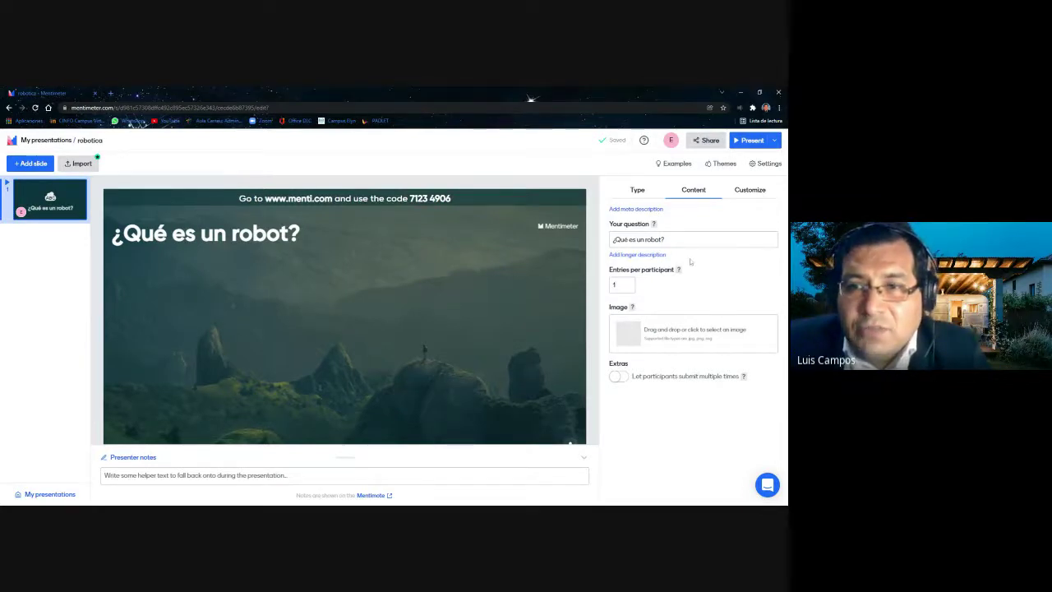
{"action": "left_click", "coordinate": [637, 190]}
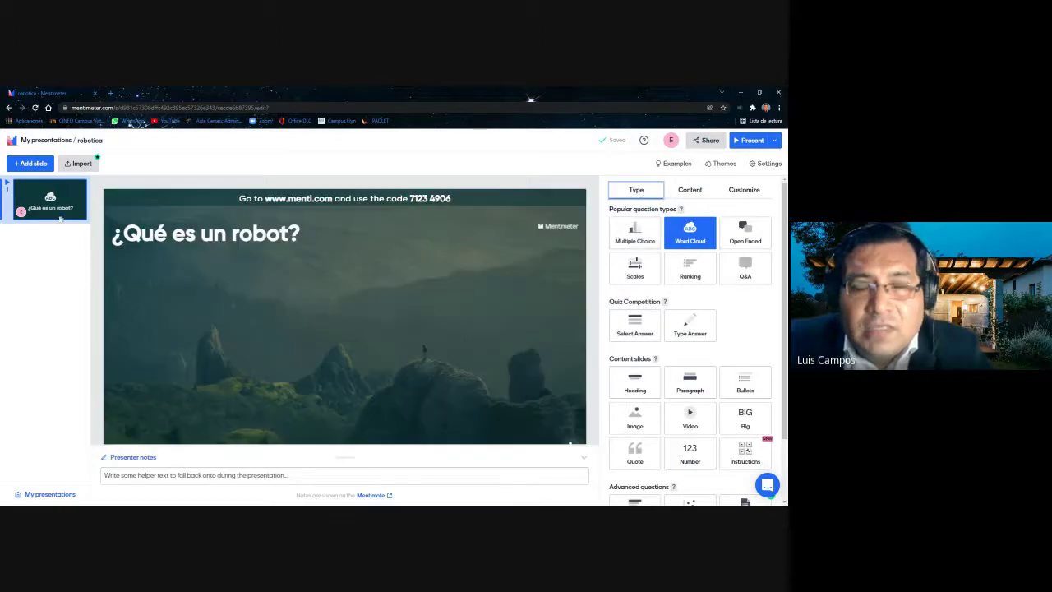
{"action": "left_click", "coordinate": [692, 239]}
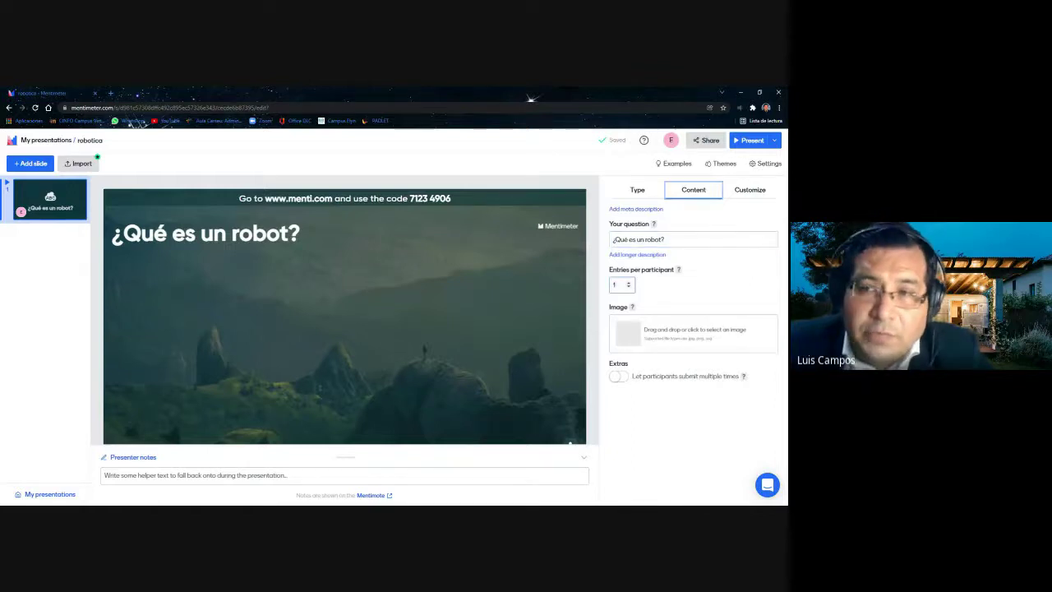
{"action": "left_click", "coordinate": [720, 164]}
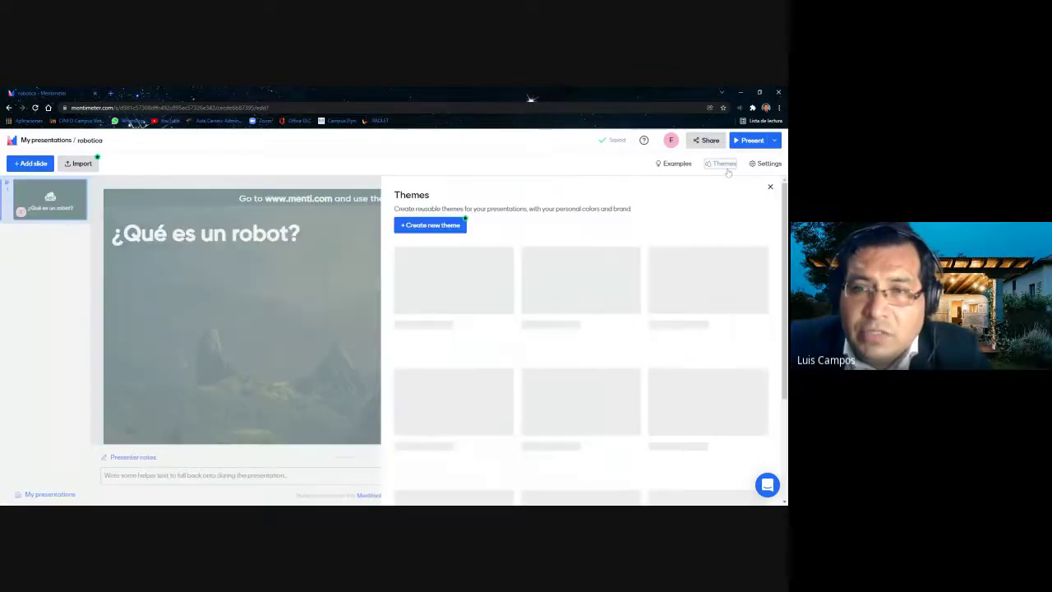
{"action": "left_click", "coordinate": [724, 164]}
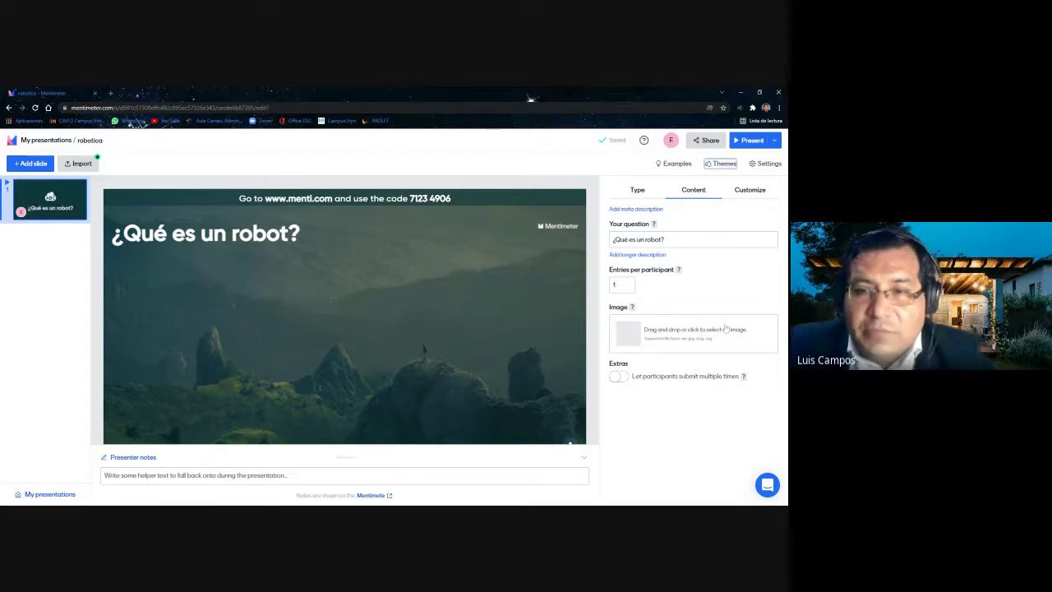
- Upload the CINFO course banner, crop it to its left portion, and save it onto the slide
{"action": "left_click", "coordinate": [633, 336]}
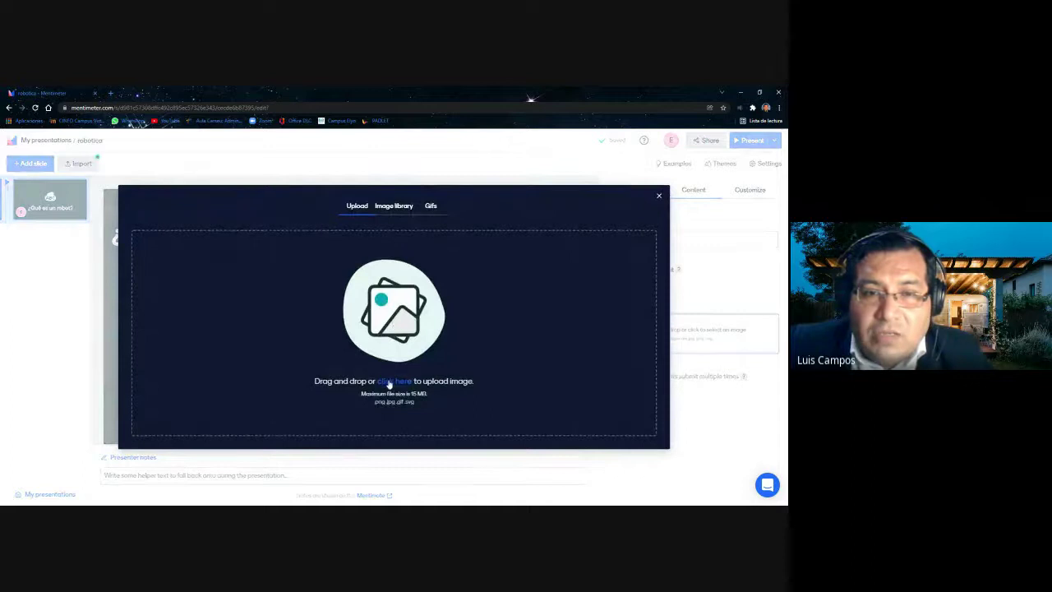
{"action": "left_click", "coordinate": [389, 382]}
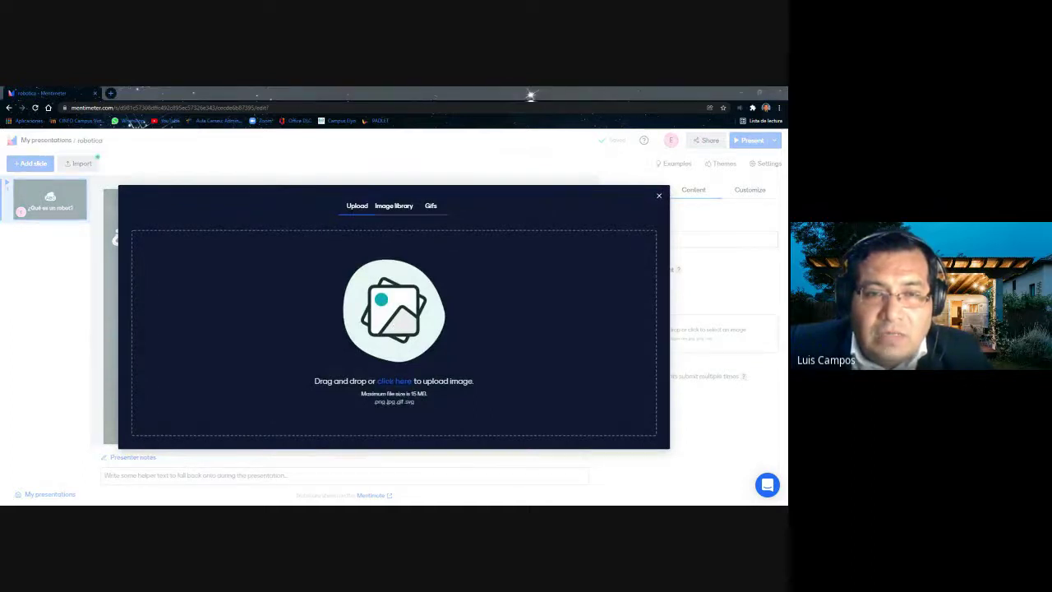
{"action": "key", "text": "Return"}
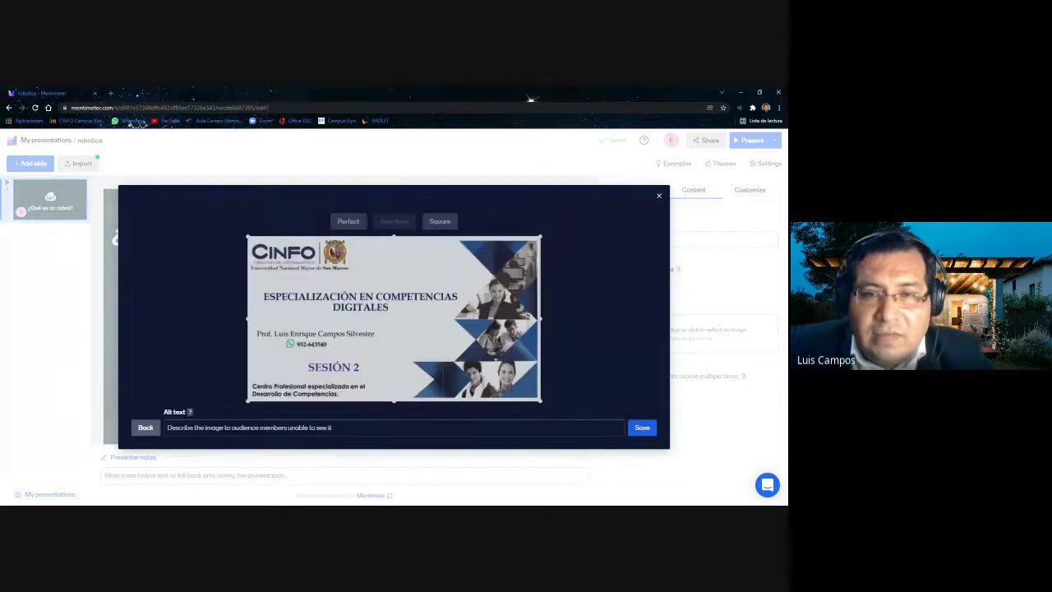
{"action": "left_click_drag", "start_coordinate": [251, 324], "coordinate": [297, 329]}
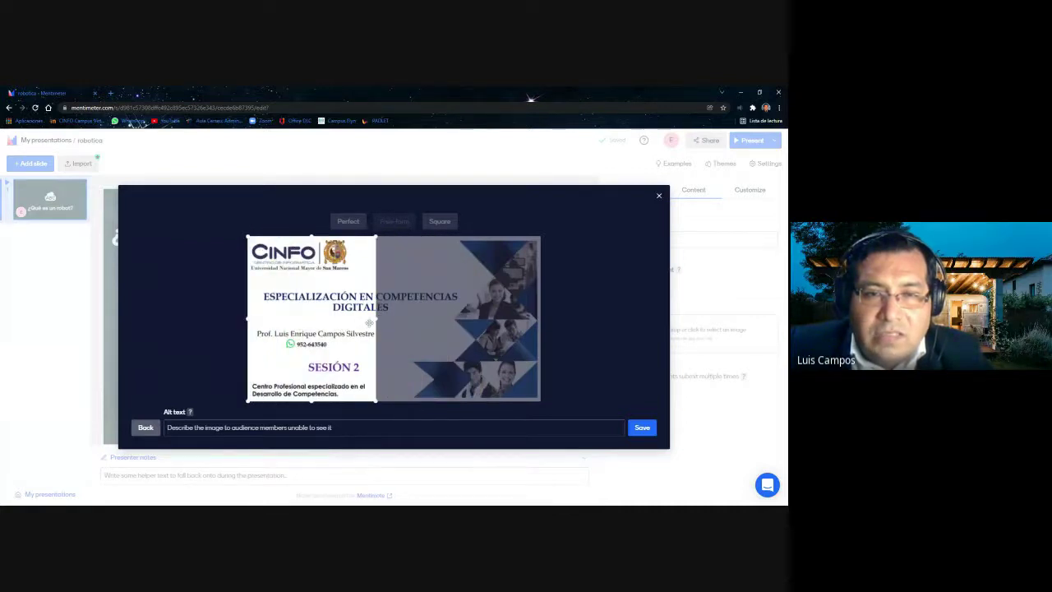
{"action": "left_click_drag", "start_coordinate": [375, 322], "coordinate": [358, 323]}
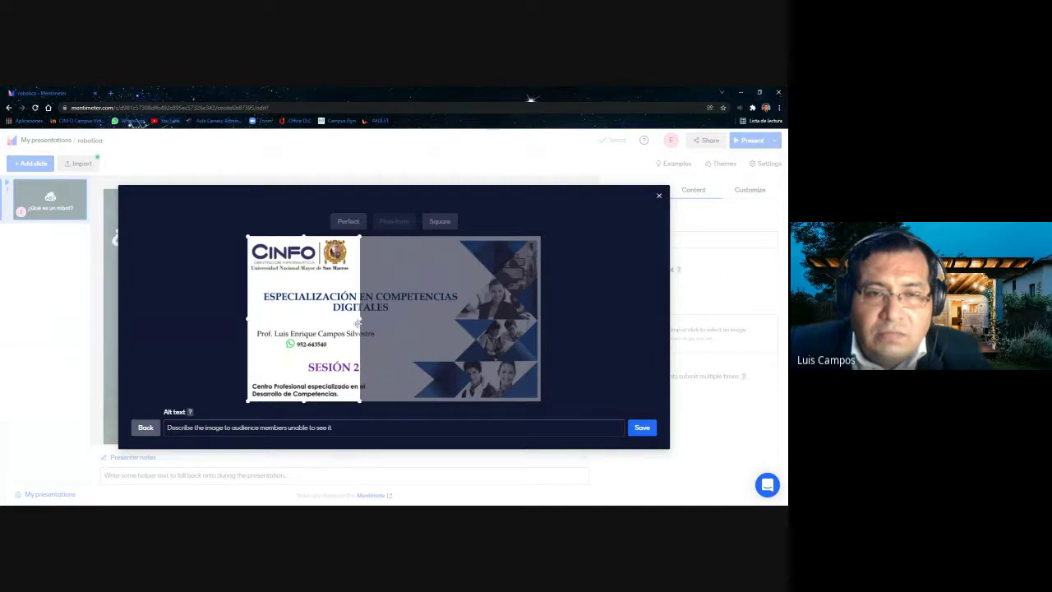
{"action": "left_click", "coordinate": [642, 428]}
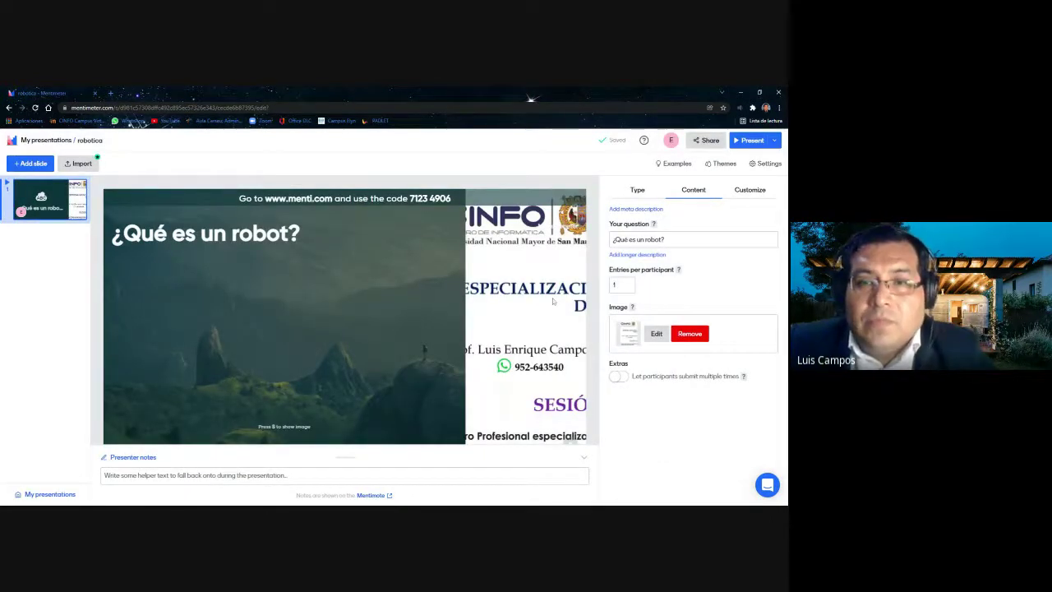
- Remove the banner image, briefly try Gradient, then switch the slide back to the Explore theme
{"action": "left_click", "coordinate": [681, 337]}
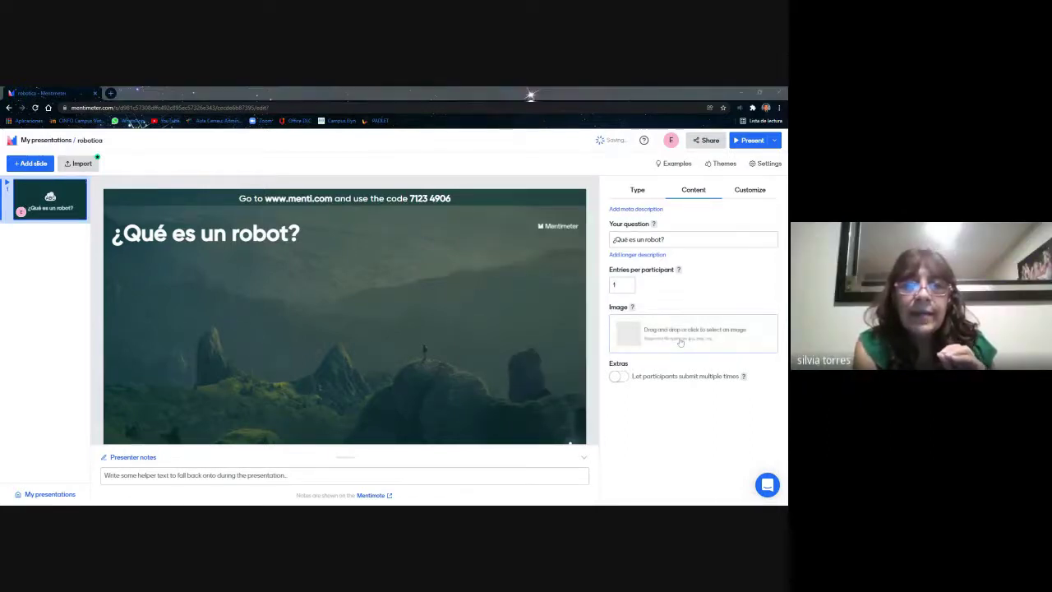
{"action": "left_click", "coordinate": [720, 164]}
{"action": "scroll", "coordinate": [552, 240], "scroll_direction": "down", "scroll_amount": 3}
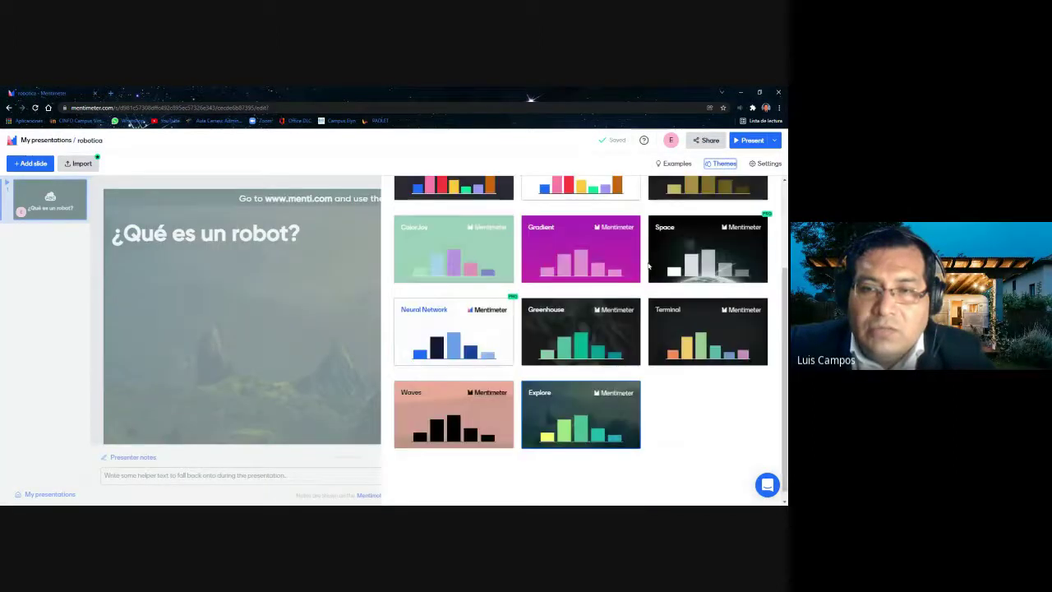
{"action": "left_click", "coordinate": [552, 240]}
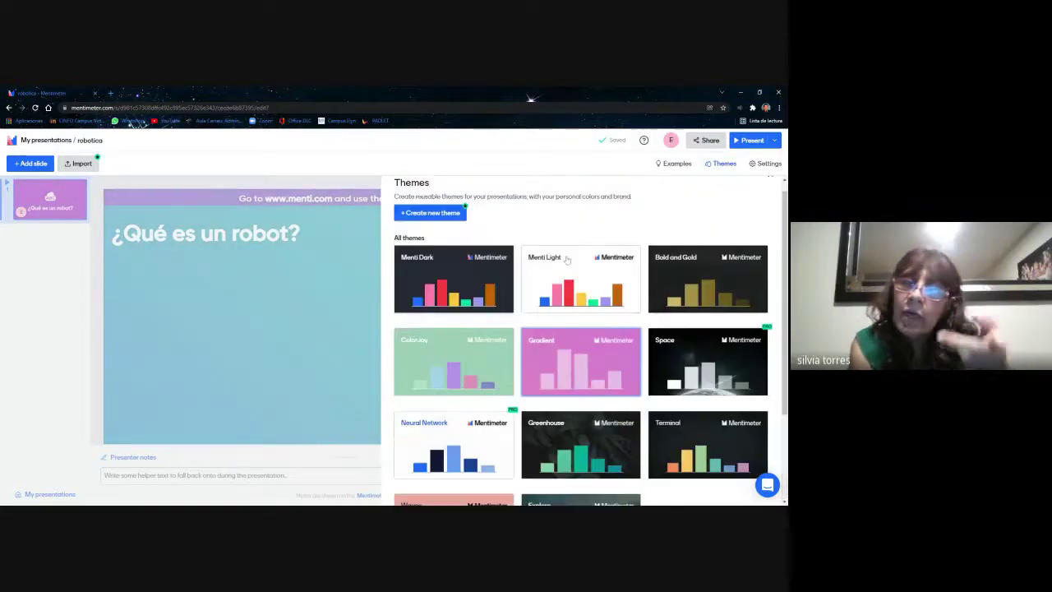
{"action": "scroll", "coordinate": [566, 260], "scroll_direction": "down", "scroll_amount": 3}
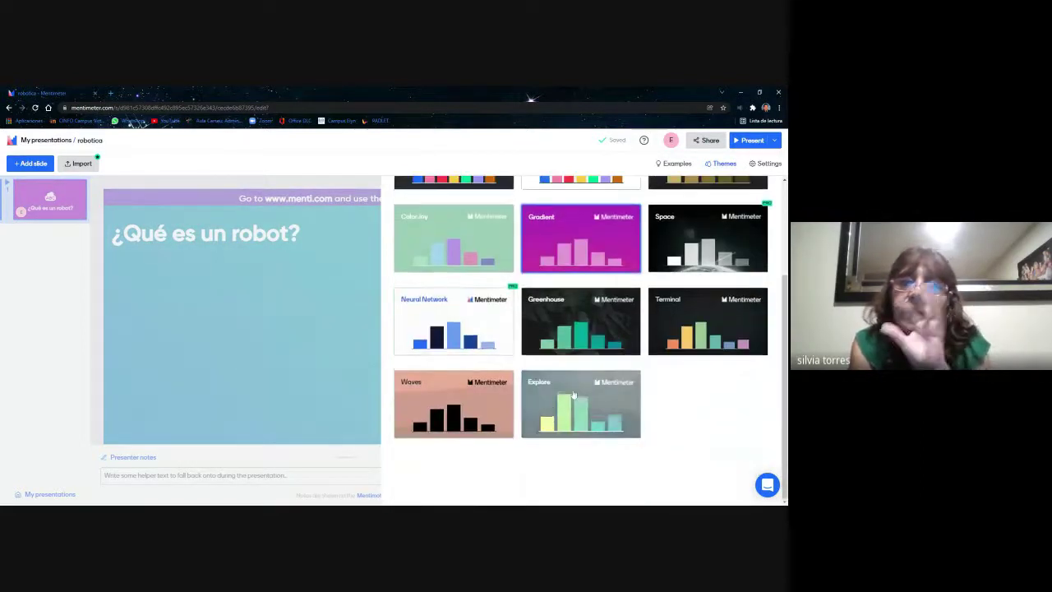
{"action": "left_click", "coordinate": [574, 395]}
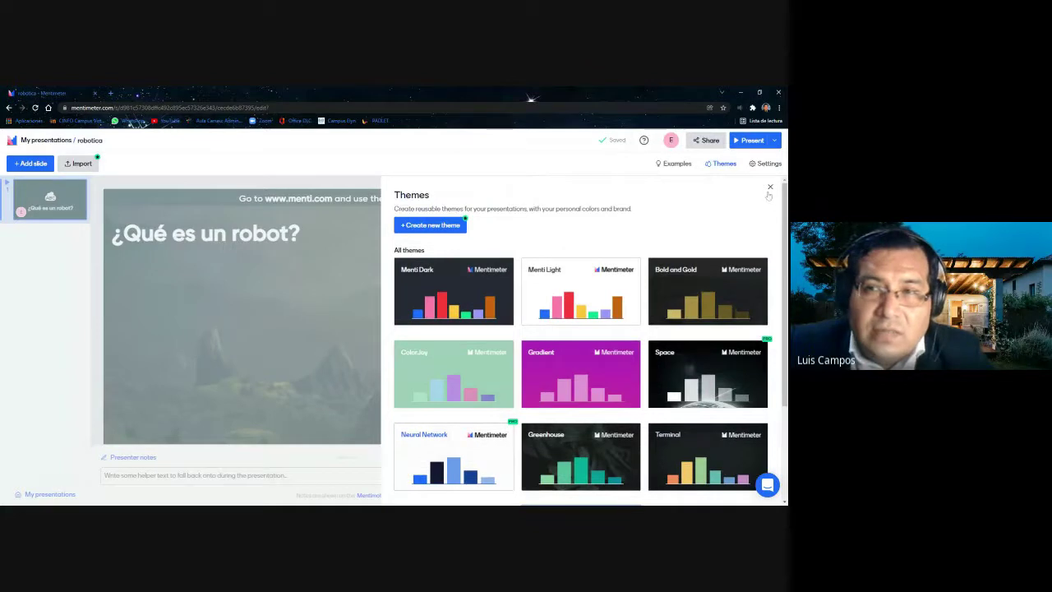
{"action": "left_click", "coordinate": [769, 189]}
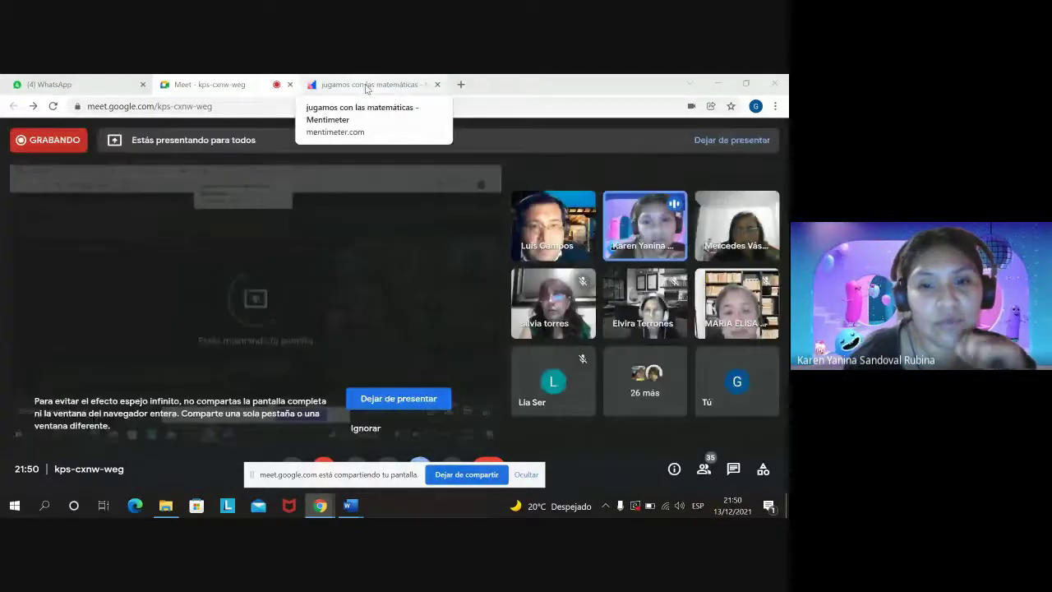
- Switch to the 'jugamos con las matemáticas - Mentimeter' browser tab
{"action": "left_click", "coordinate": [365, 84]}
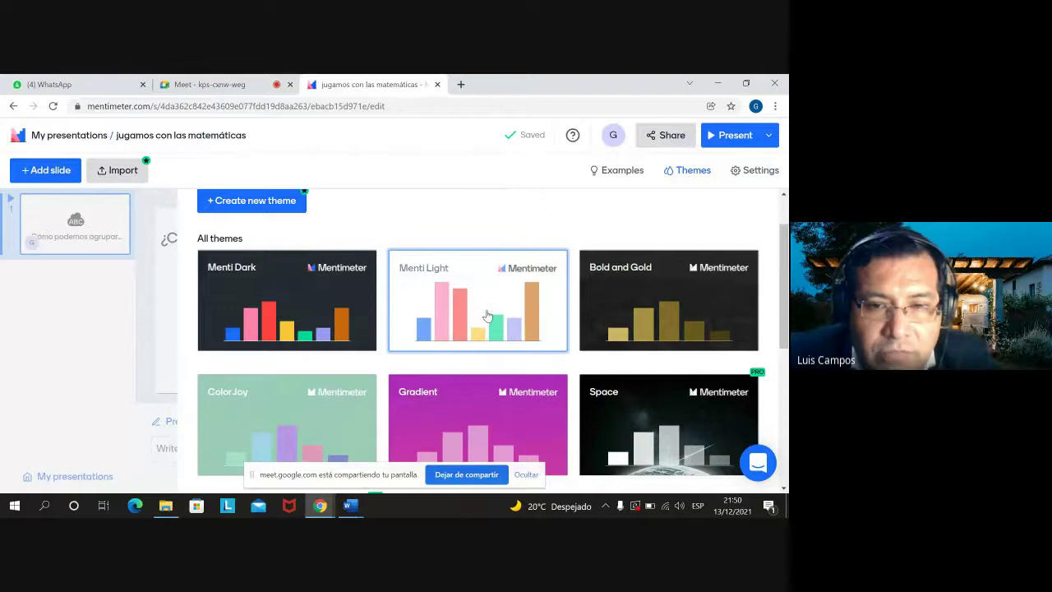
- Apply the Menti Dark theme in place of Menti Light, then close the theme gallery
{"action": "scroll", "coordinate": [487, 345], "scroll_direction": "down", "scroll_amount": 3}
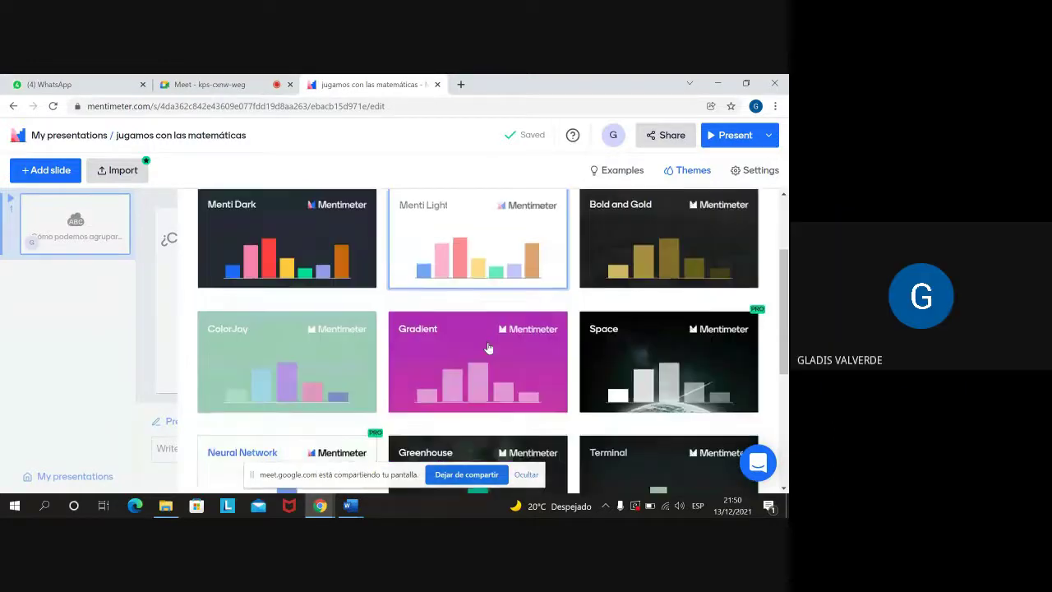
{"action": "scroll", "coordinate": [487, 345], "scroll_direction": "down", "scroll_amount": 1}
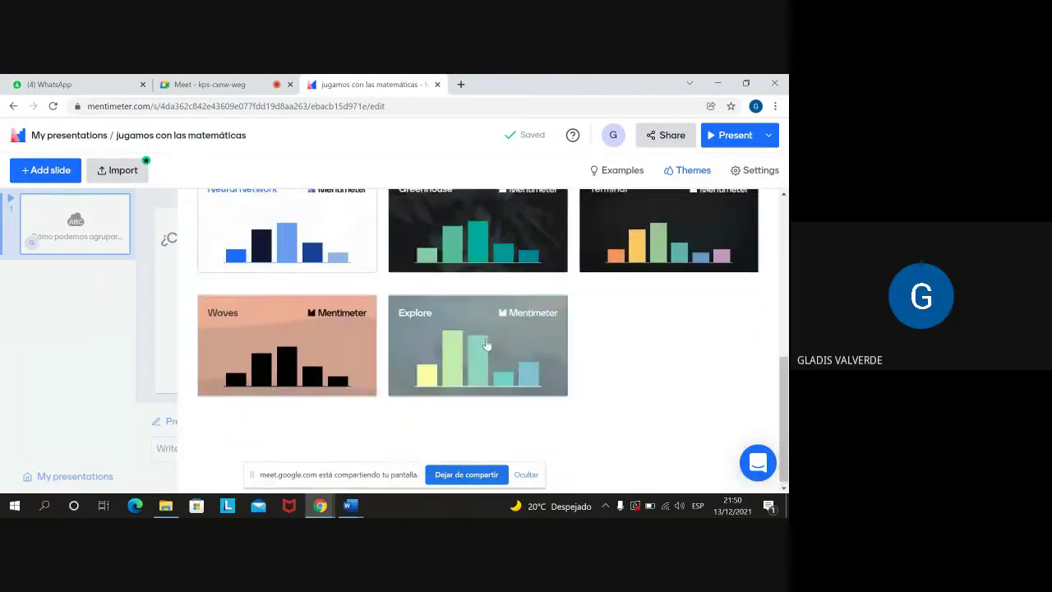
{"action": "scroll", "coordinate": [485, 343], "scroll_direction": "up", "scroll_amount": 3}
{"action": "scroll", "coordinate": [485, 343], "scroll_direction": "up", "scroll_amount": 2}
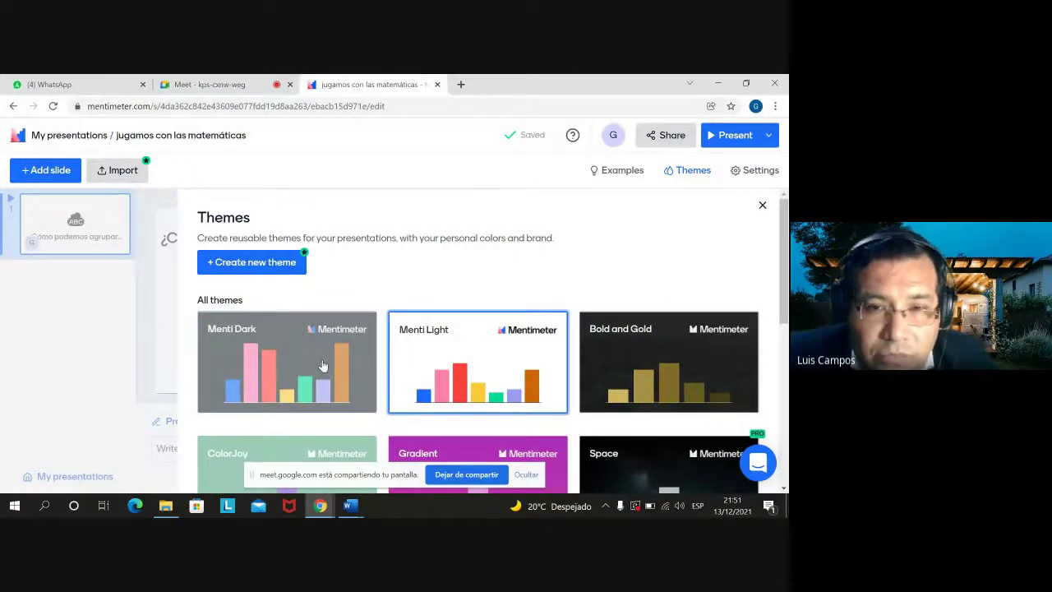
{"action": "scroll", "coordinate": [323, 365], "scroll_direction": "down", "scroll_amount": 5}
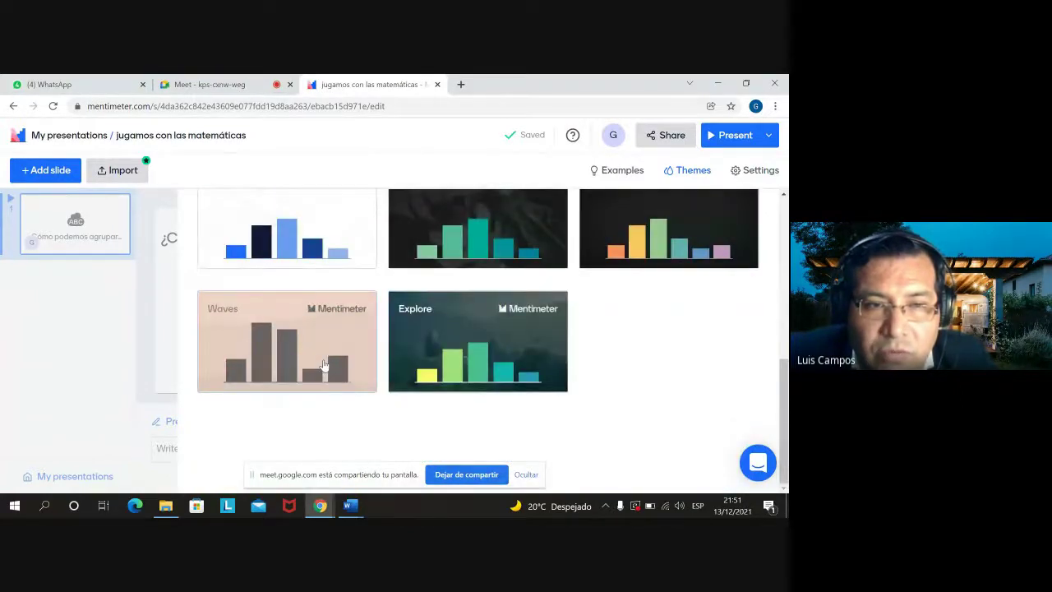
{"action": "scroll", "coordinate": [322, 366], "scroll_direction": "up", "scroll_amount": 3}
{"action": "scroll", "coordinate": [323, 366], "scroll_direction": "down", "scroll_amount": 3}
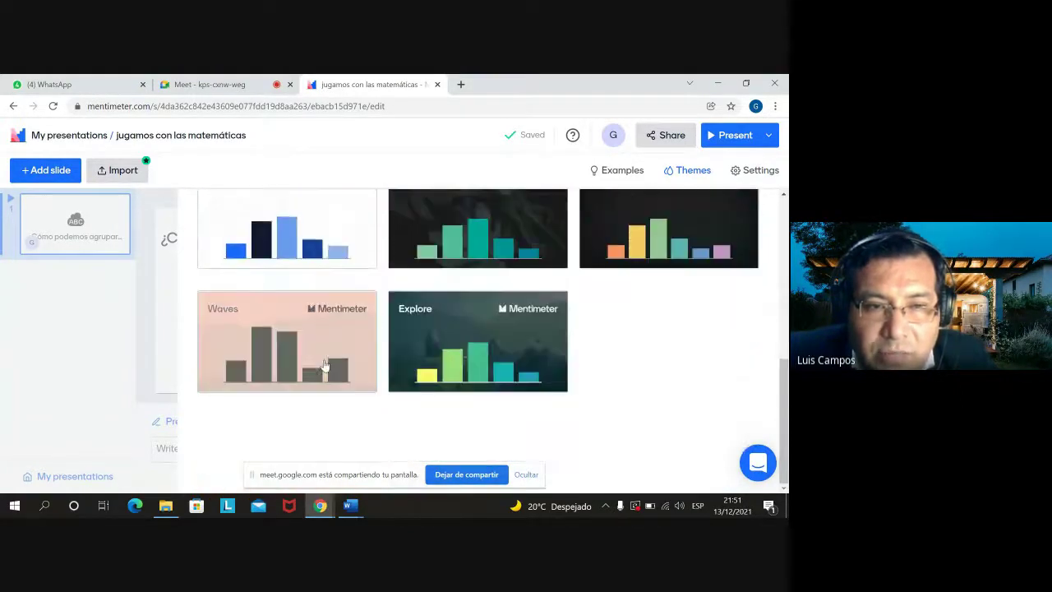
{"action": "scroll", "coordinate": [323, 365], "scroll_direction": "up", "scroll_amount": 7}
{"action": "scroll", "coordinate": [325, 364], "scroll_direction": "down", "scroll_amount": 4}
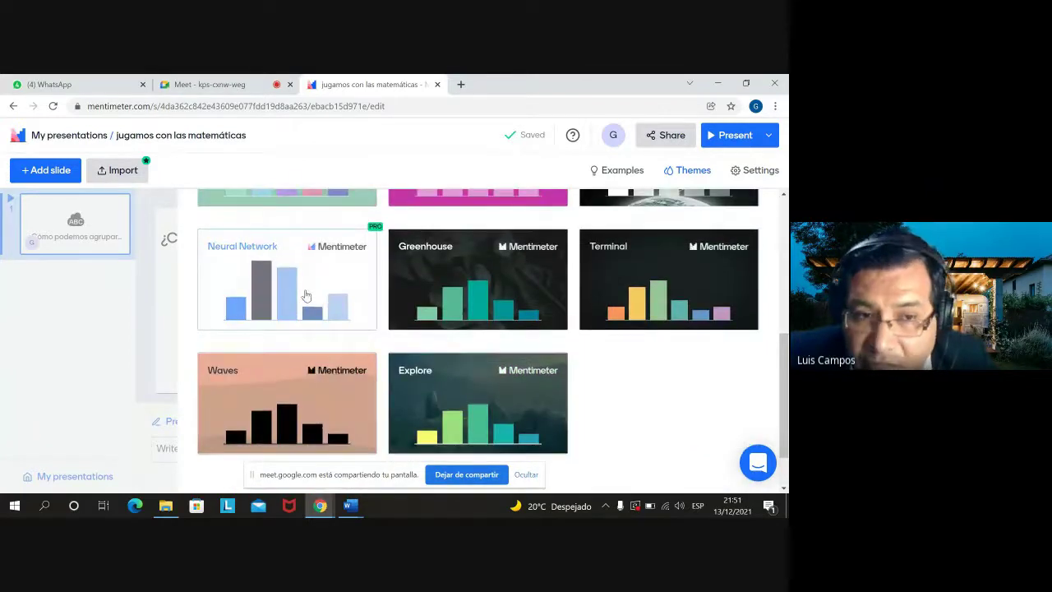
{"action": "scroll", "coordinate": [304, 296], "scroll_direction": "up", "scroll_amount": 2}
{"action": "scroll", "coordinate": [305, 296], "scroll_direction": "up", "scroll_amount": 2}
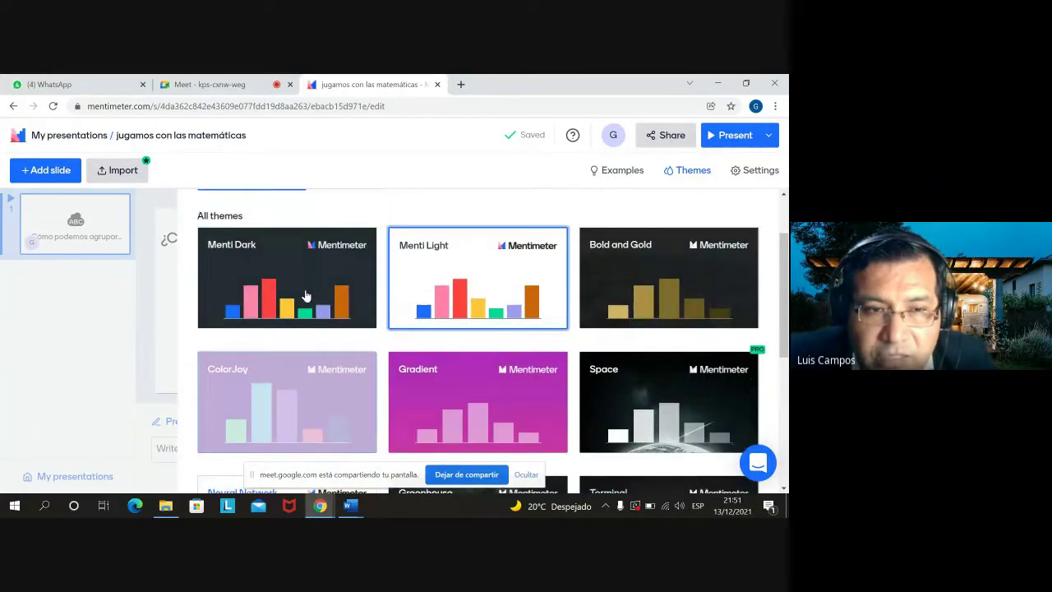
{"action": "scroll", "coordinate": [305, 296], "scroll_direction": "down", "scroll_amount": 2}
{"action": "scroll", "coordinate": [303, 294], "scroll_direction": "up", "scroll_amount": 2}
{"action": "left_click", "coordinate": [303, 293]}
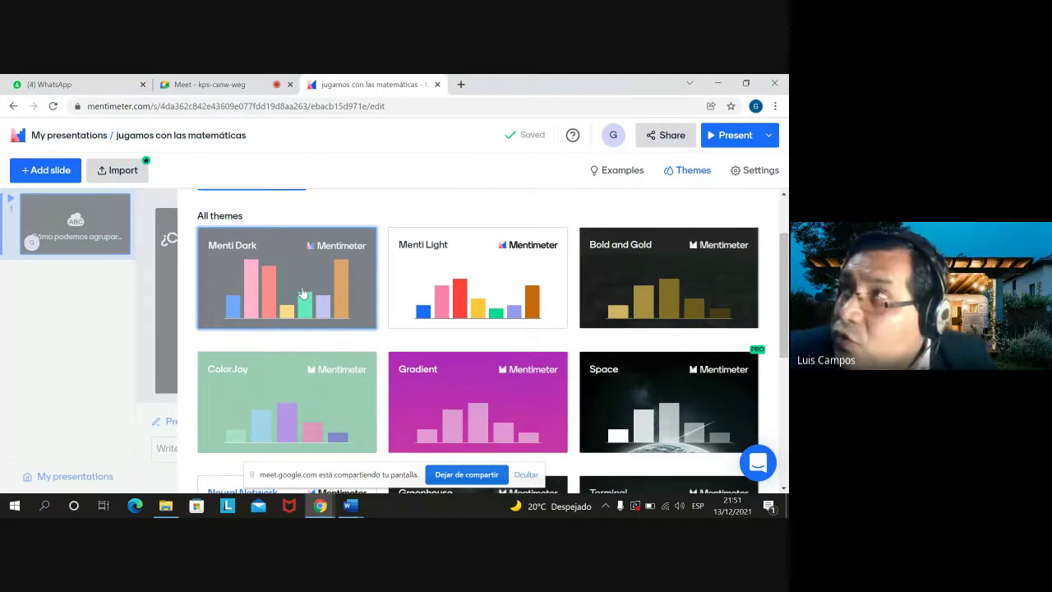
{"action": "scroll", "coordinate": [303, 294], "scroll_direction": "up", "scroll_amount": 1}
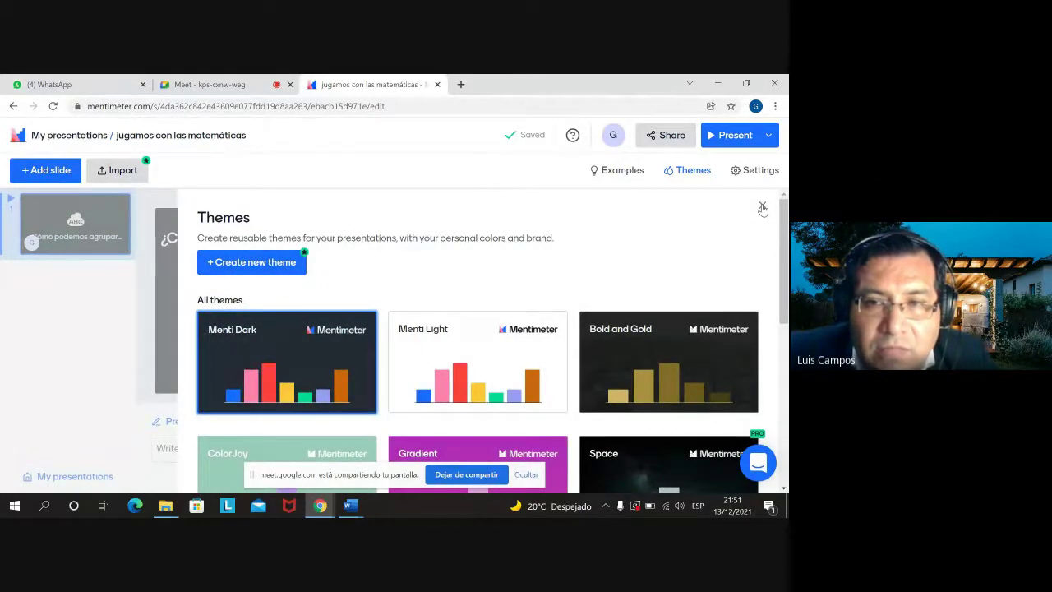
{"action": "left_click", "coordinate": [762, 206]}
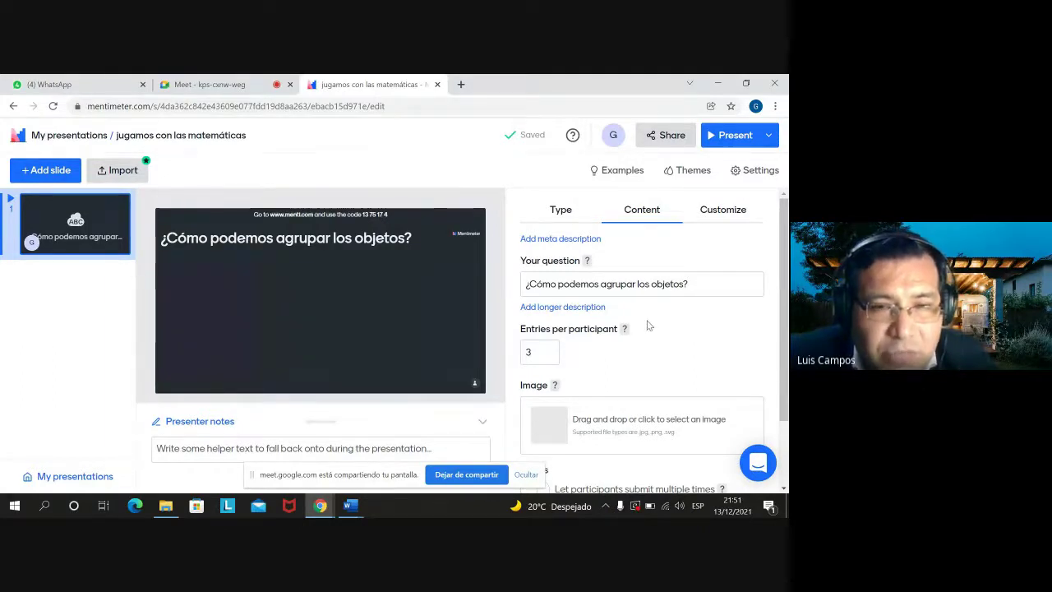
- Change Entries per participant from 3 to 1
{"action": "left_click", "coordinate": [540, 352]}
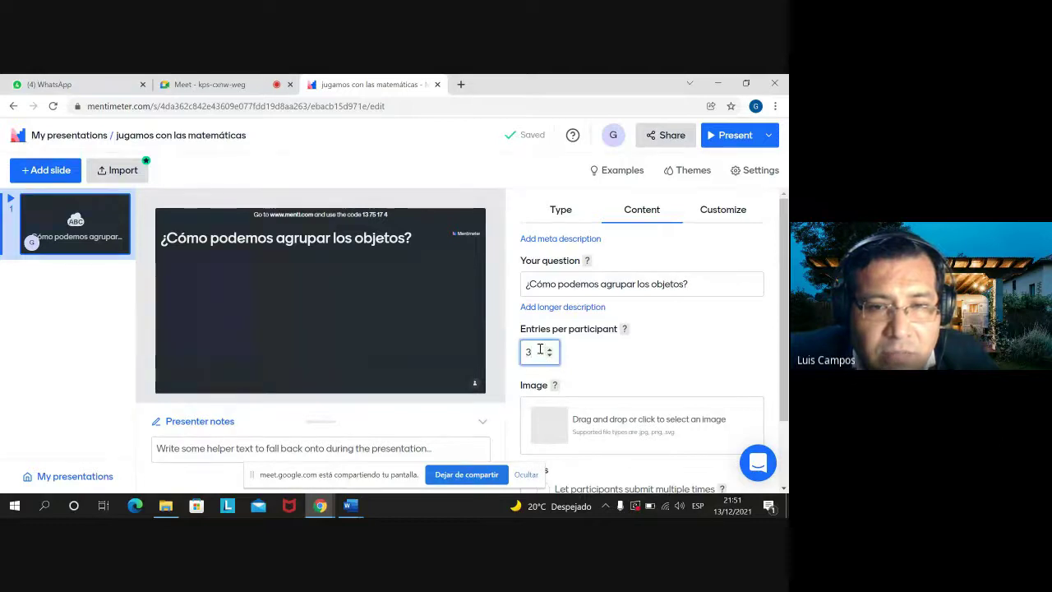
{"action": "key", "text": "BackSpace"}
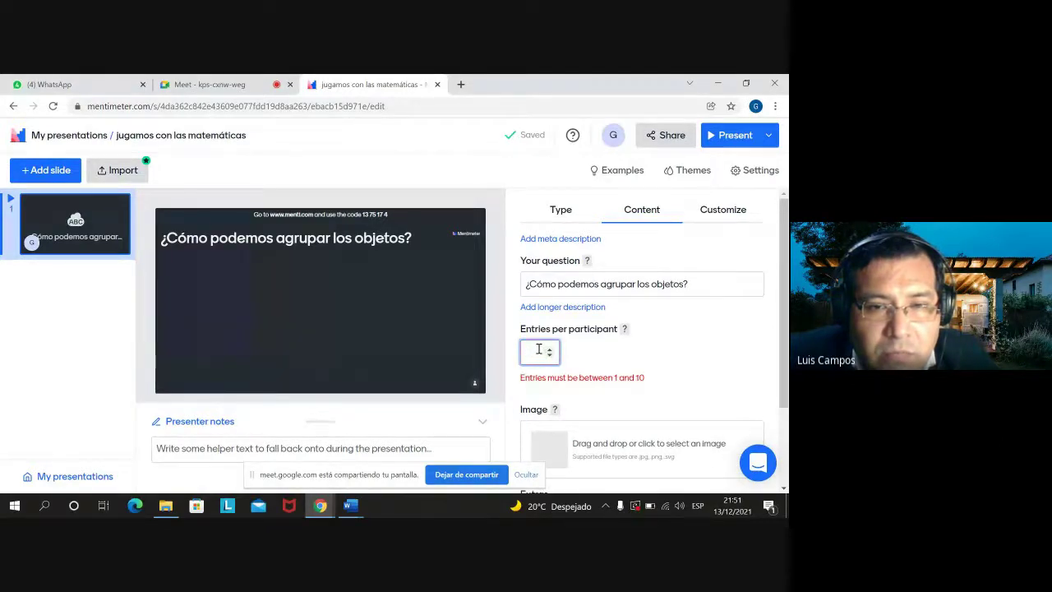
{"action": "type", "text": "1"}
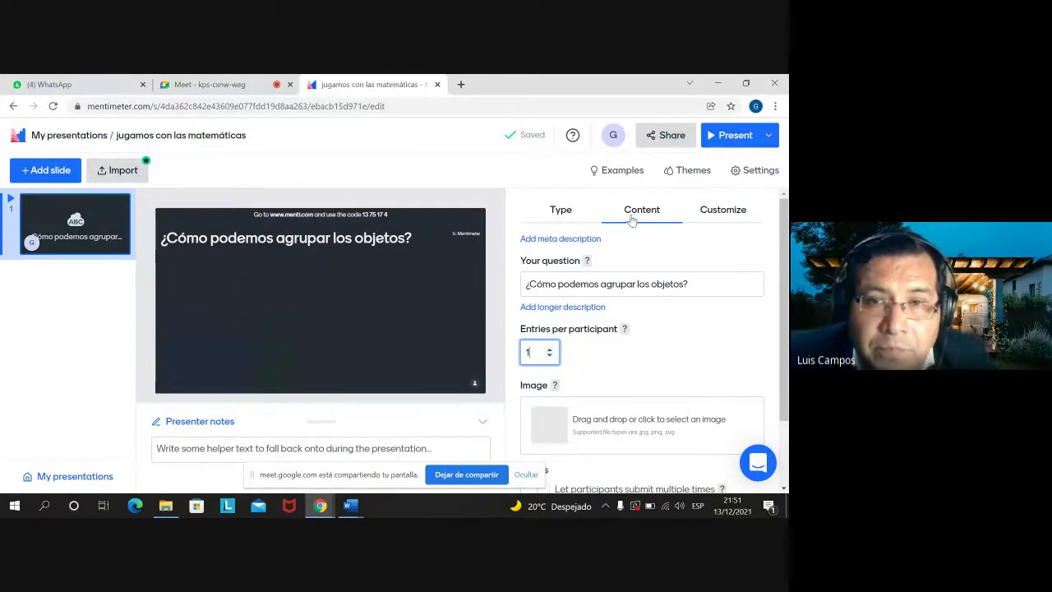
- Switch the slide back to the Menti Light theme and close the gallery
{"action": "left_click", "coordinate": [689, 170]}
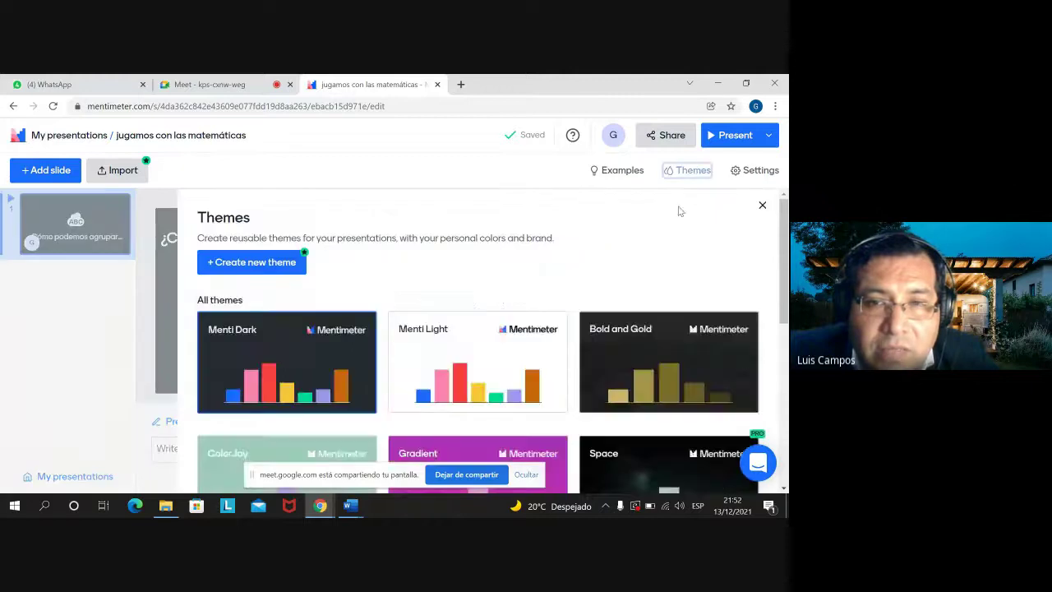
{"action": "scroll", "coordinate": [476, 383], "scroll_direction": "down", "scroll_amount": 3}
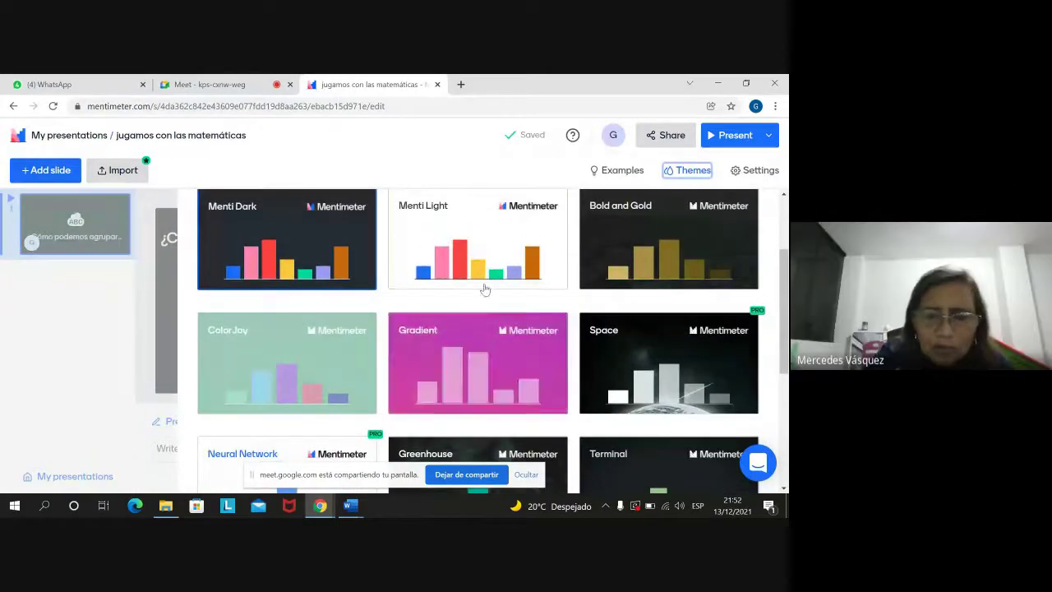
{"action": "scroll", "coordinate": [488, 371], "scroll_direction": "down", "scroll_amount": 3}
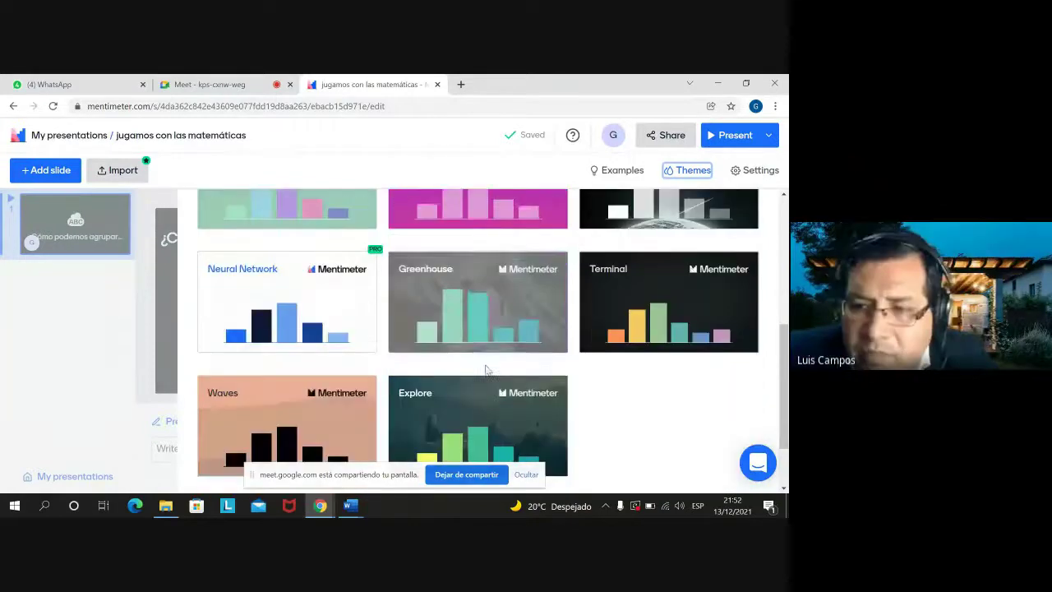
{"action": "scroll", "coordinate": [480, 358], "scroll_direction": "up", "scroll_amount": 3}
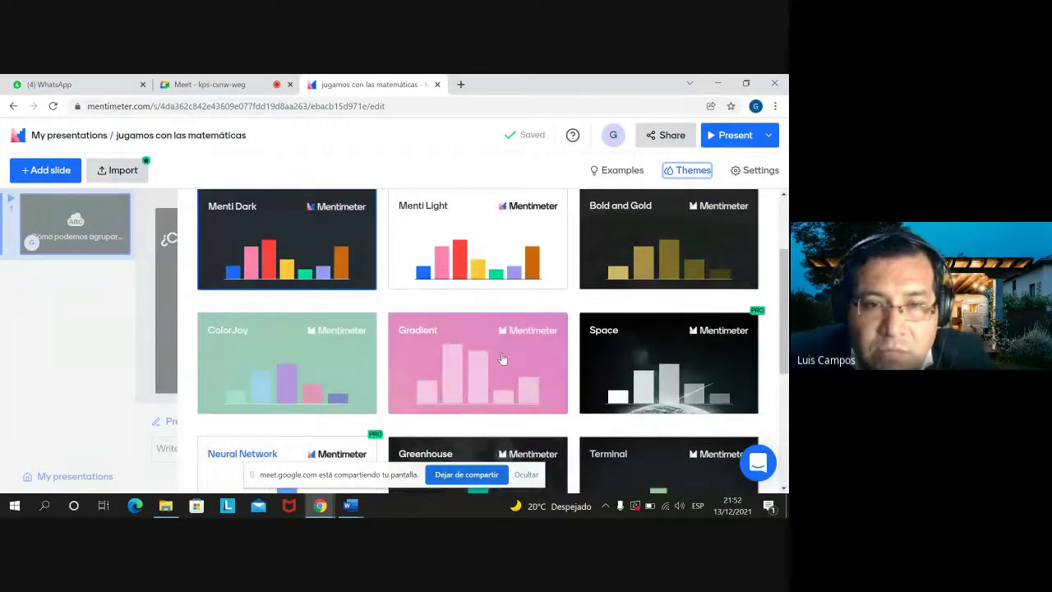
{"action": "left_click", "coordinate": [508, 248]}
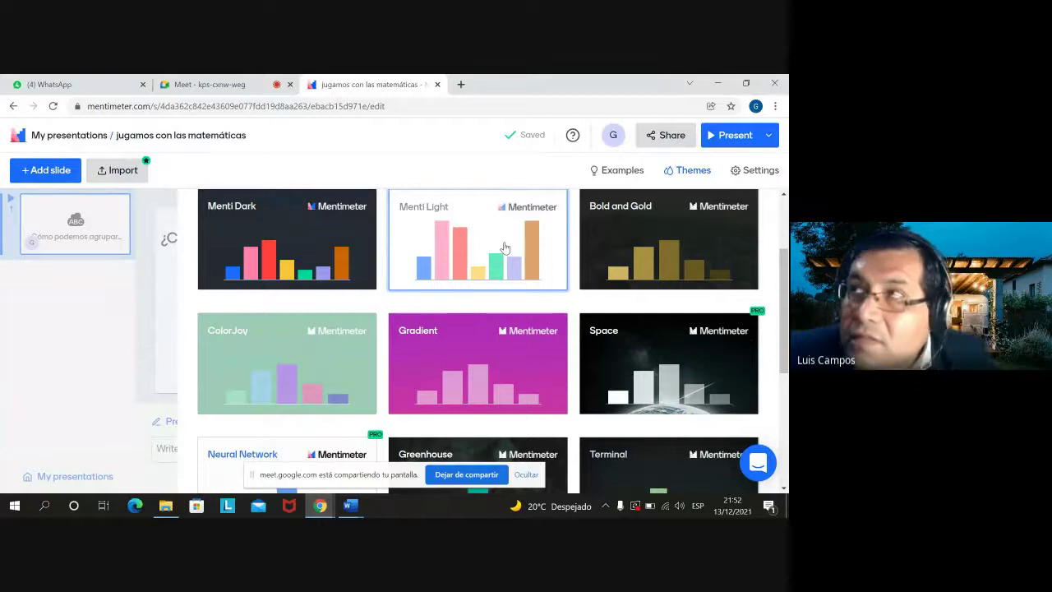
{"action": "scroll", "coordinate": [579, 269], "scroll_direction": "up", "scroll_amount": 3}
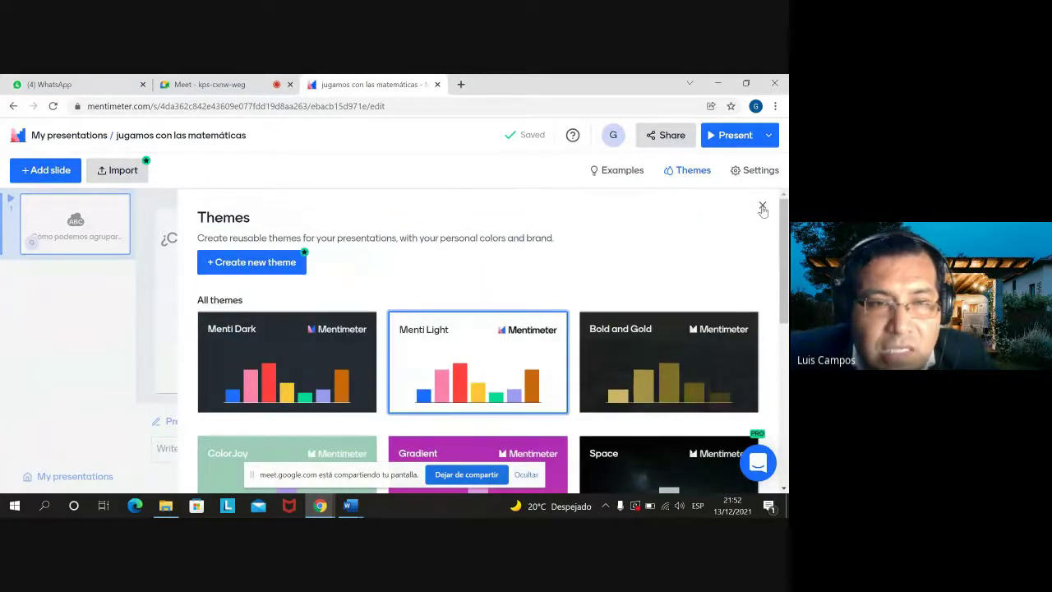
{"action": "left_click", "coordinate": [762, 207]}
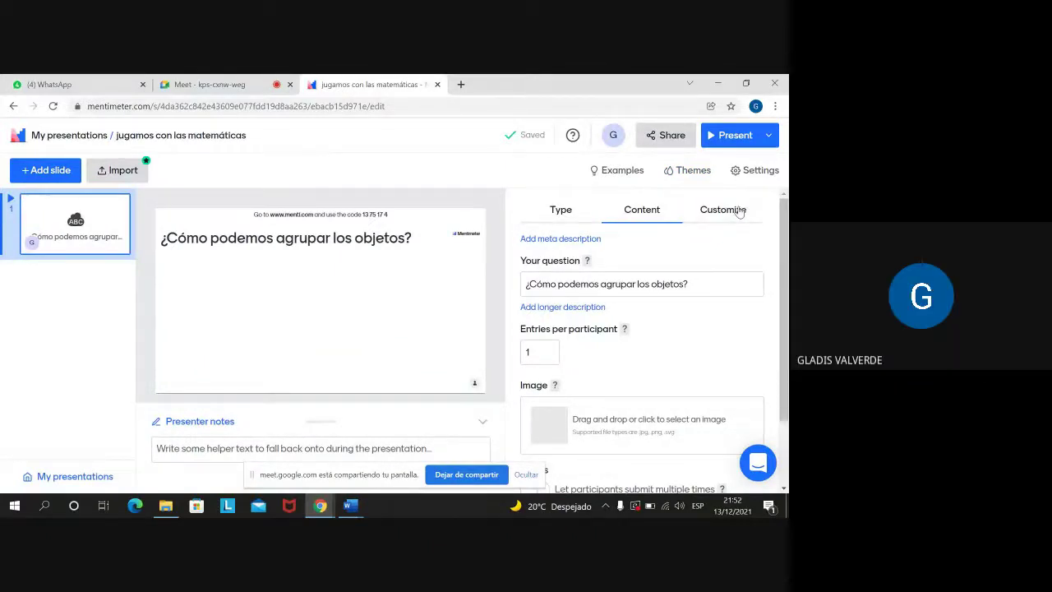
- Apply the purple Gradient theme to the slide and close the theme gallery
{"action": "left_click", "coordinate": [697, 176]}
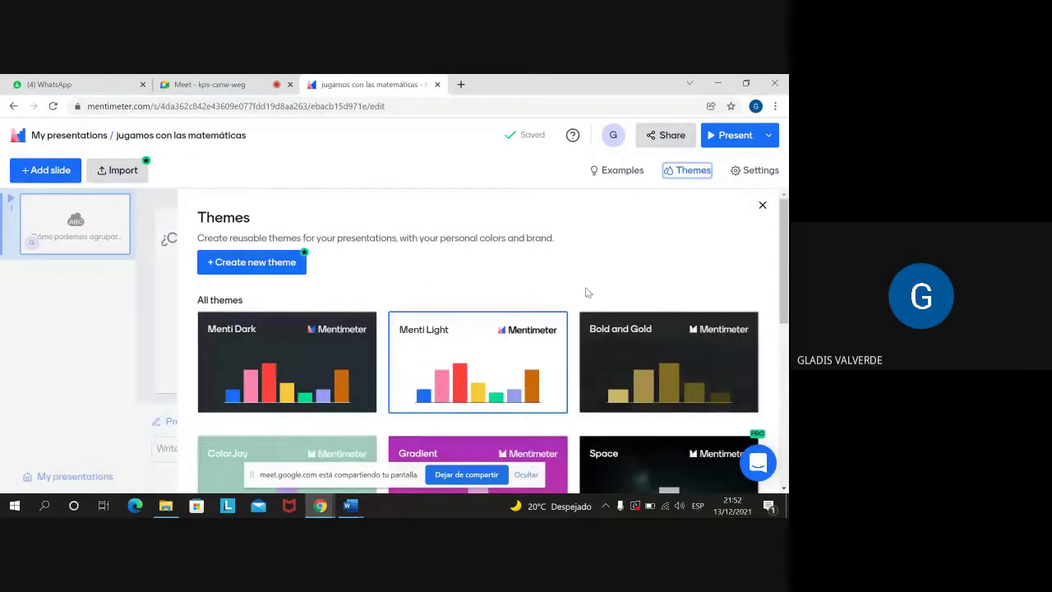
{"action": "scroll", "coordinate": [566, 362], "scroll_direction": "down", "scroll_amount": 2}
{"action": "left_click", "coordinate": [500, 312]}
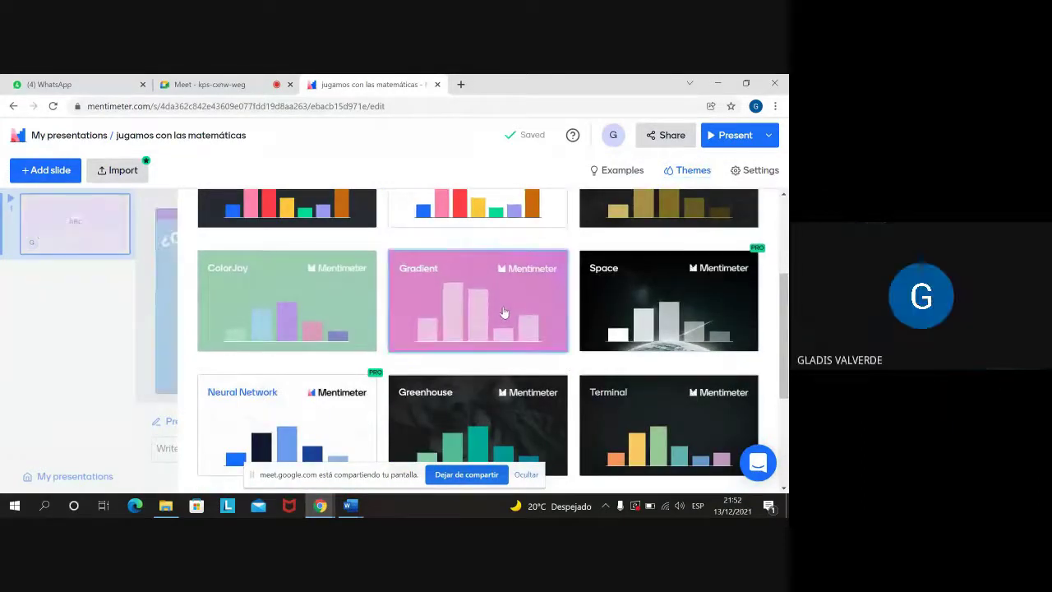
{"action": "scroll", "coordinate": [675, 283], "scroll_direction": "up", "scroll_amount": 2}
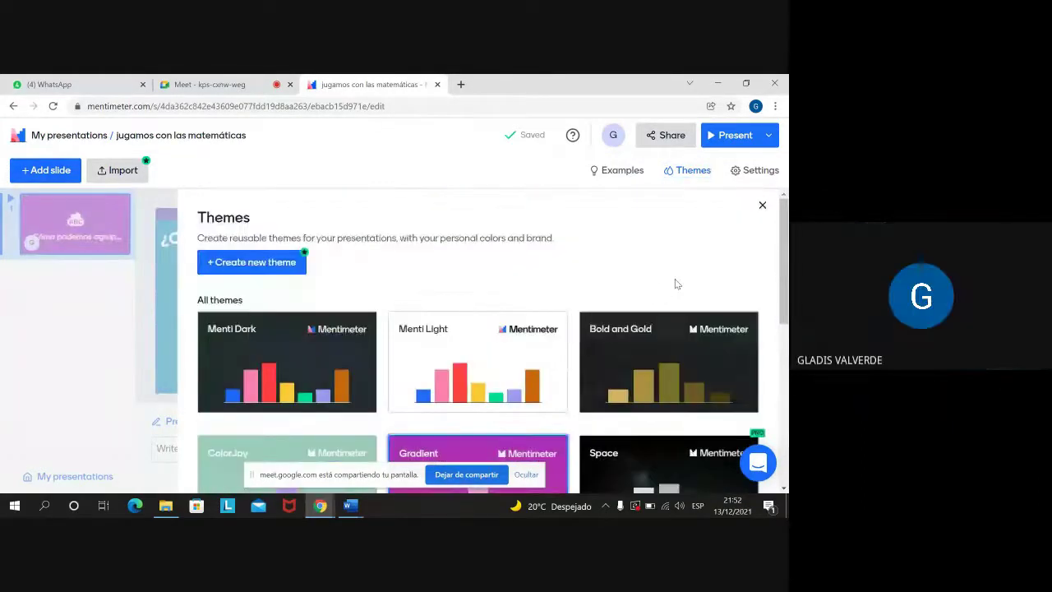
{"action": "left_click", "coordinate": [761, 206]}
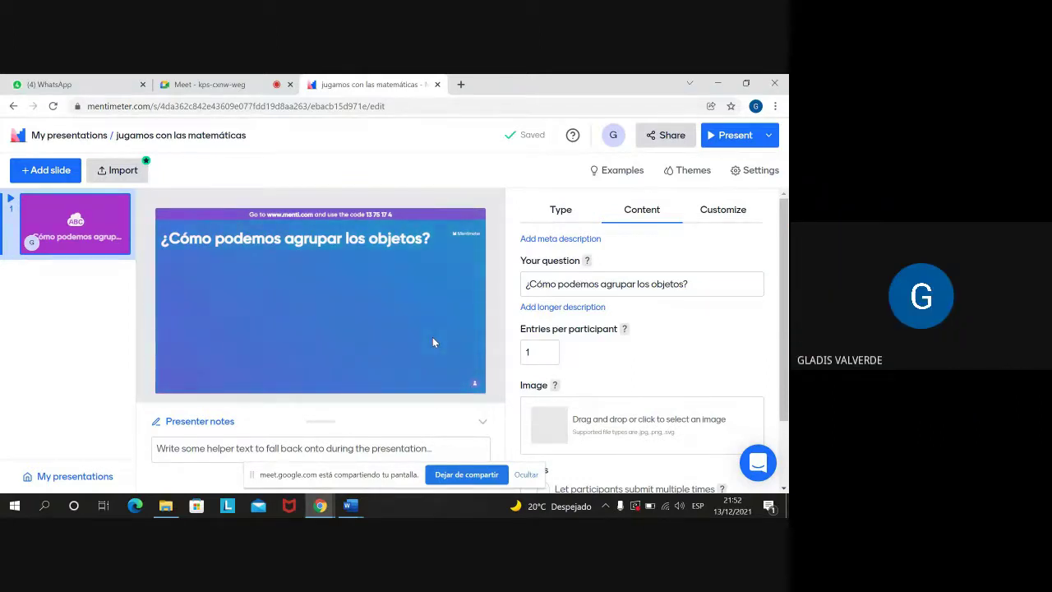
- Stop the Google Meet screen share with 'Dejar de compartir'
{"action": "left_click", "coordinate": [451, 476]}
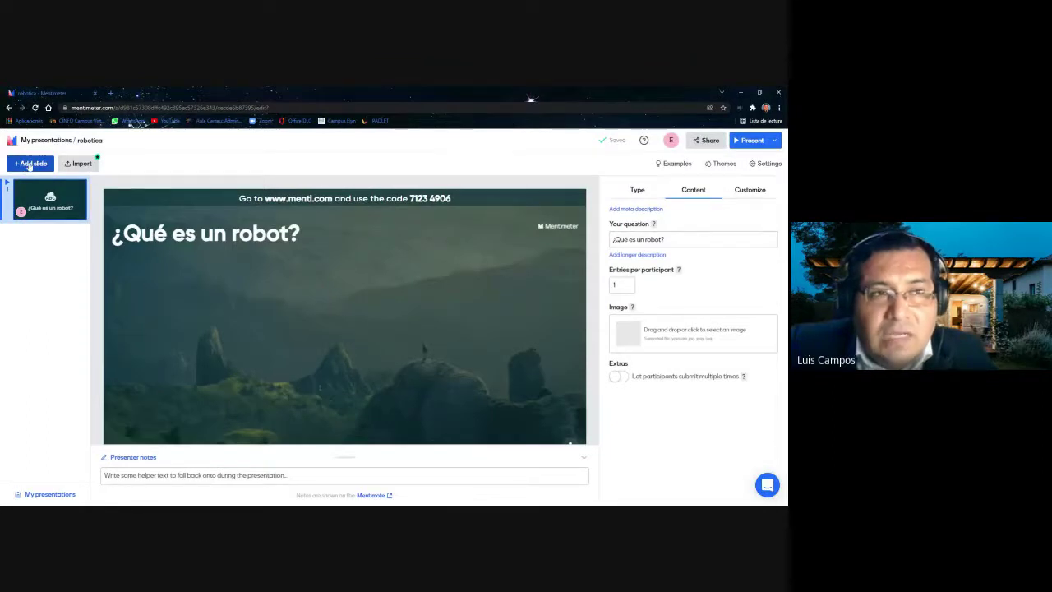
{"action": "left_click", "coordinate": [30, 163]}
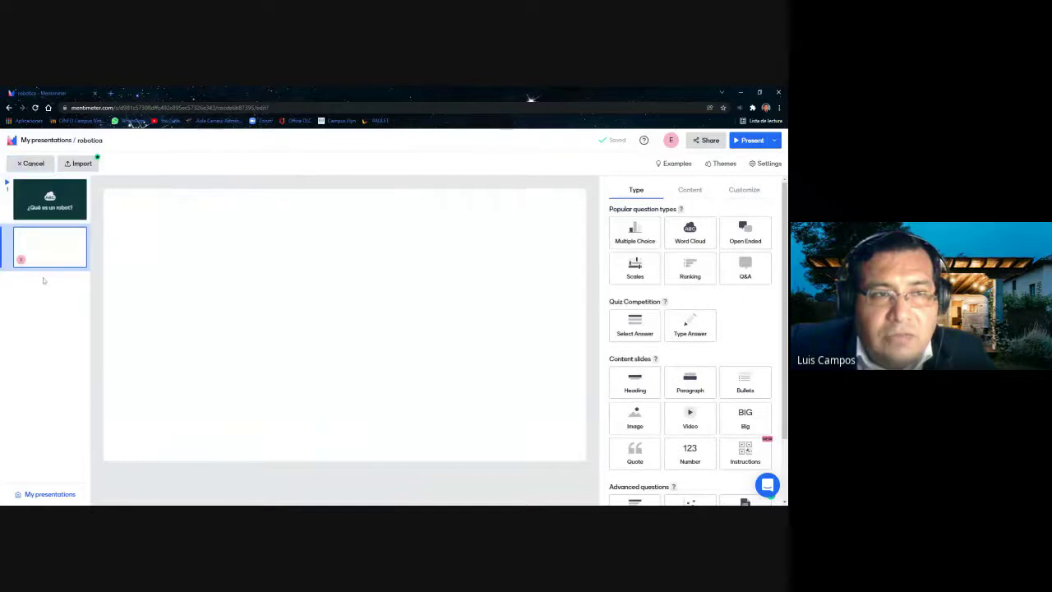
{"action": "left_click", "coordinate": [37, 165]}
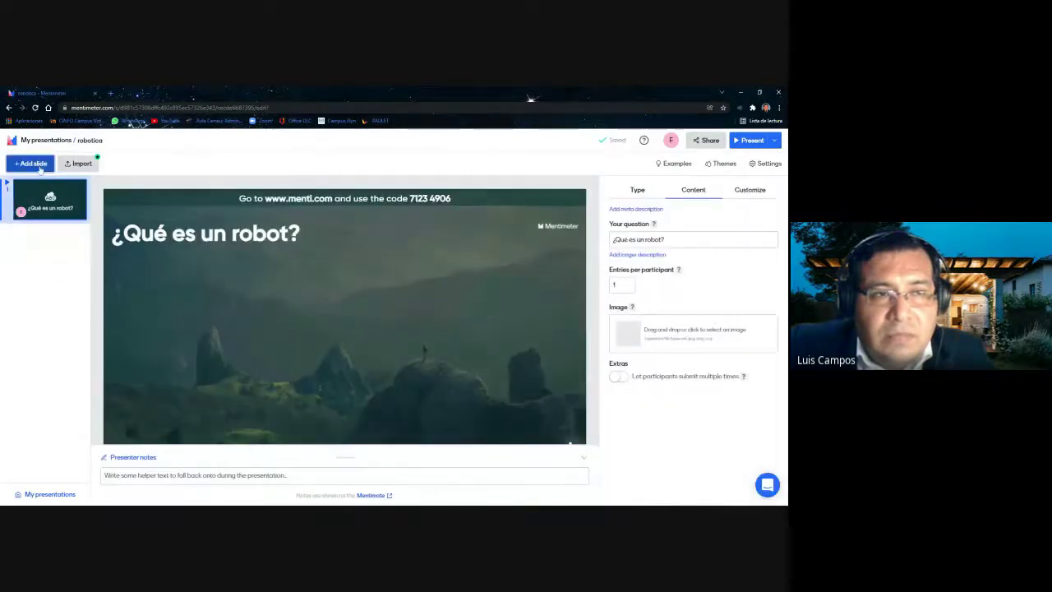
{"action": "left_click", "coordinate": [33, 163]}
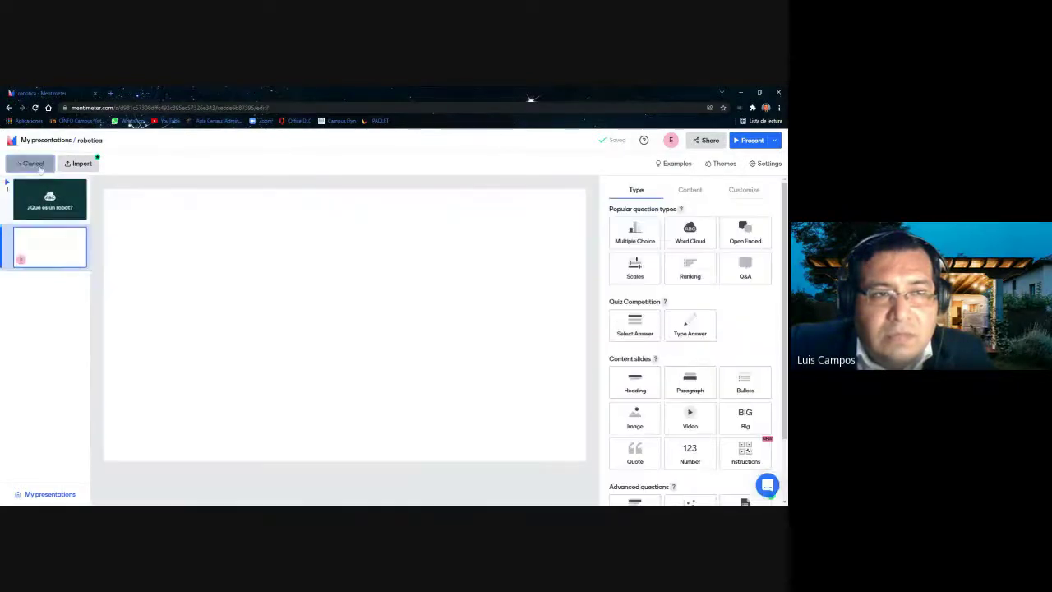
{"action": "left_click", "coordinate": [59, 247]}
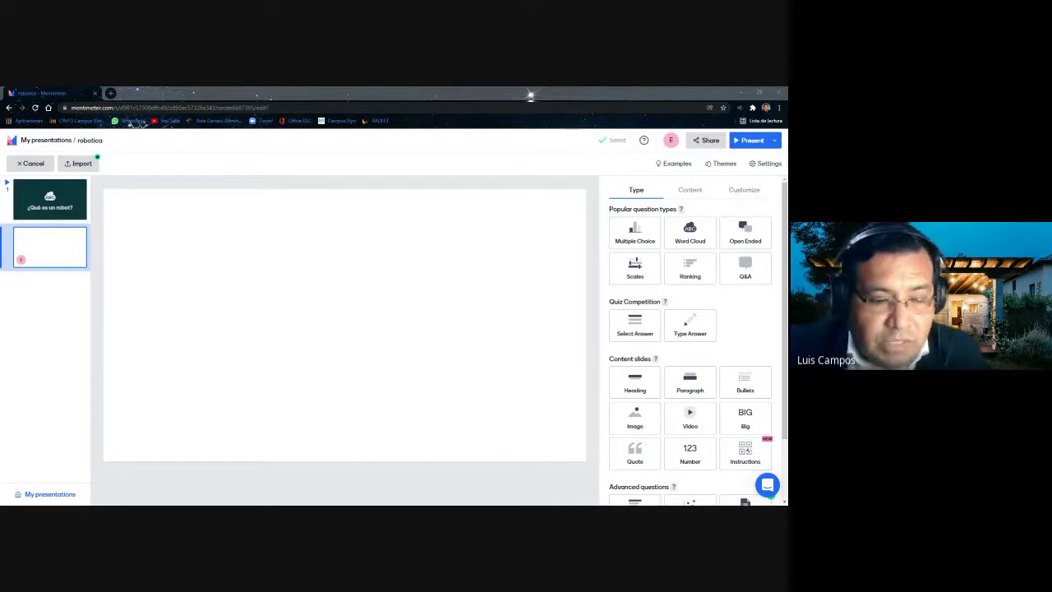
{"action": "left_click", "coordinate": [49, 199]}
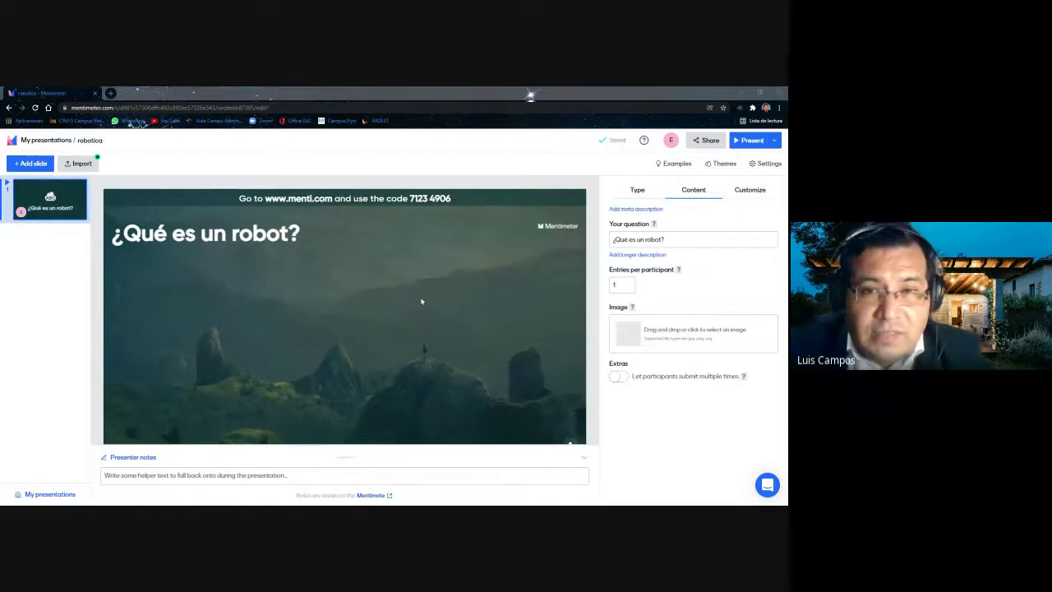